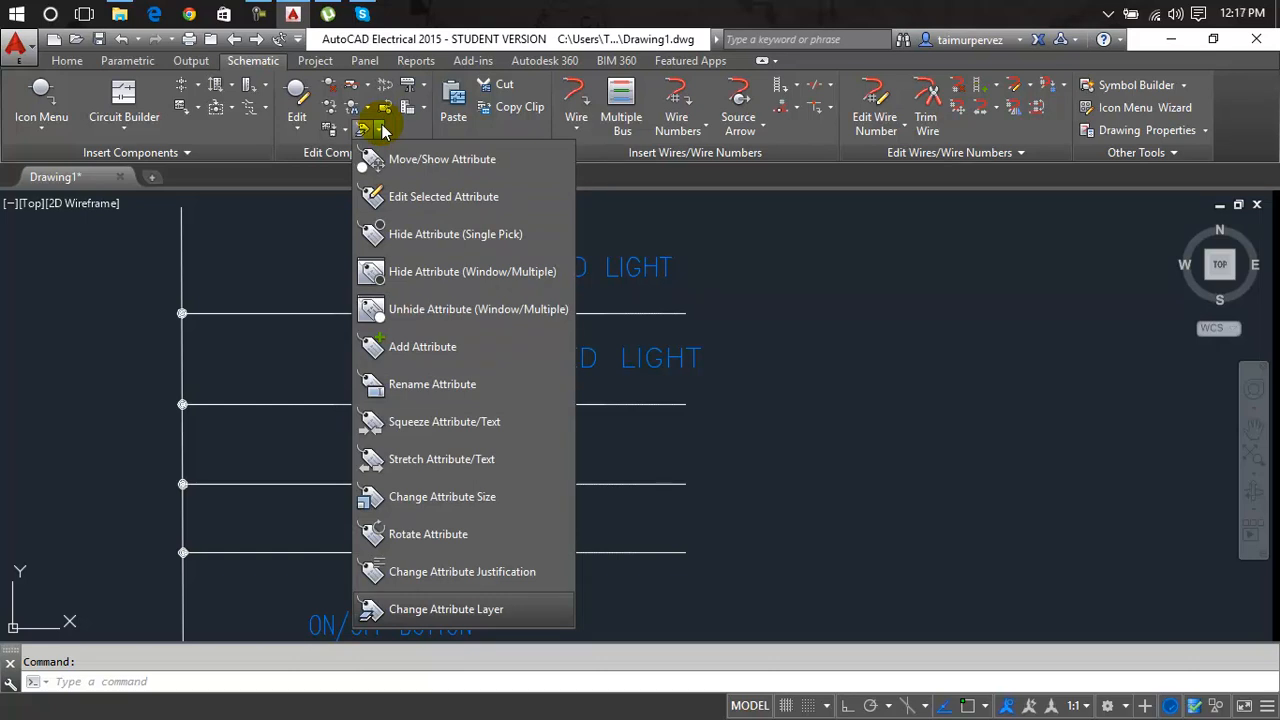
pyautogui.press('Escape')
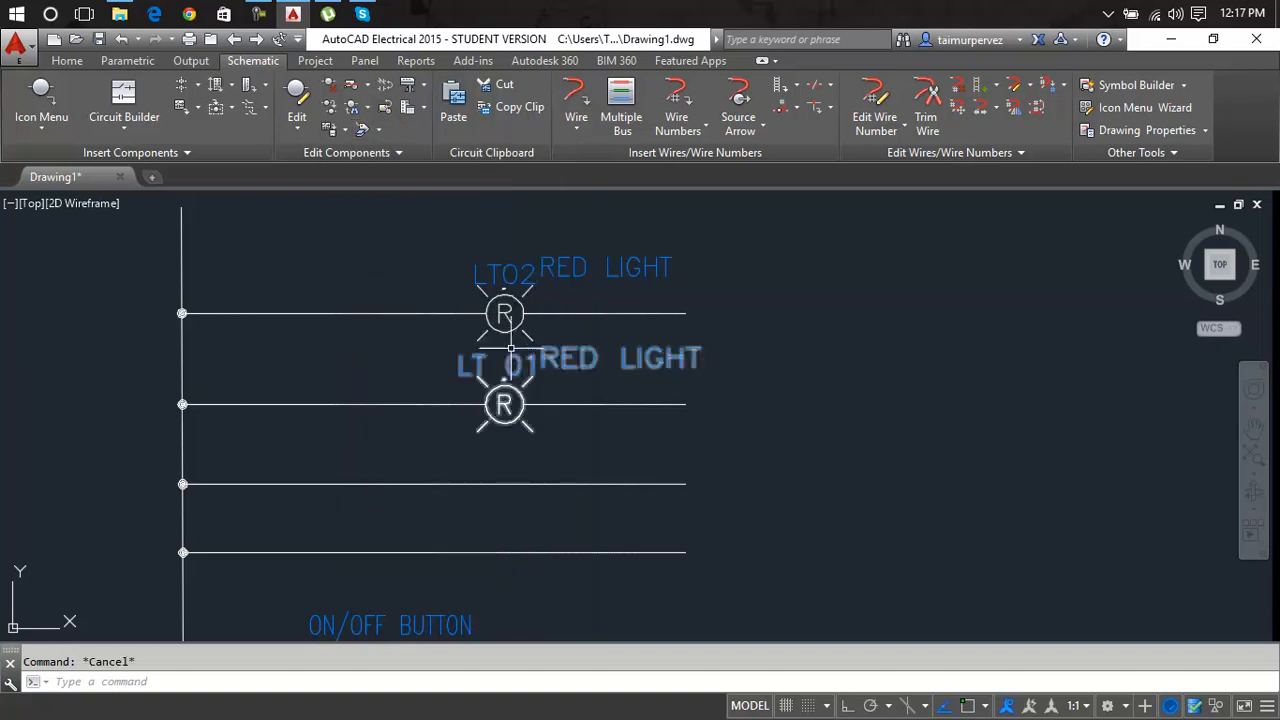
pyautogui.rightClick(505, 314)
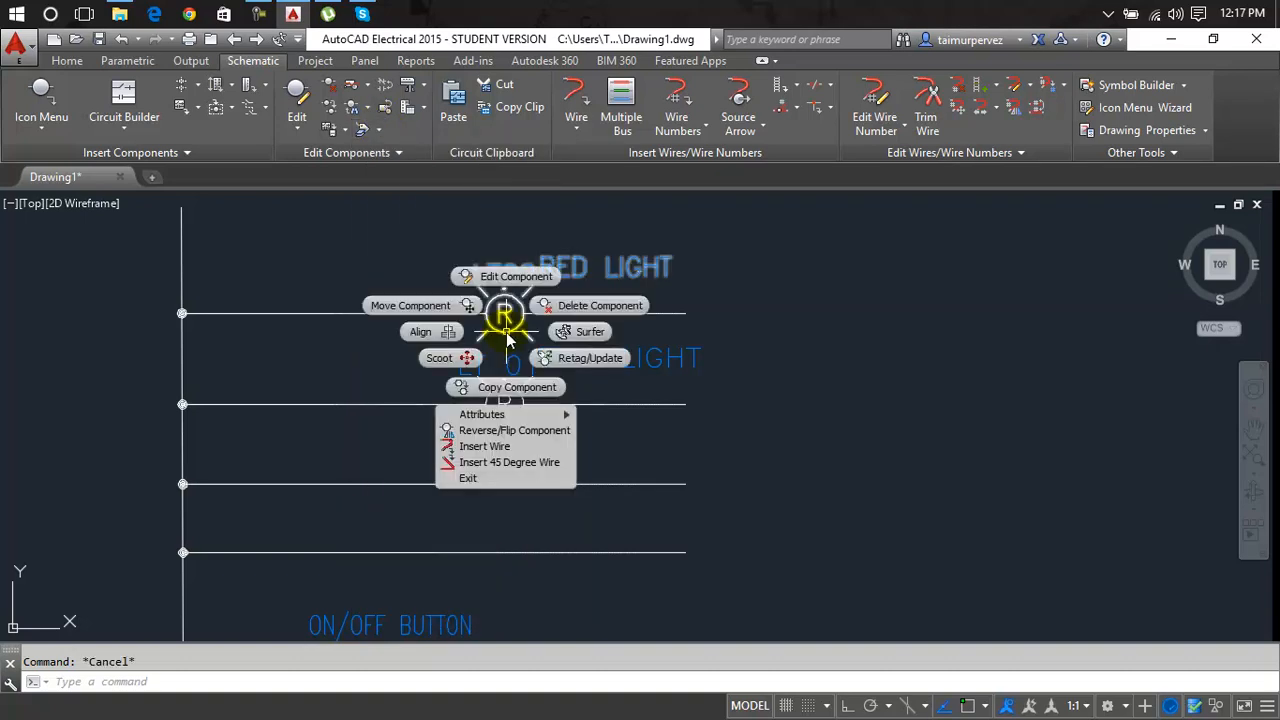
pyautogui.moveTo(557, 420)
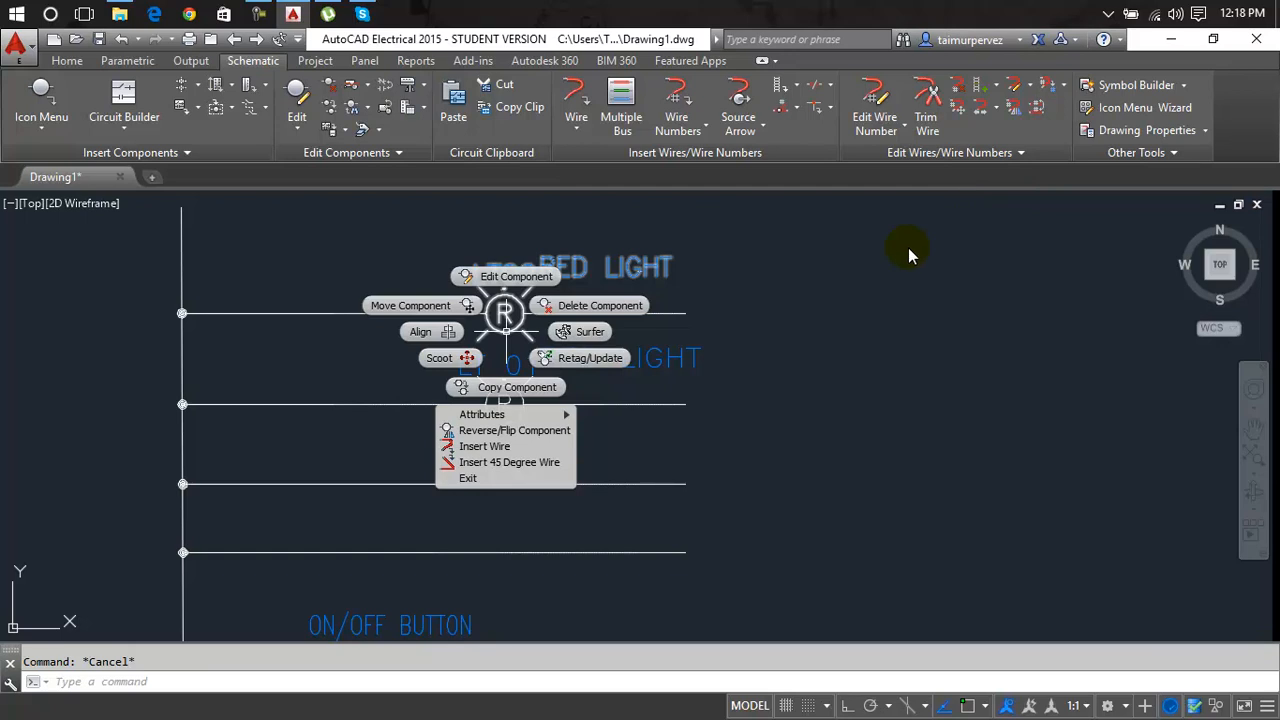
pyautogui.click(845, 285)
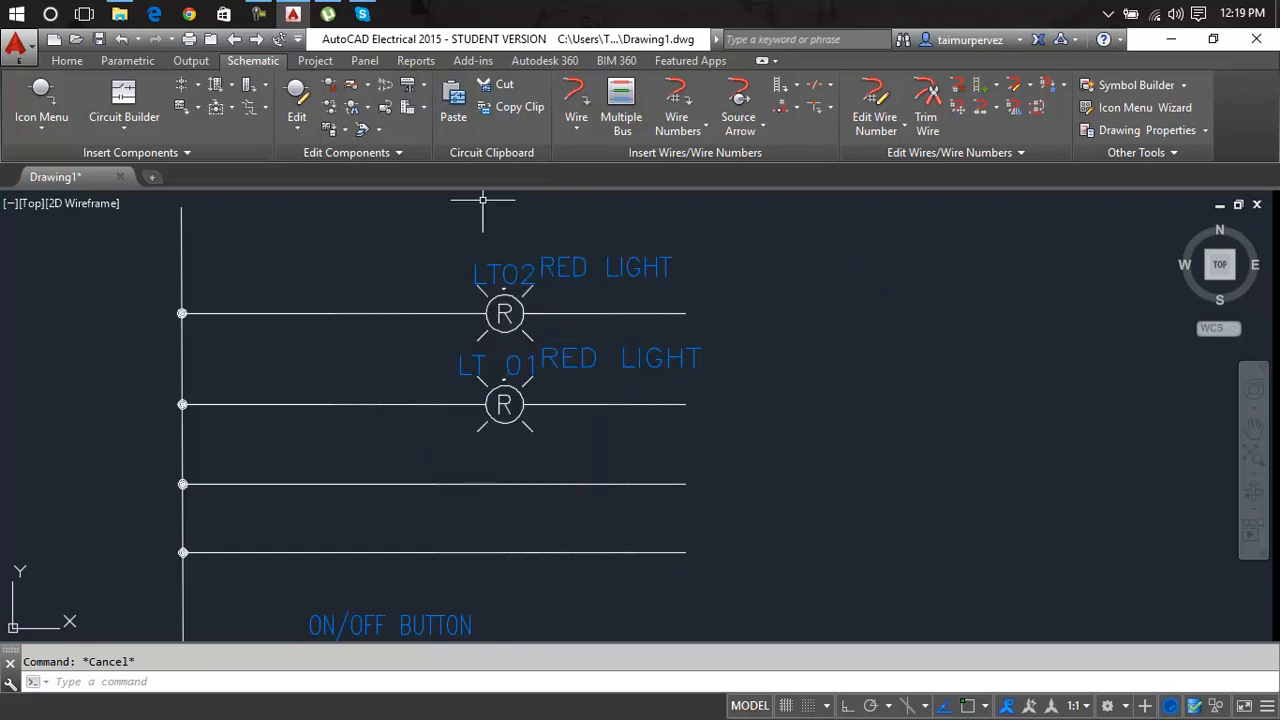
# Try renaming the DESC1 attribute of the upper red light, using a first name as the new attribute name, and undo it
pyautogui.click(380, 130)
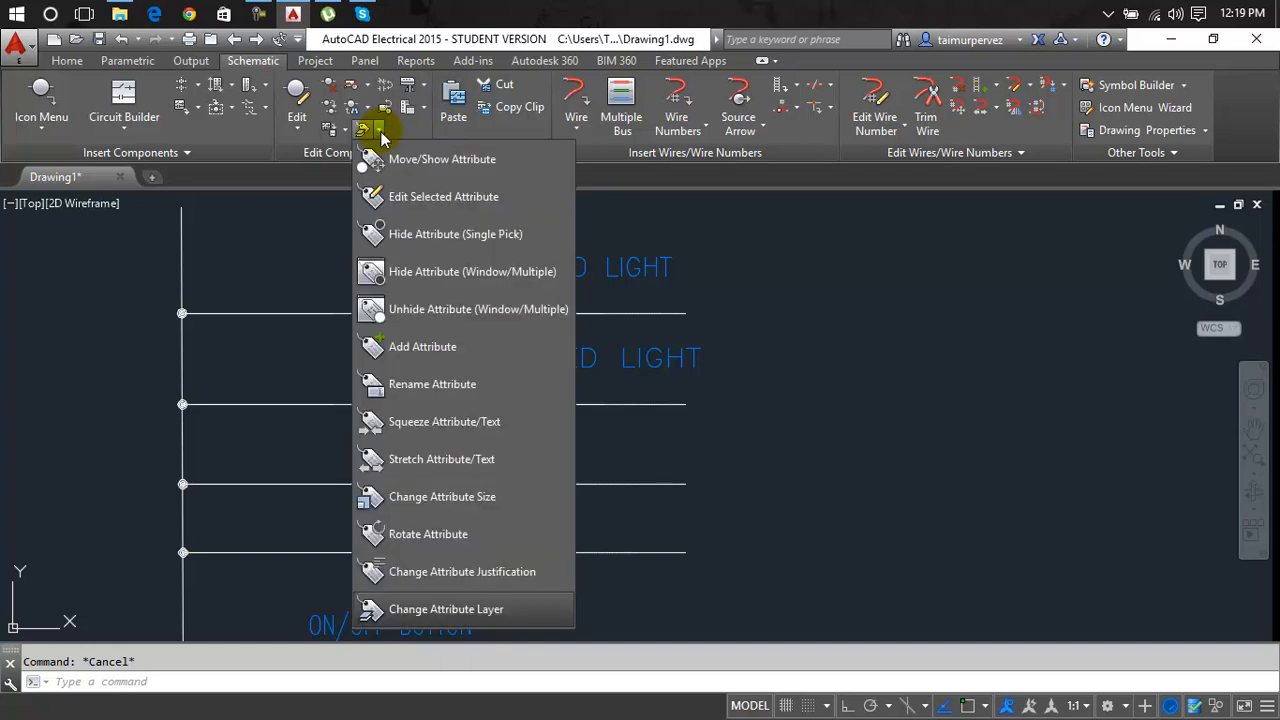
pyautogui.click(432, 384)
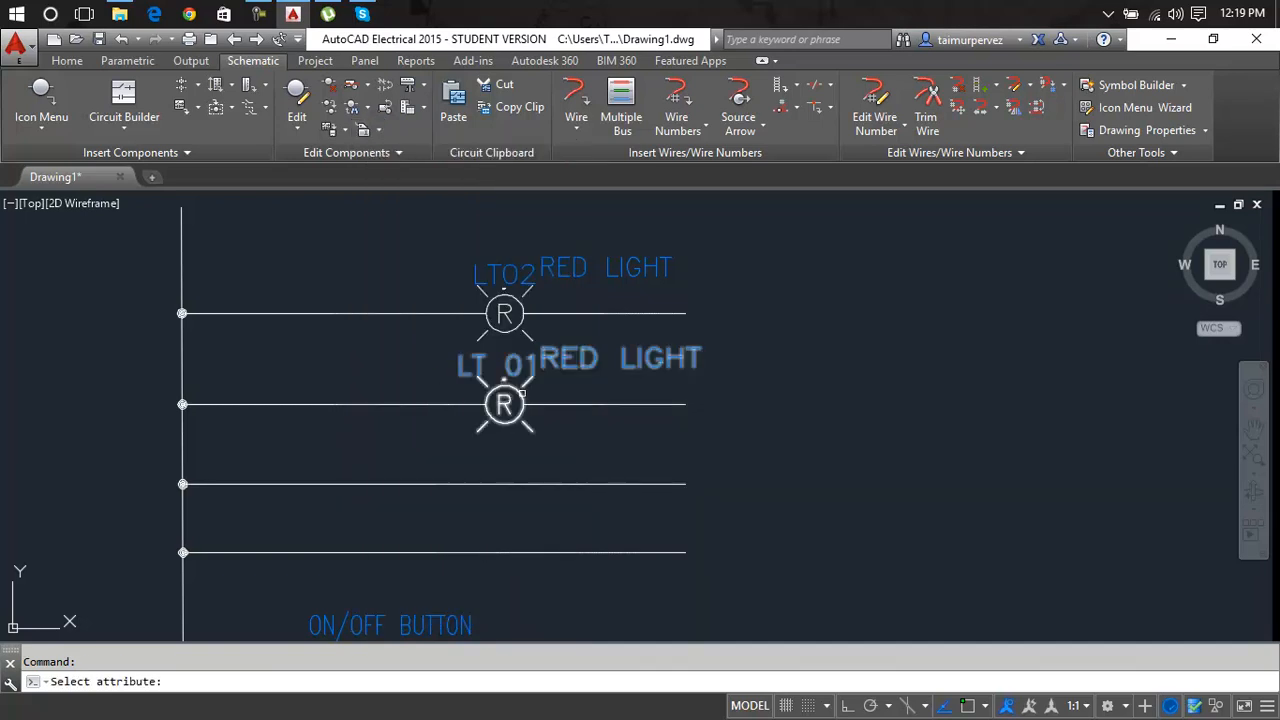
pyautogui.press('Escape')
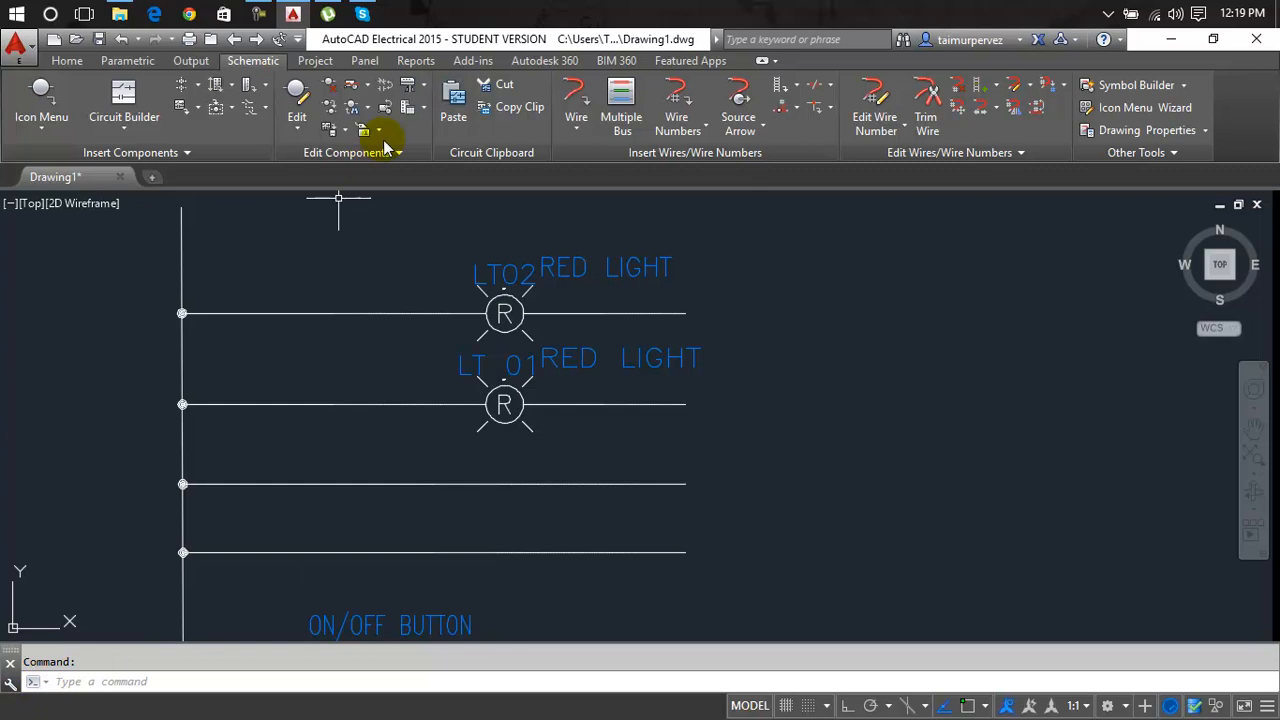
pyautogui.click(378, 130)
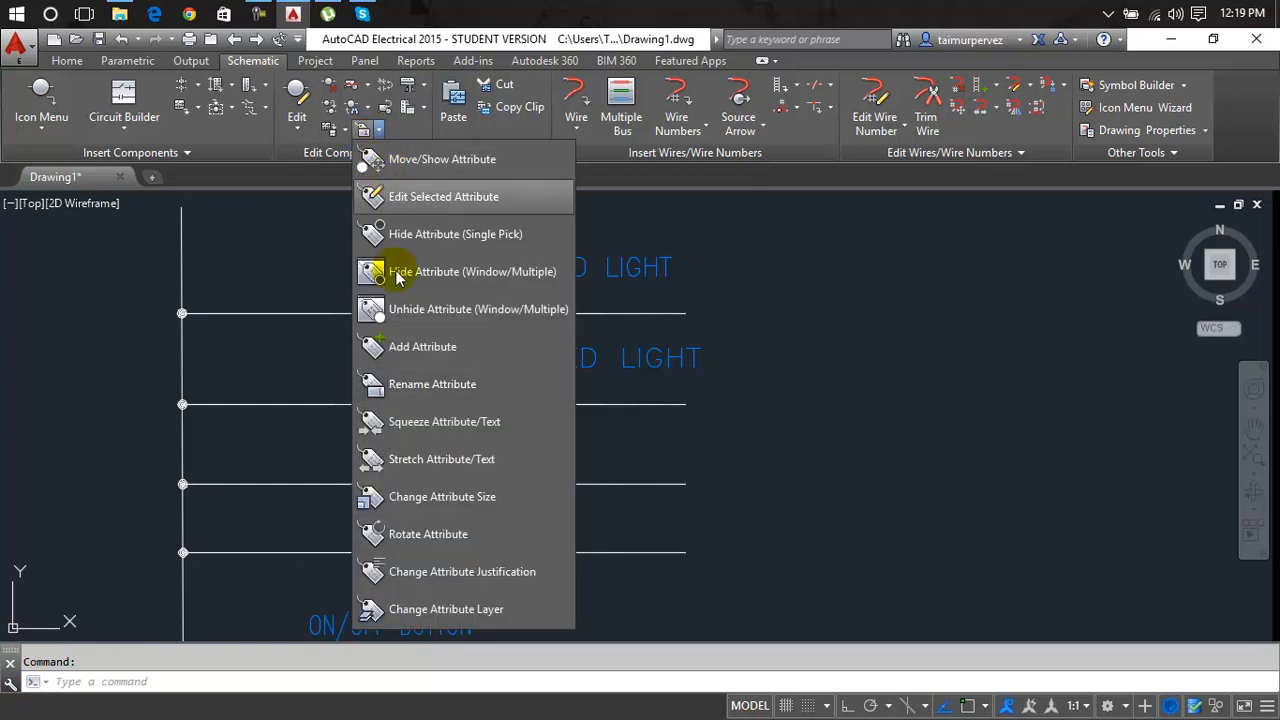
pyautogui.click(410, 384)
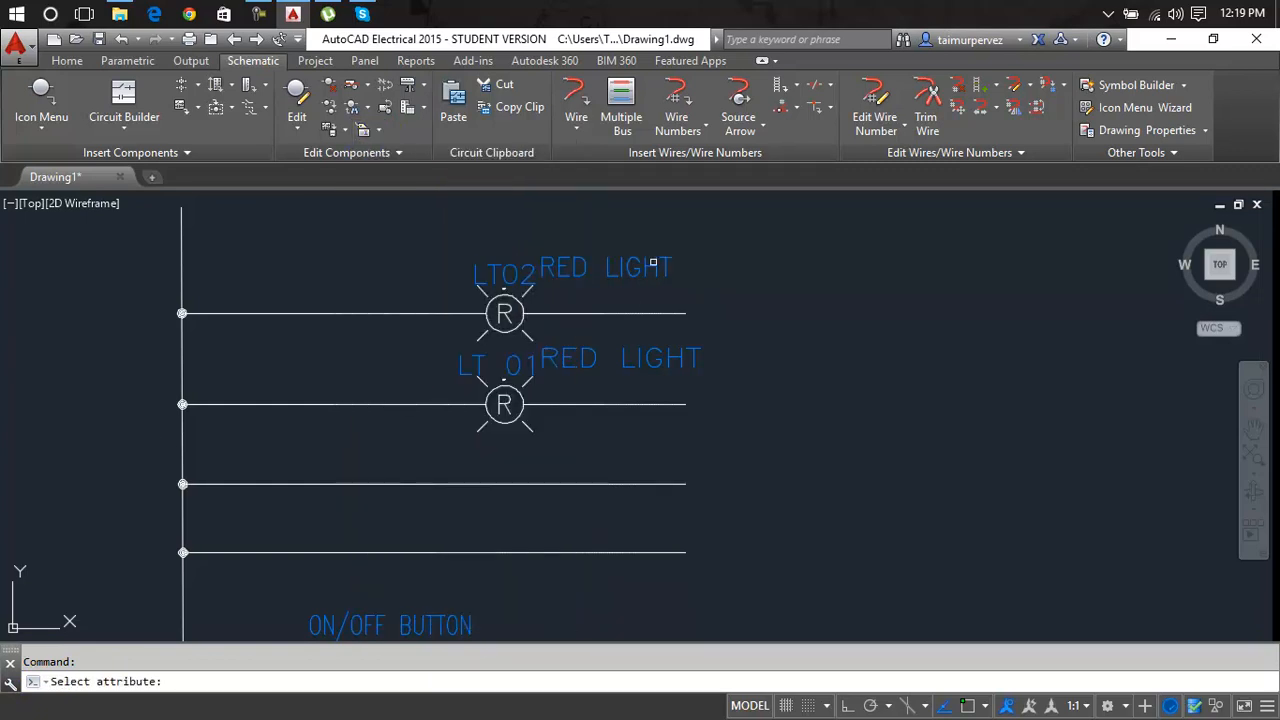
pyautogui.click(653, 267)
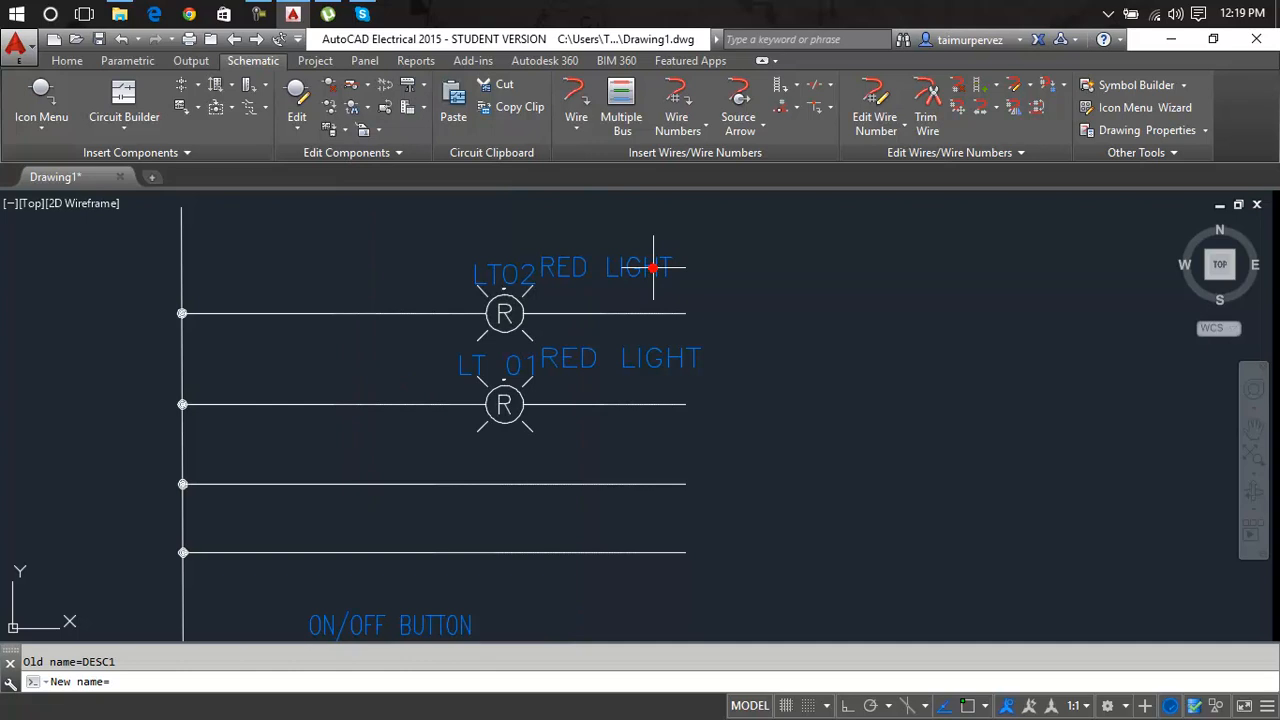
pyautogui.click(123, 683)
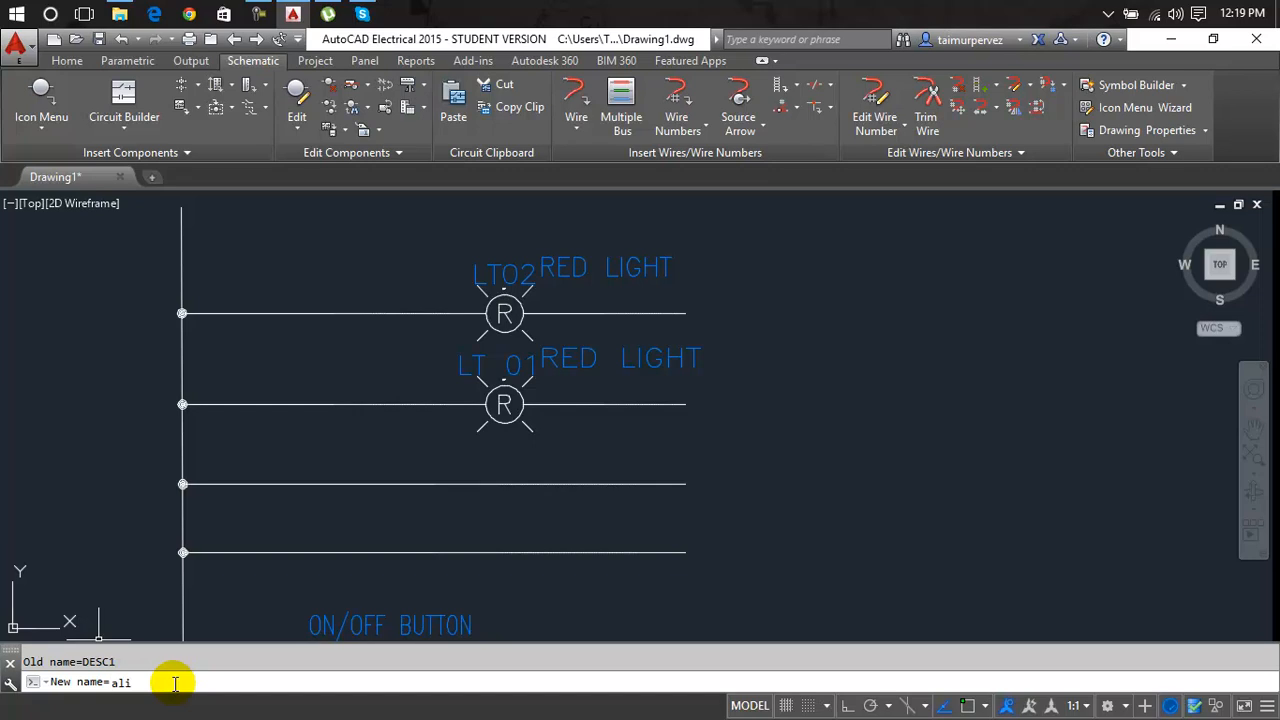
pyautogui.write('ali')
pyautogui.press('Return')
pyautogui.hotkey('ctrl', 'z')
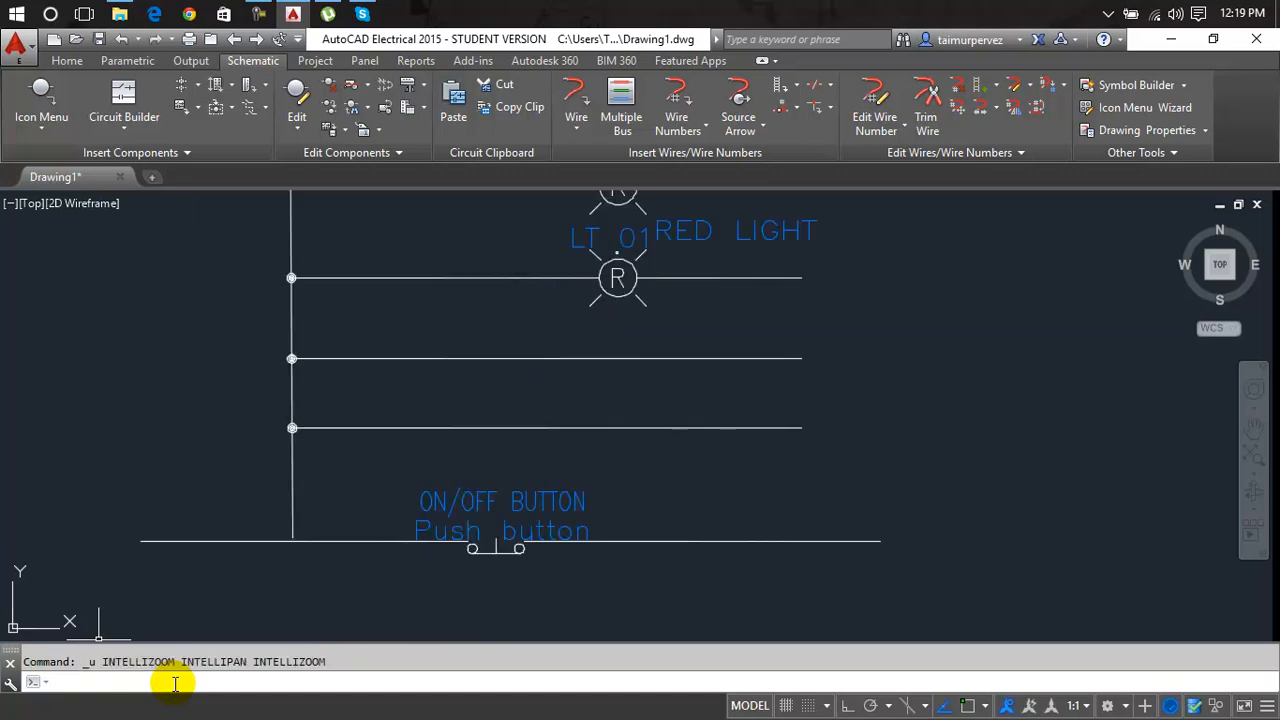
pyautogui.scroll(-2, 769, 334)
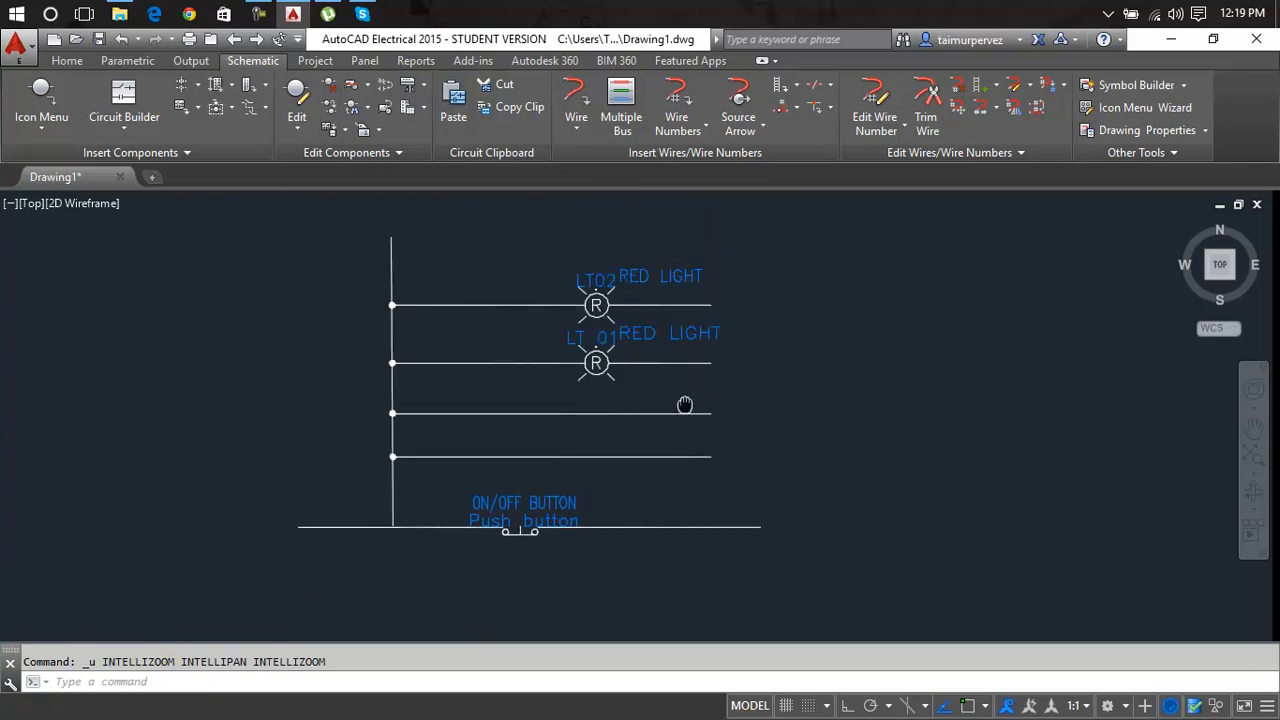
pyautogui.moveTo(763, 346); pyautogui.dragTo(657, 430, button='middle')
pyautogui.scroll(2, 620, 305)
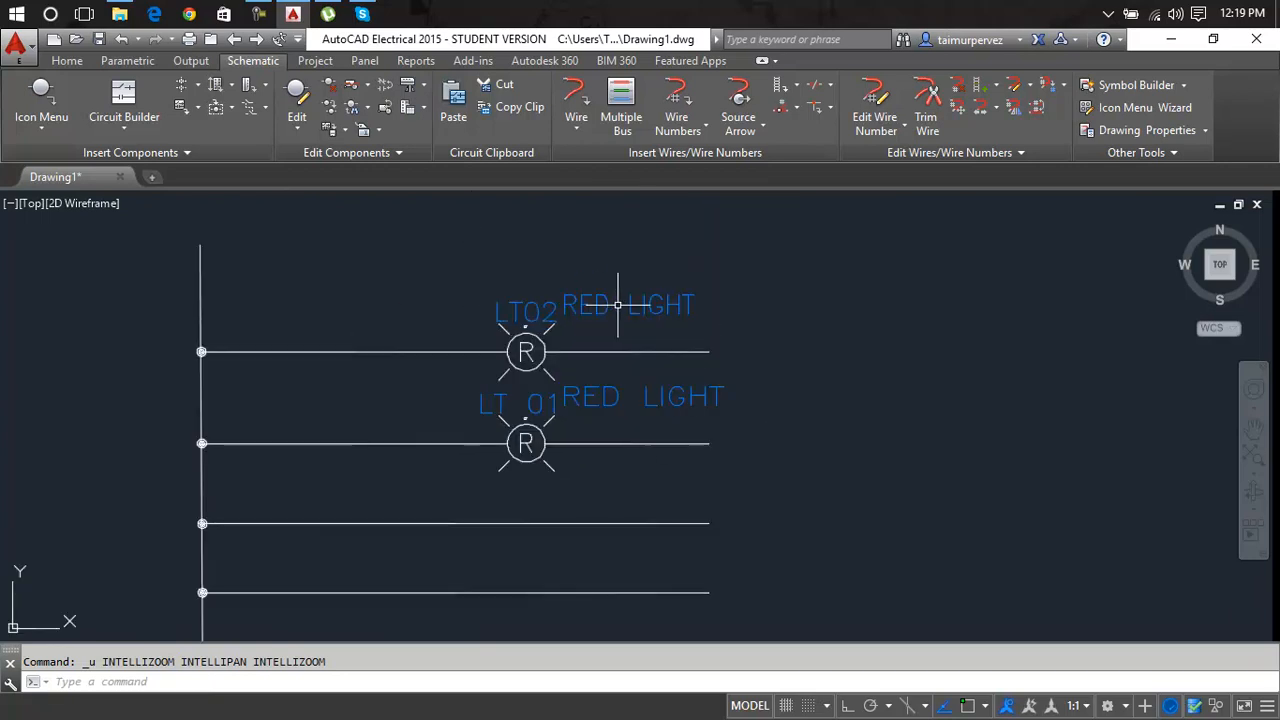
# Squeeze the RED LIGHT description text of light LT02 to a width factor of 0.35
pyautogui.click(378, 131)
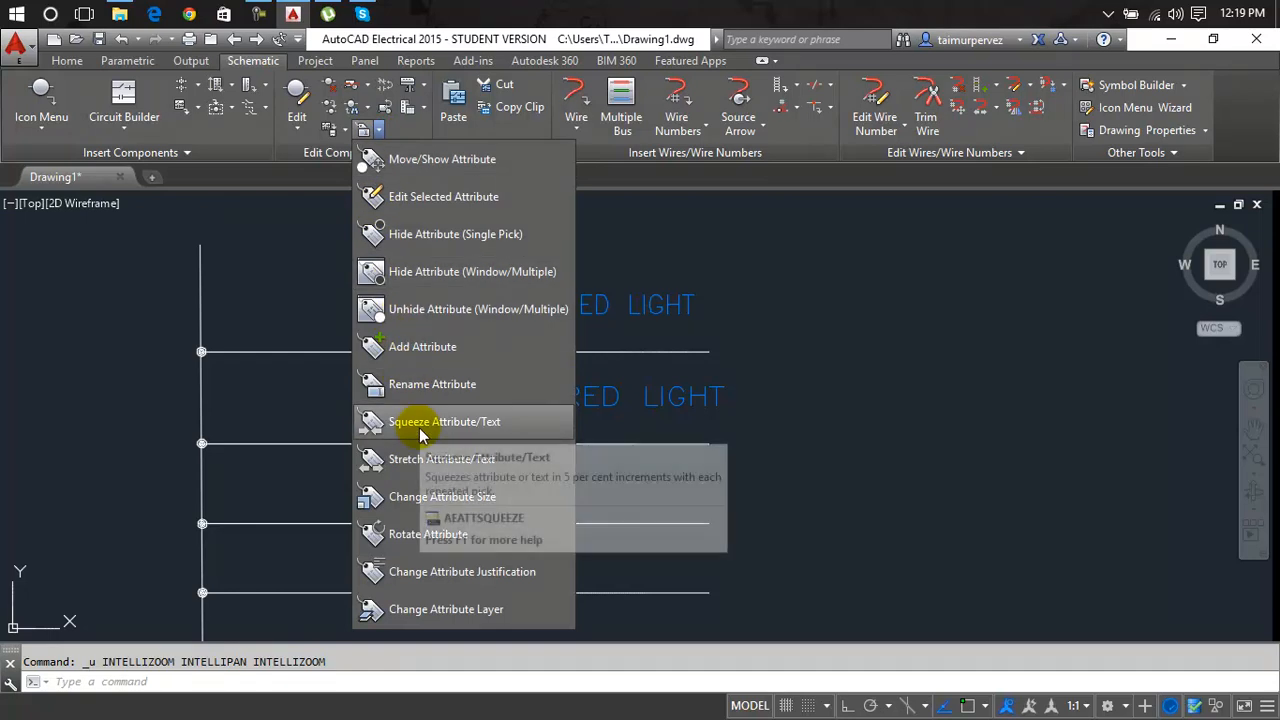
pyautogui.press('Escape')
pyautogui.scroll(2, 577, 303)
pyautogui.scroll(5, 577, 303)
pyautogui.scroll(-4, 608, 300)
pyautogui.scroll(1, 651, 302)
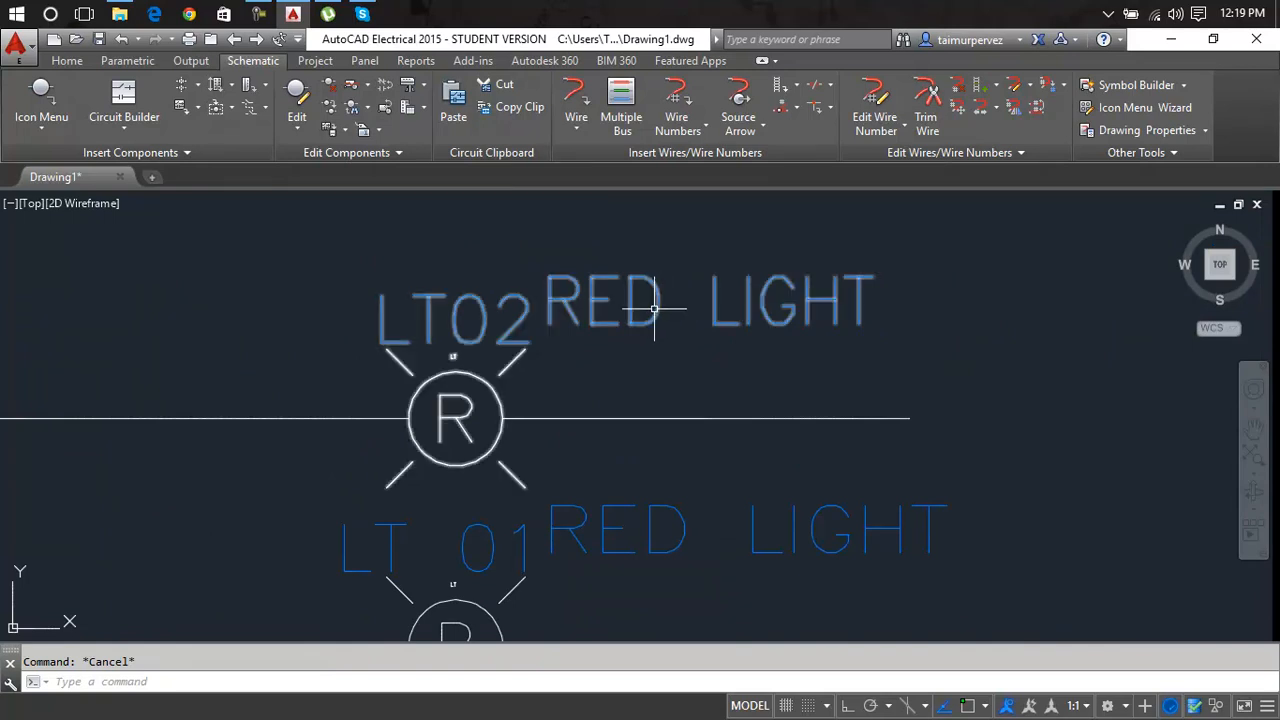
pyautogui.click(346, 131)
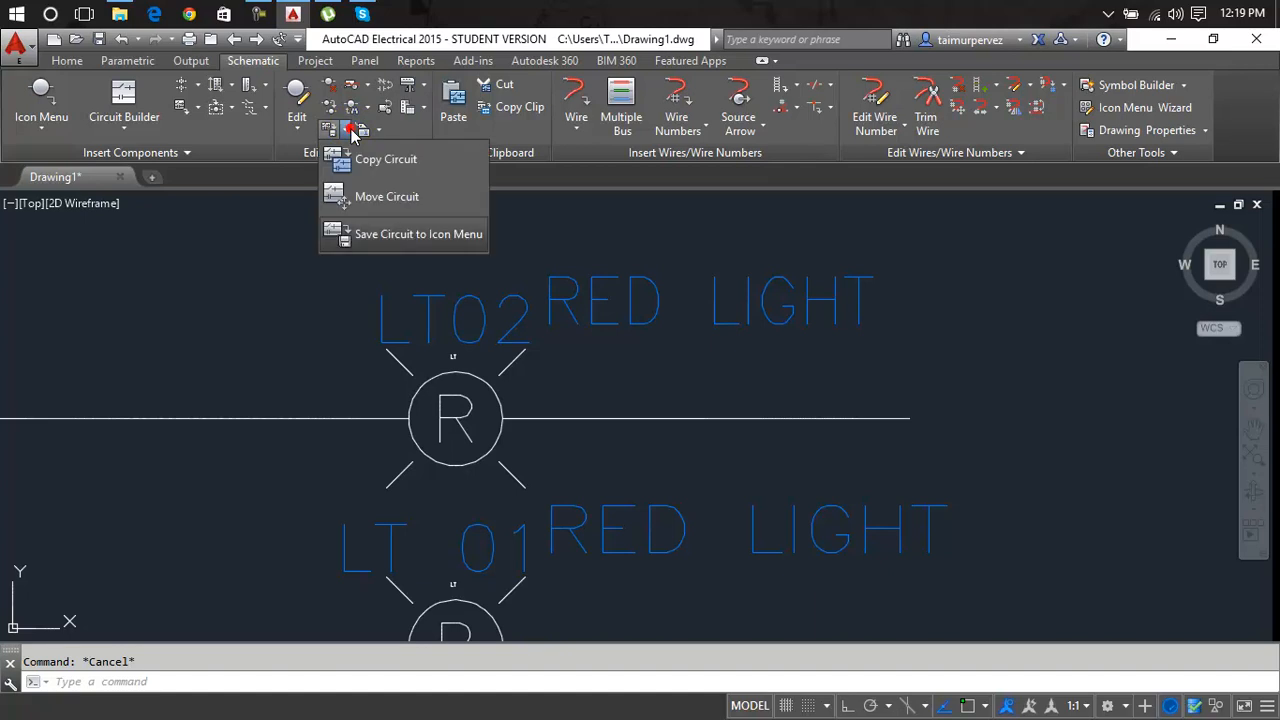
pyautogui.click(349, 129)
pyautogui.click(378, 131)
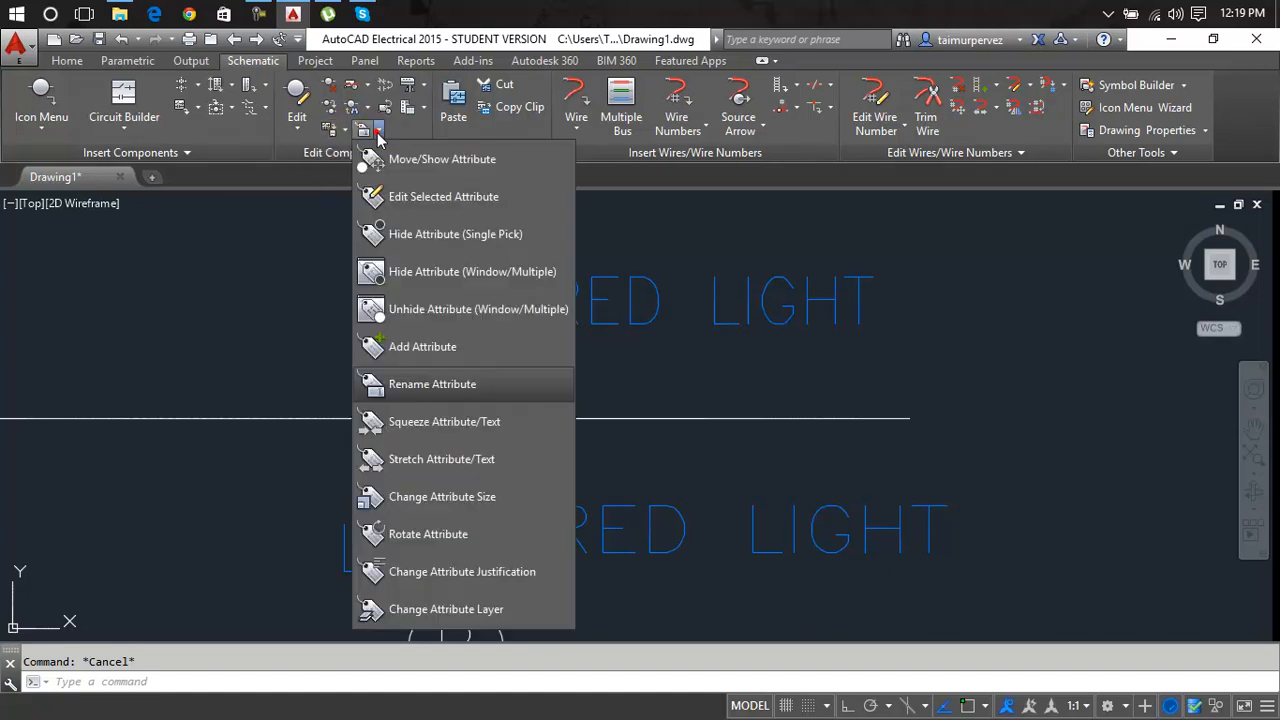
pyautogui.click(430, 424)
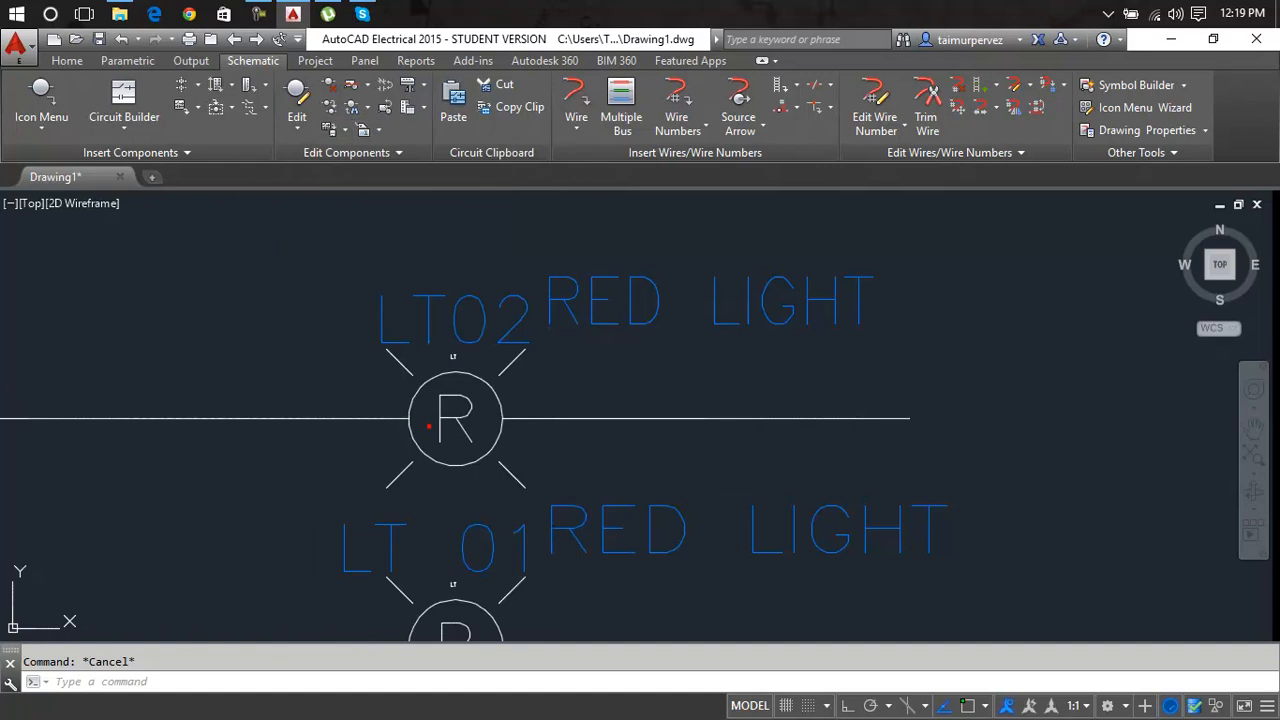
pyautogui.click(640, 326)
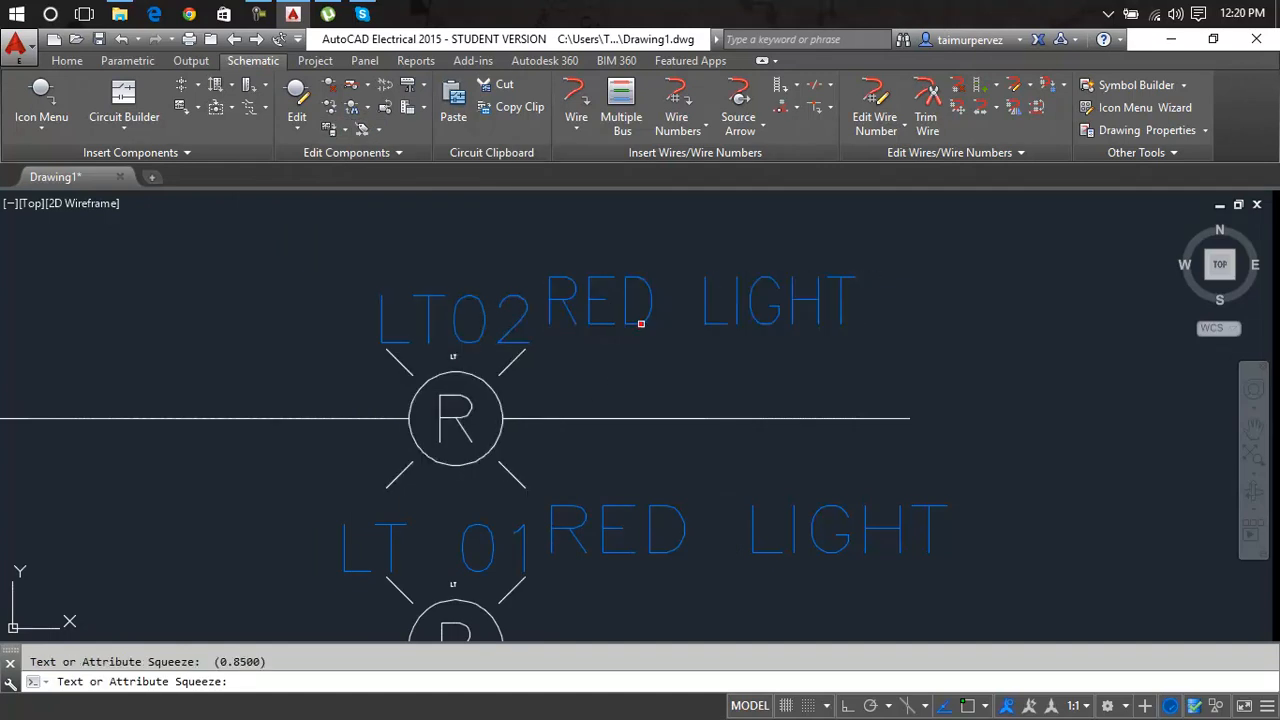
pyautogui.click(636, 324)
pyautogui.click(627, 324)
pyautogui.click(624, 325)
pyautogui.click(615, 324)
pyautogui.click(610, 327)
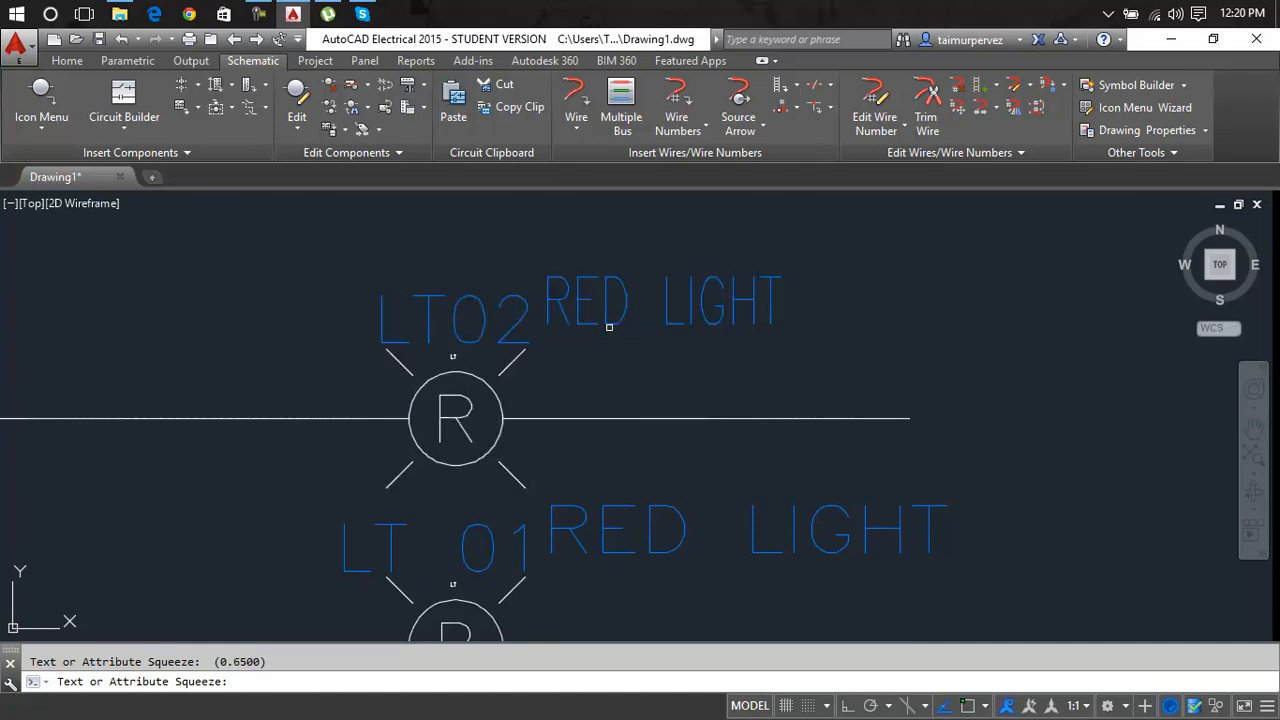
pyautogui.click(612, 325)
pyautogui.click(613, 324)
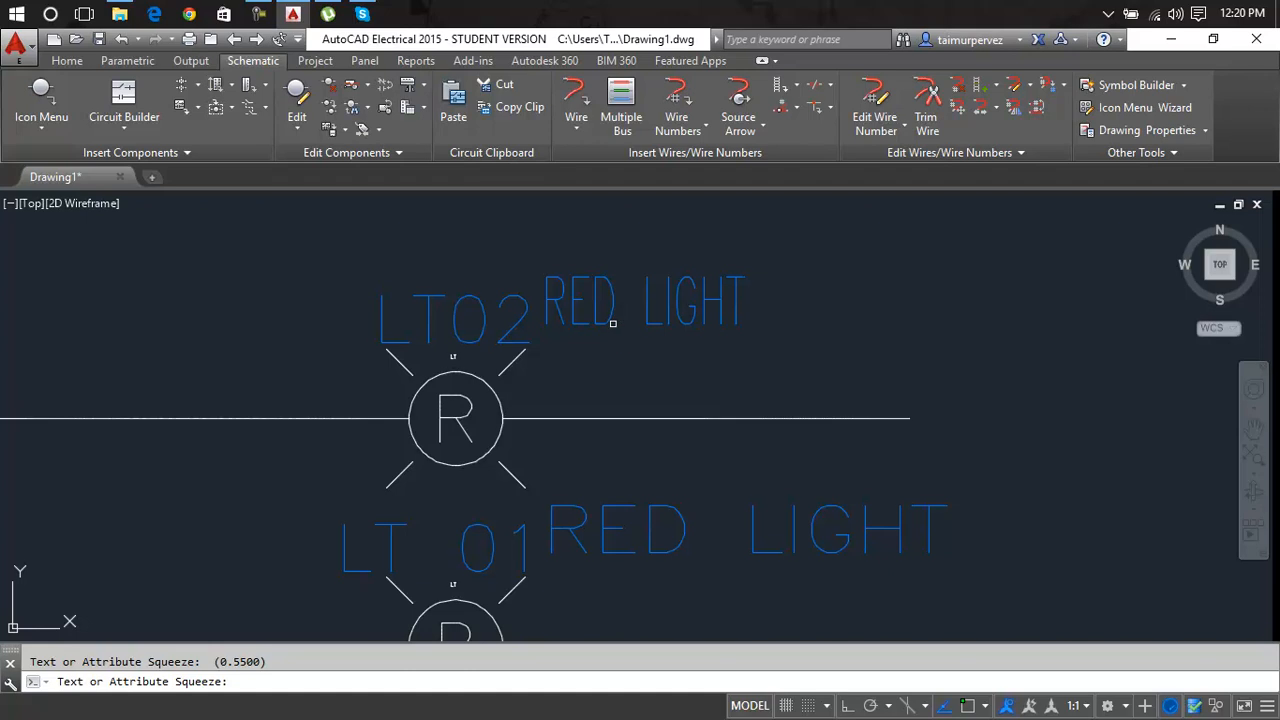
pyautogui.click(605, 324)
pyautogui.click(594, 324)
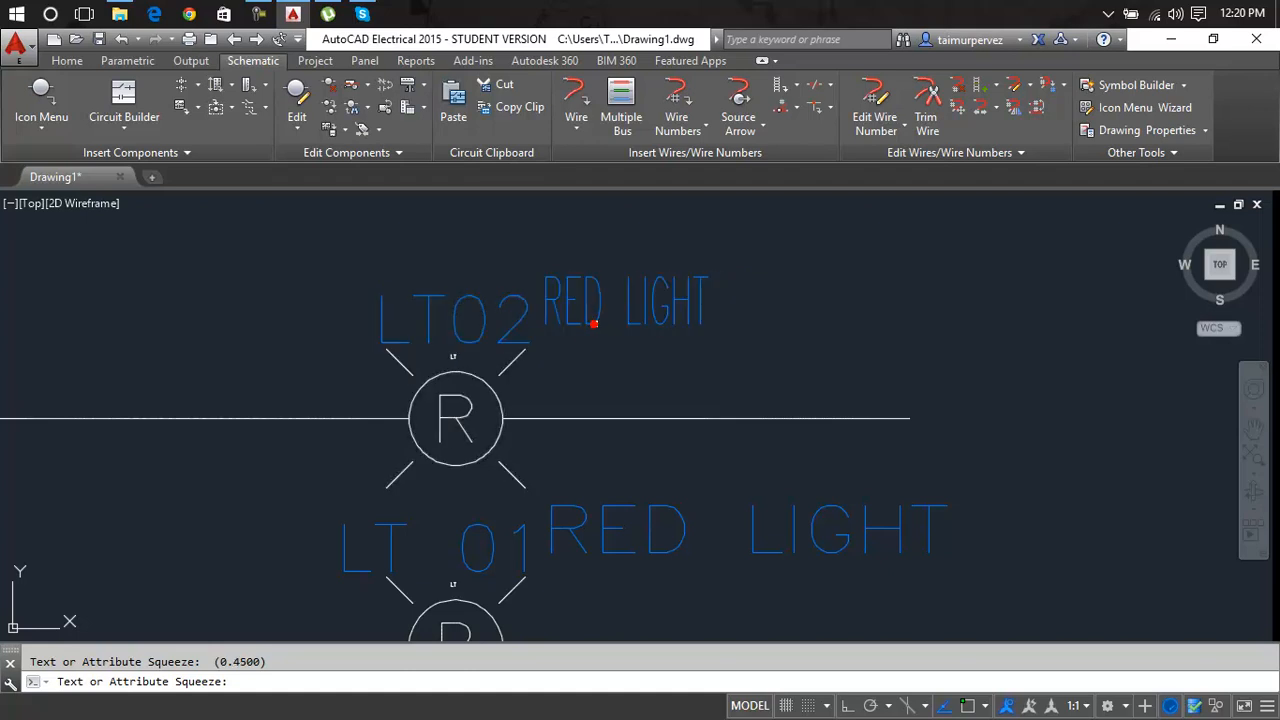
pyautogui.click(588, 323)
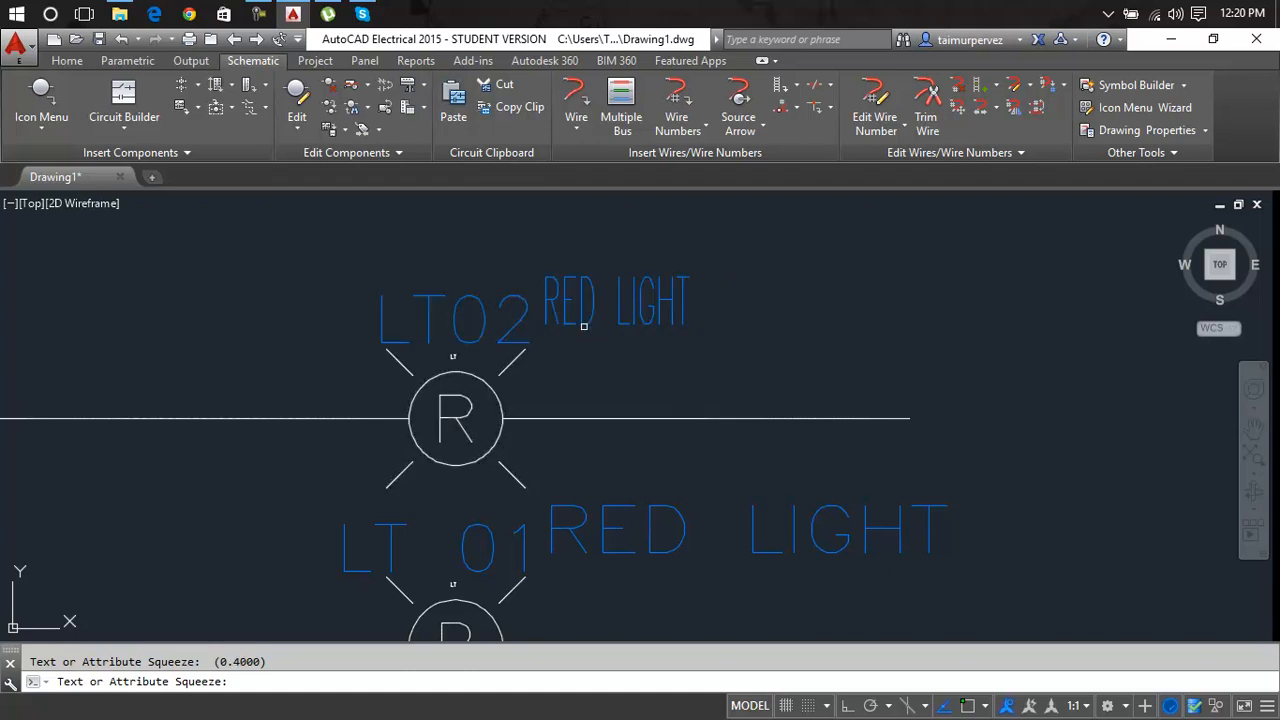
pyautogui.click(587, 323)
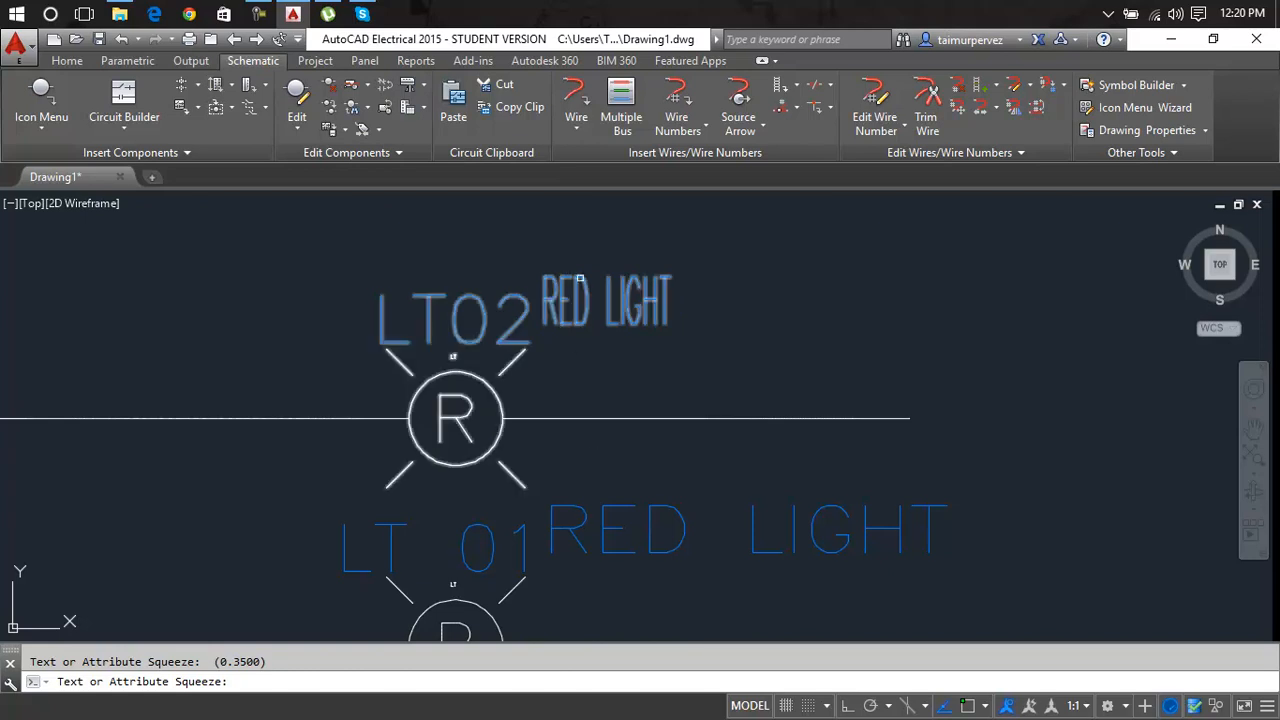
# Squeeze the LT02 tag above the upper red light to a width factor of 0.55
pyautogui.click(509, 343)
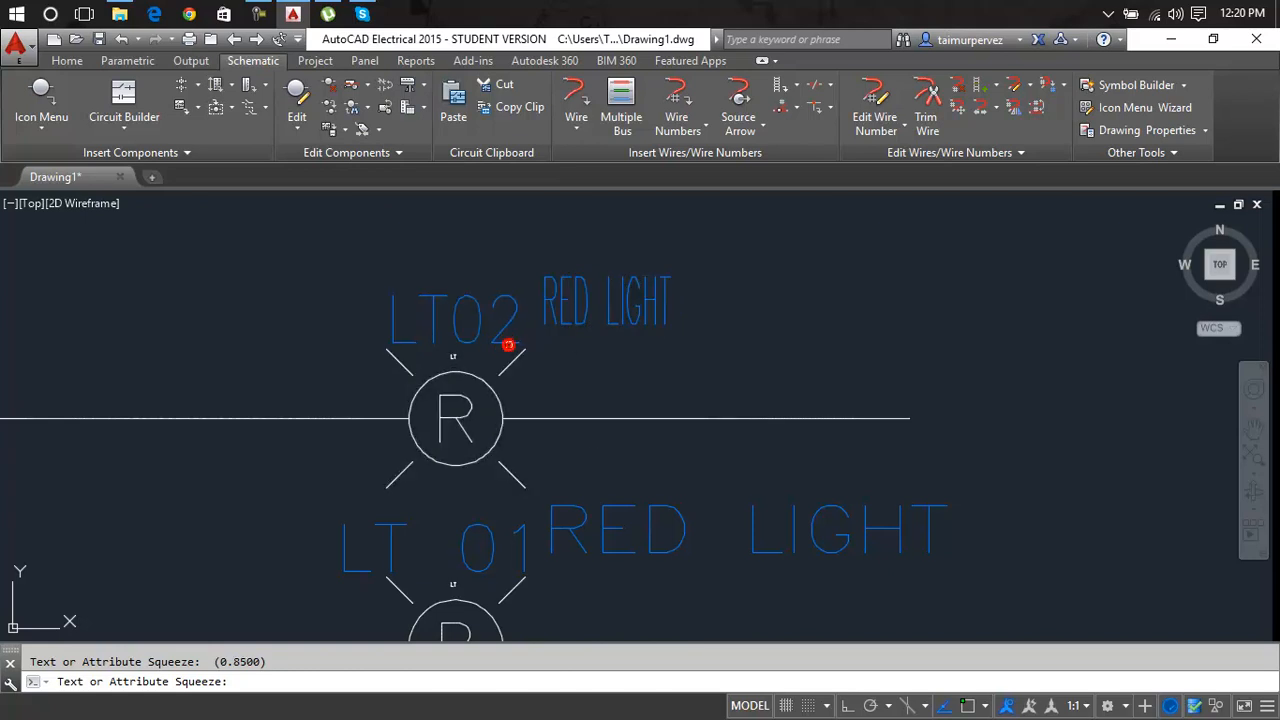
pyautogui.click(503, 345)
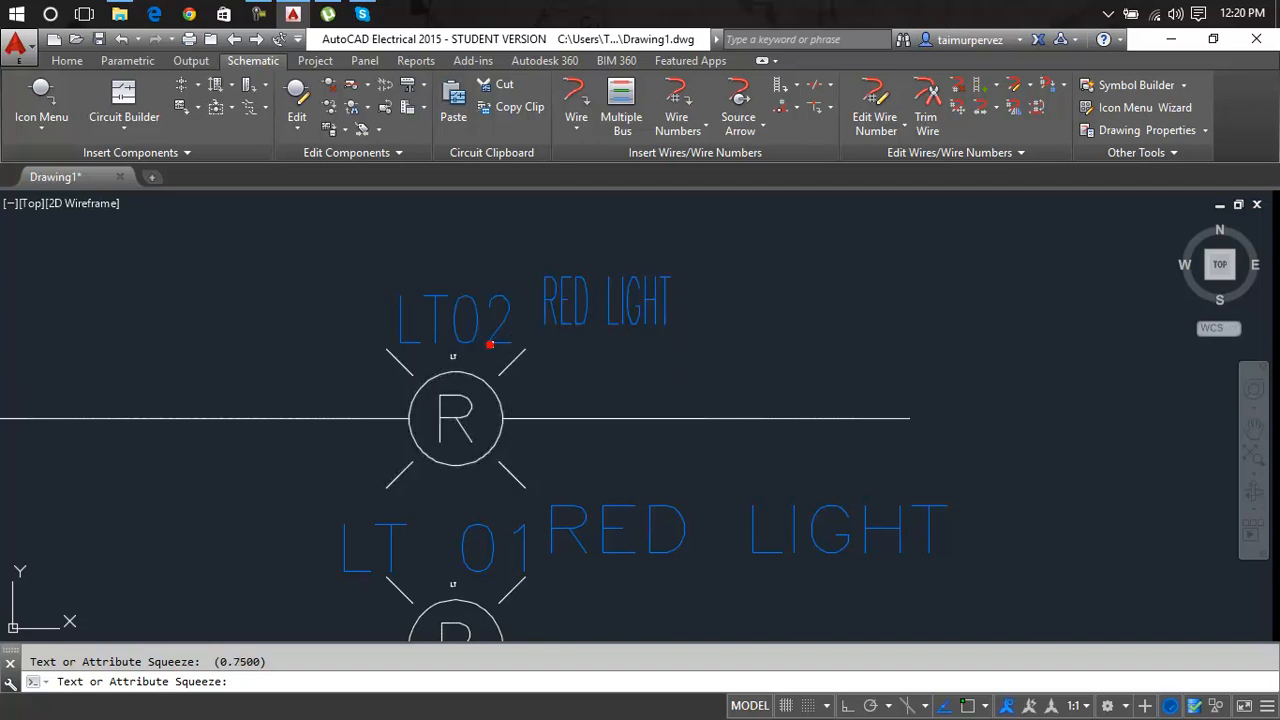
pyautogui.click(492, 333)
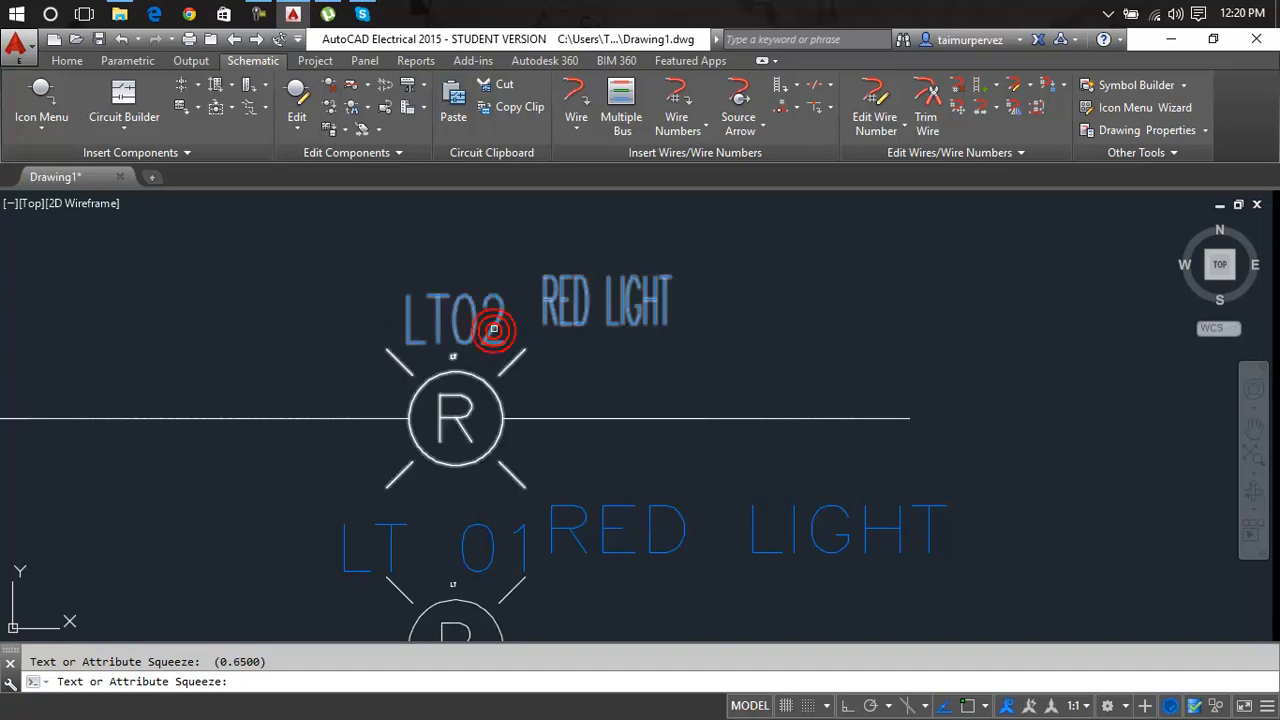
pyautogui.click(495, 325)
# Squeeze the LT 01 tag above the lower red light to a width factor of 0.45
pyautogui.scroll(-5, 626, 384)
pyautogui.scroll(5, 631, 446)
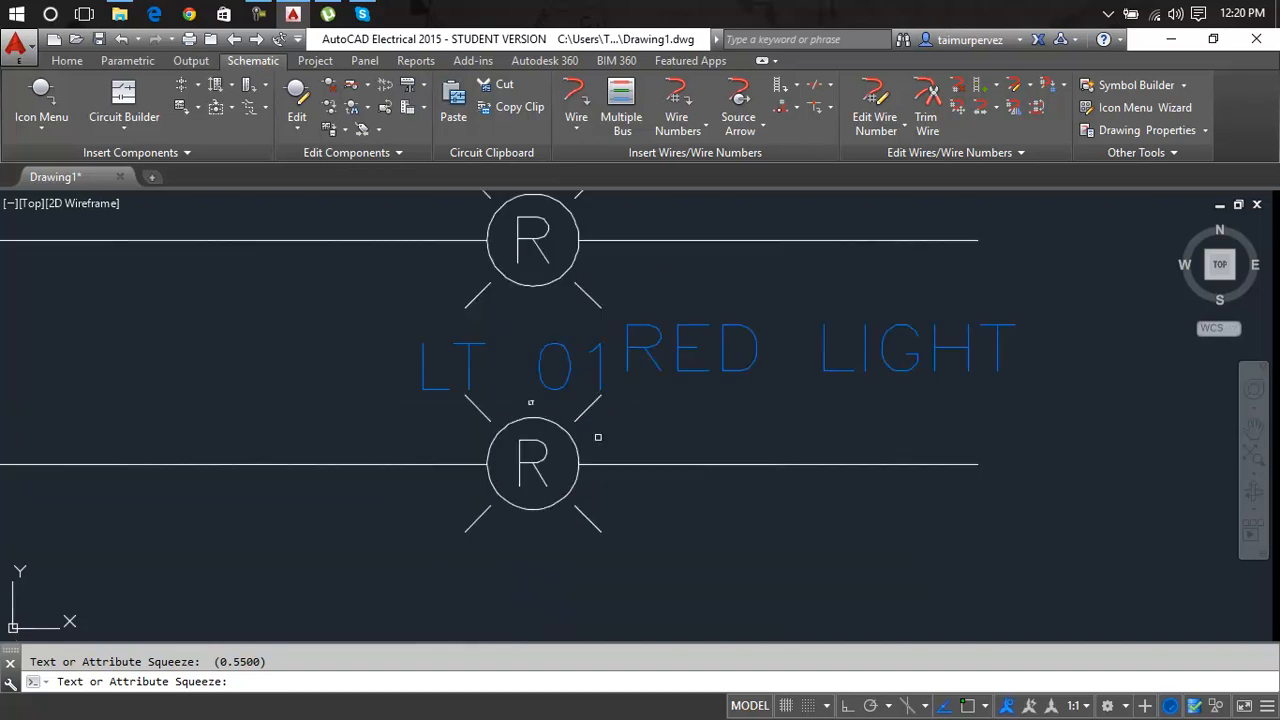
pyautogui.click(601, 376)
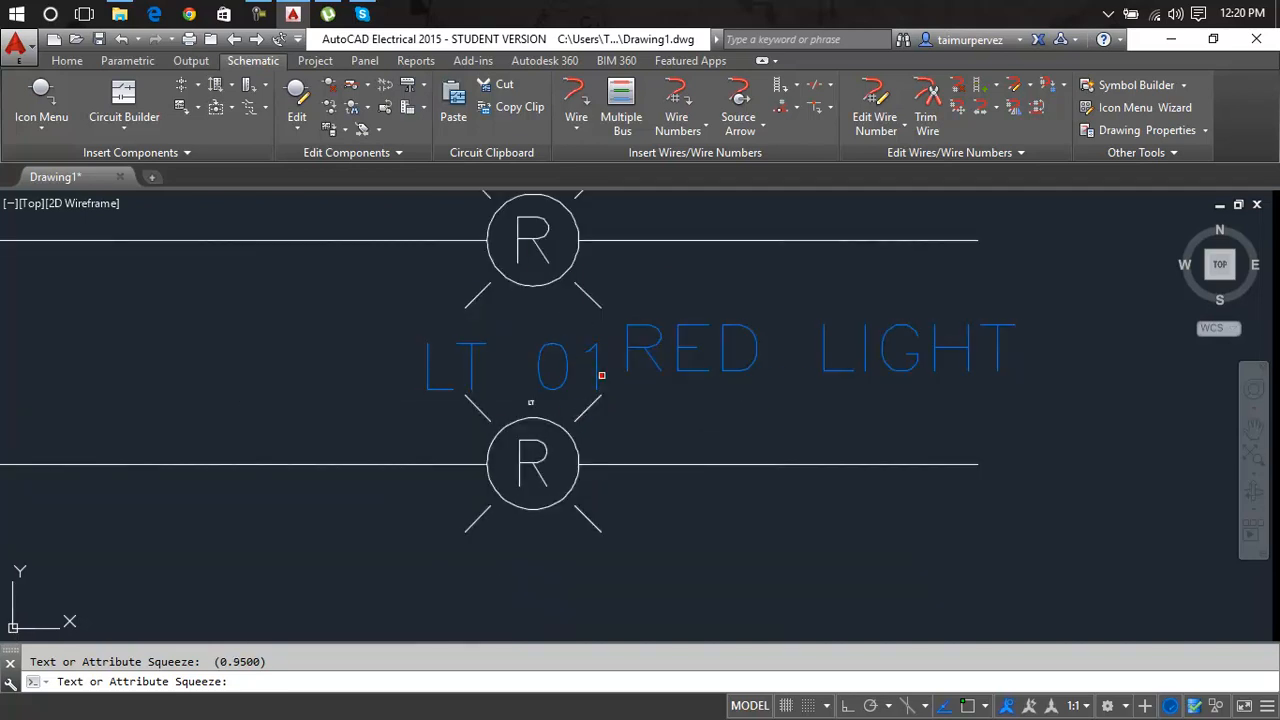
pyautogui.click(591, 373)
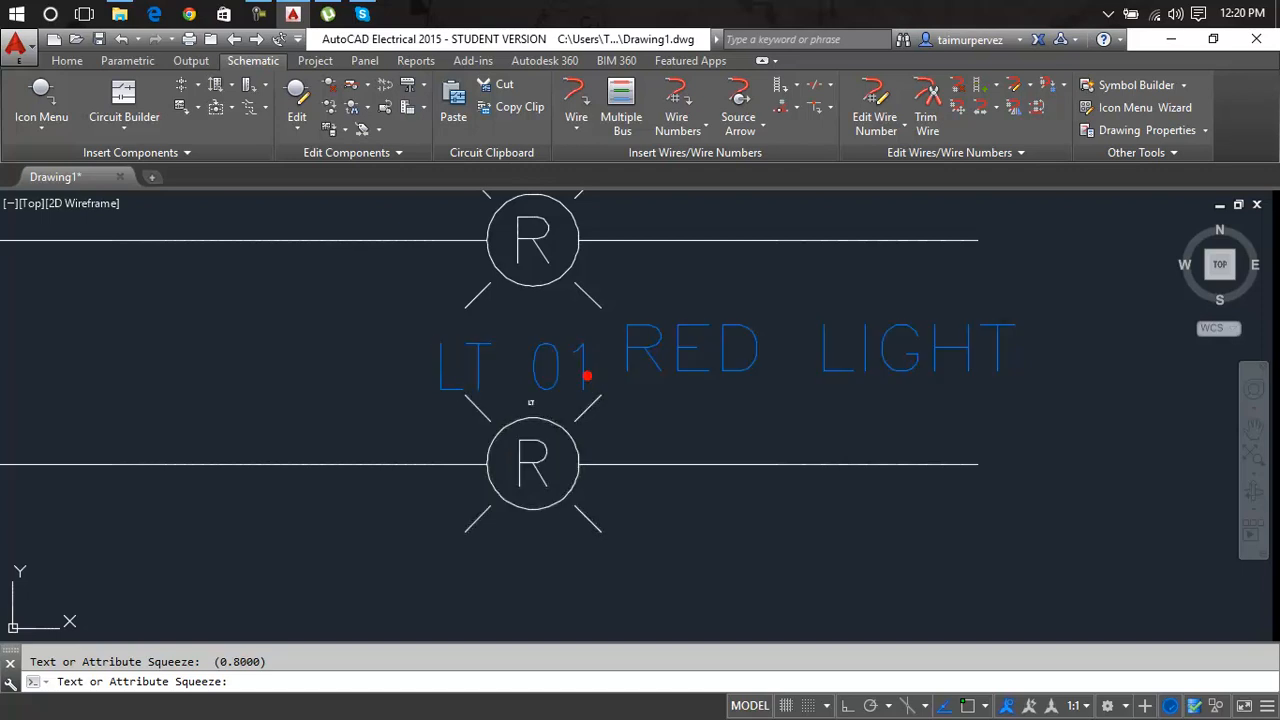
pyautogui.click(581, 375)
pyautogui.click(575, 373)
pyautogui.click(572, 373)
pyautogui.click(559, 374)
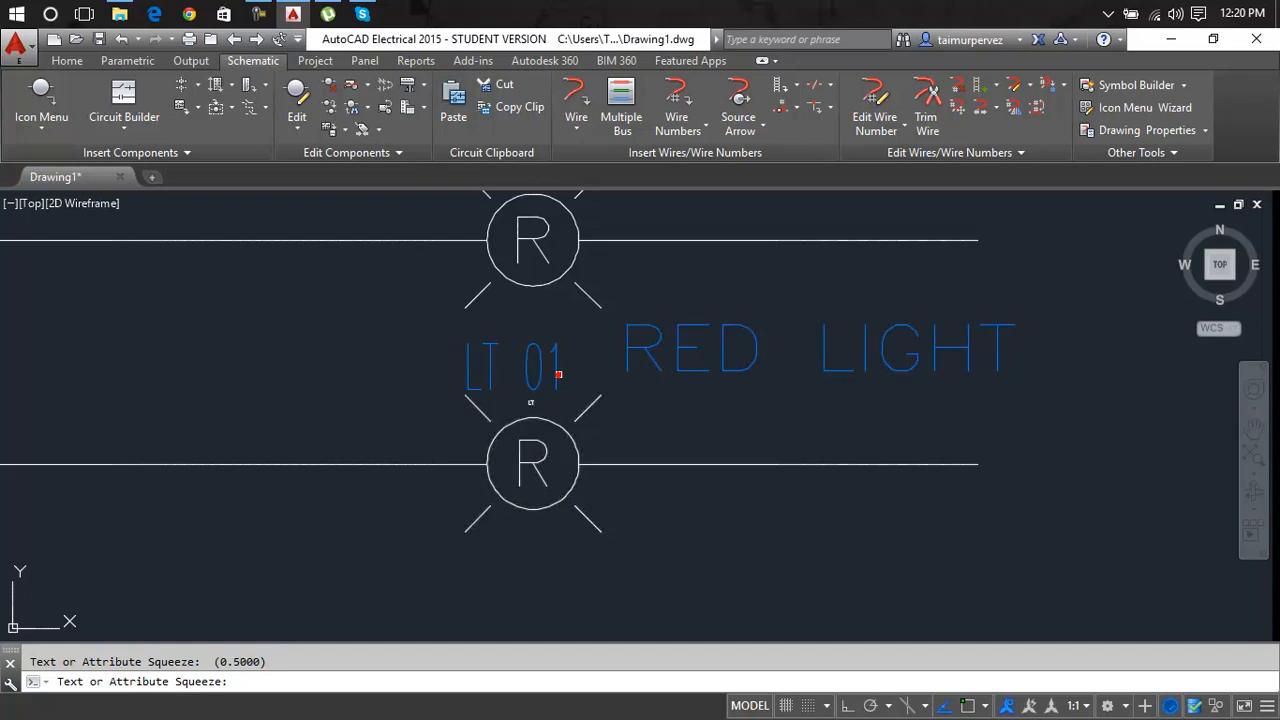
pyautogui.click(560, 372)
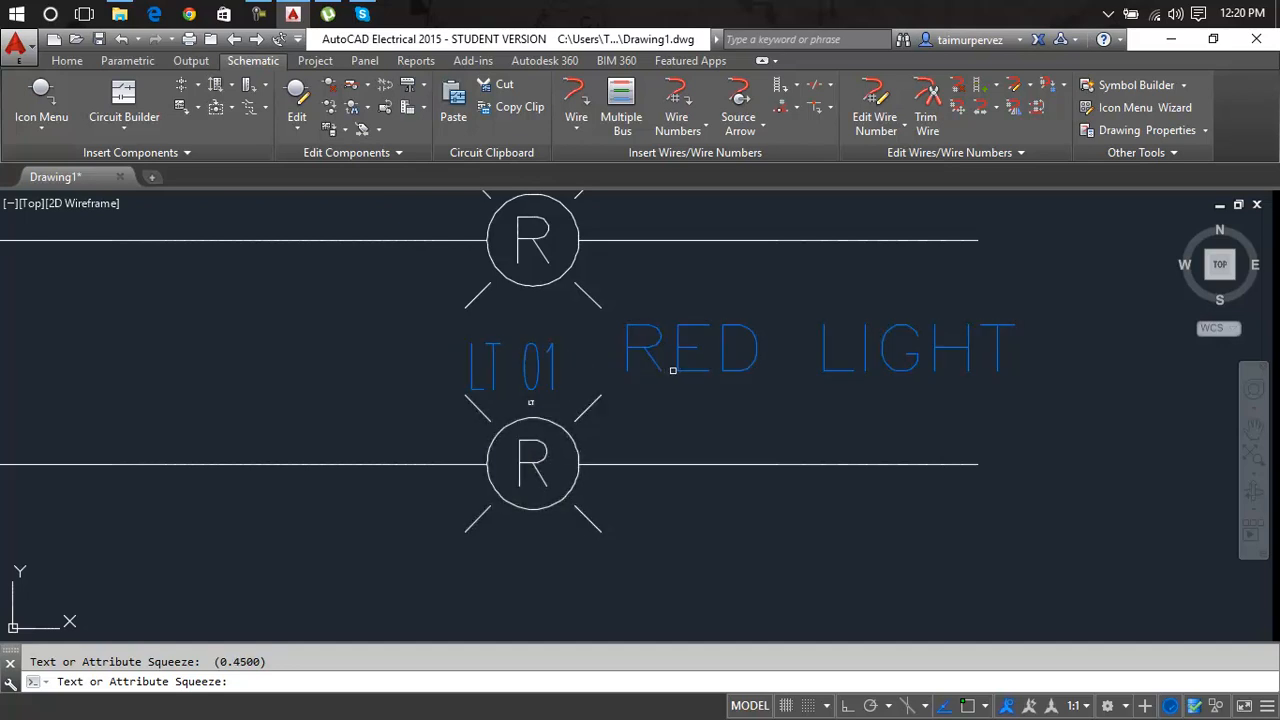
# Squeeze the RED LIGHT description text of light LT 01 by eight increments and end the Squeeze command
pyautogui.click(676, 370)
pyautogui.click(676, 370)
pyautogui.click(676, 370)
pyautogui.click(676, 370)
pyautogui.click(676, 370)
pyautogui.click(676, 370)
pyautogui.click(676, 370)
pyautogui.click(676, 370)
pyautogui.press('Return')
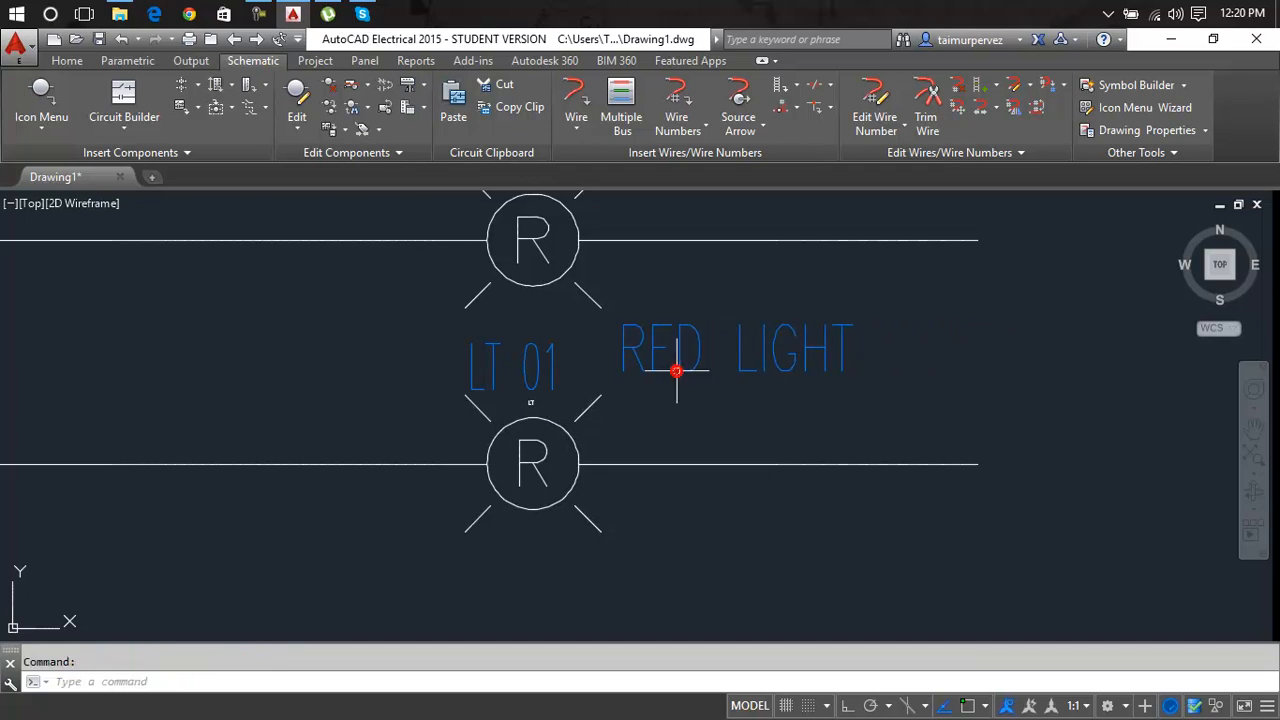
pyautogui.scroll(-2, 771, 376)
pyautogui.moveTo(771, 376); pyautogui.dragTo(713, 412, button='middle')
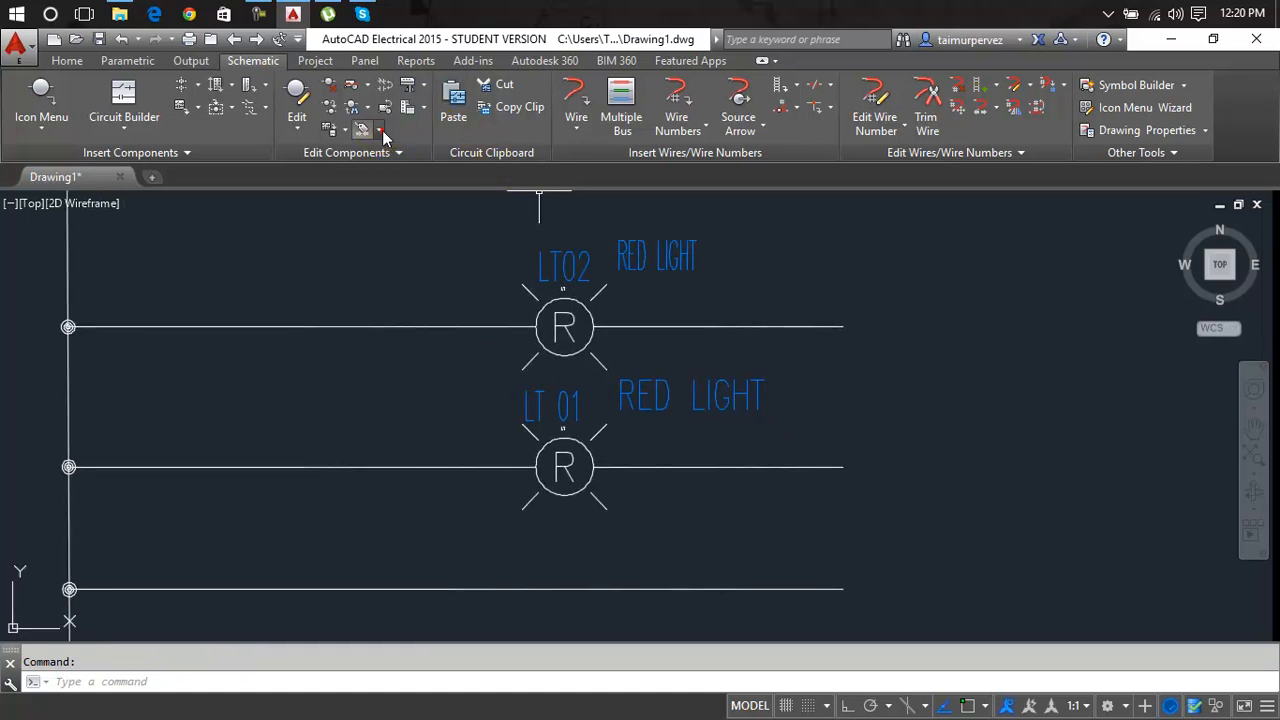
# Stretch the LT 01 tag above the lower red light to a width factor of 0.85 and end the Stretch command
pyautogui.click(380, 131)
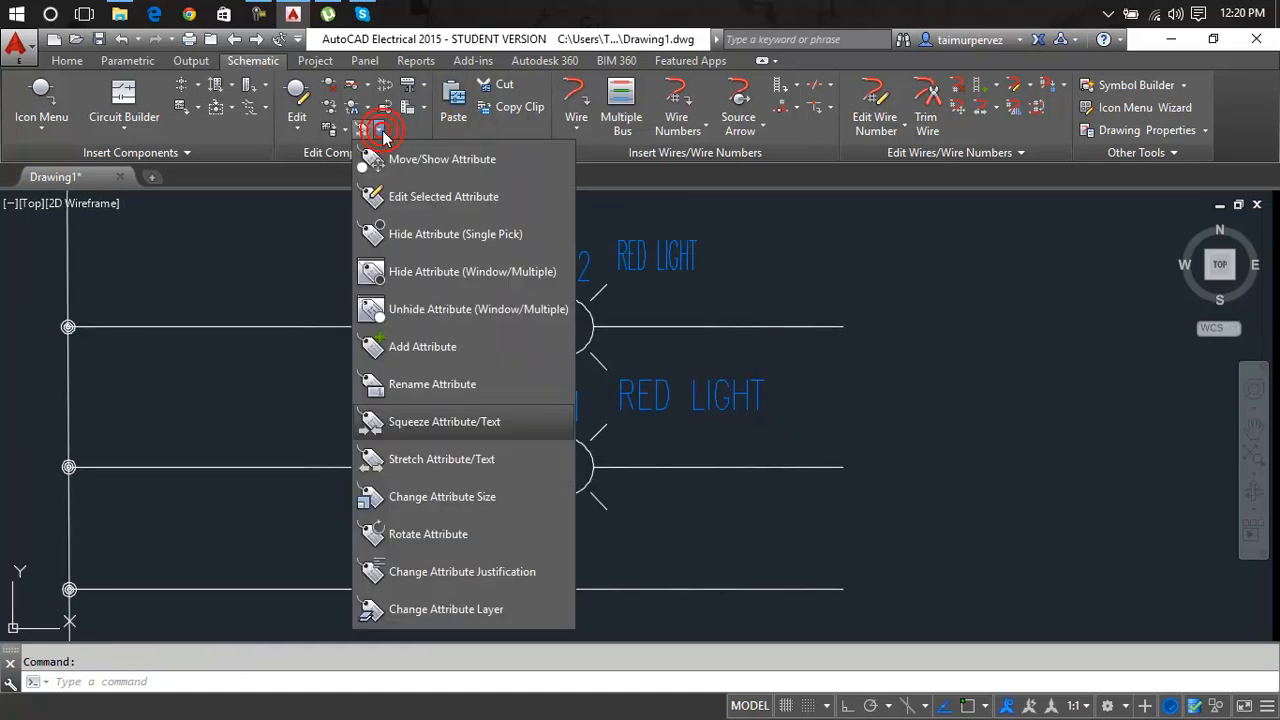
pyautogui.click(446, 464)
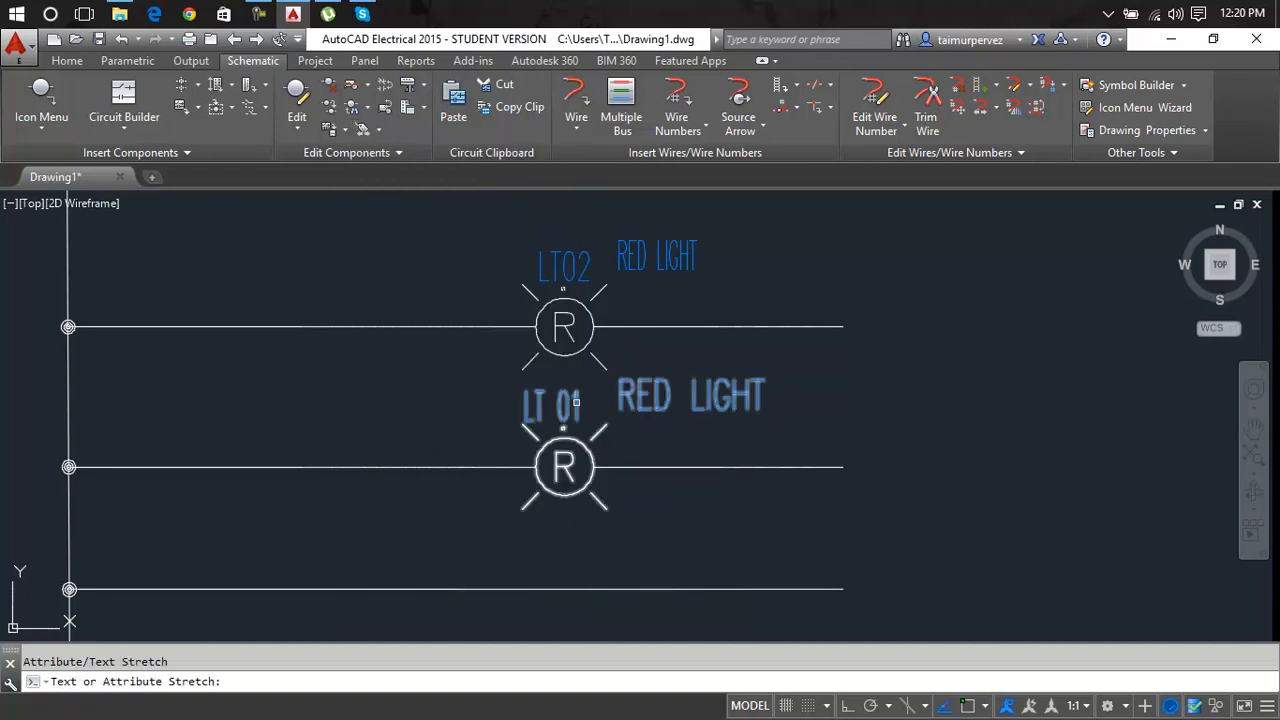
pyautogui.click(572, 402)
pyautogui.scroll(4, 578, 402)
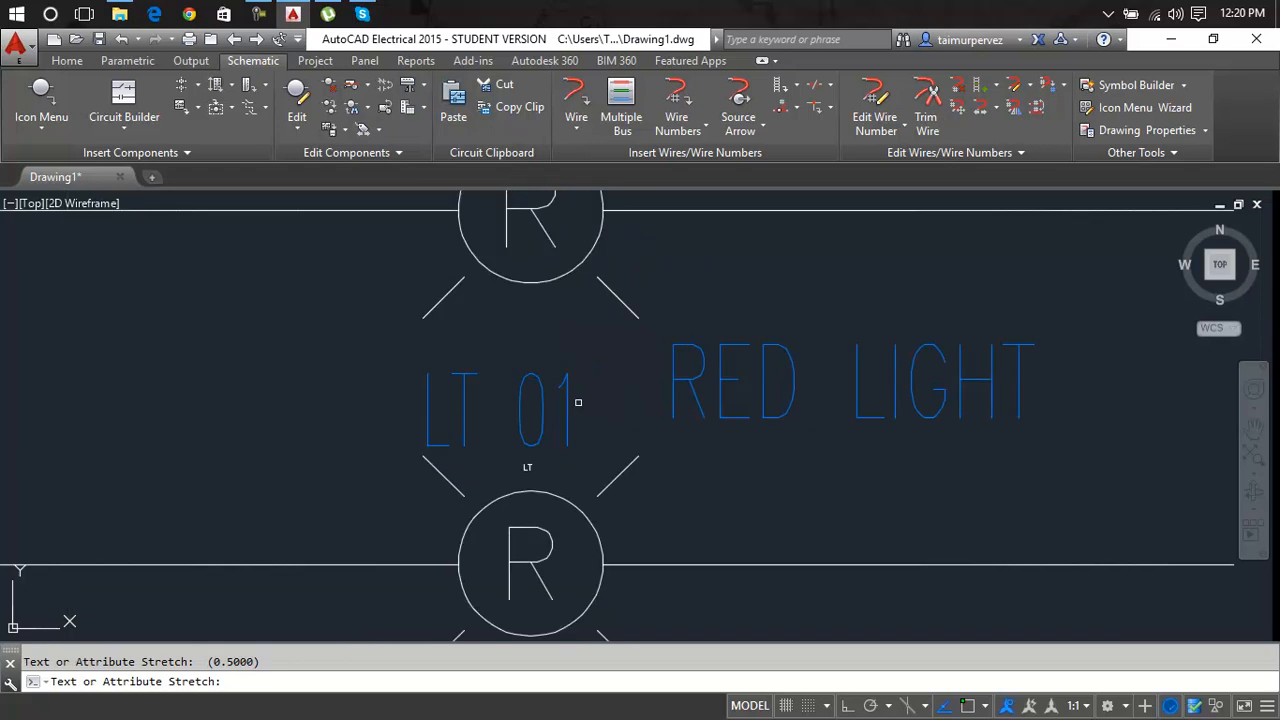
pyautogui.click(576, 399)
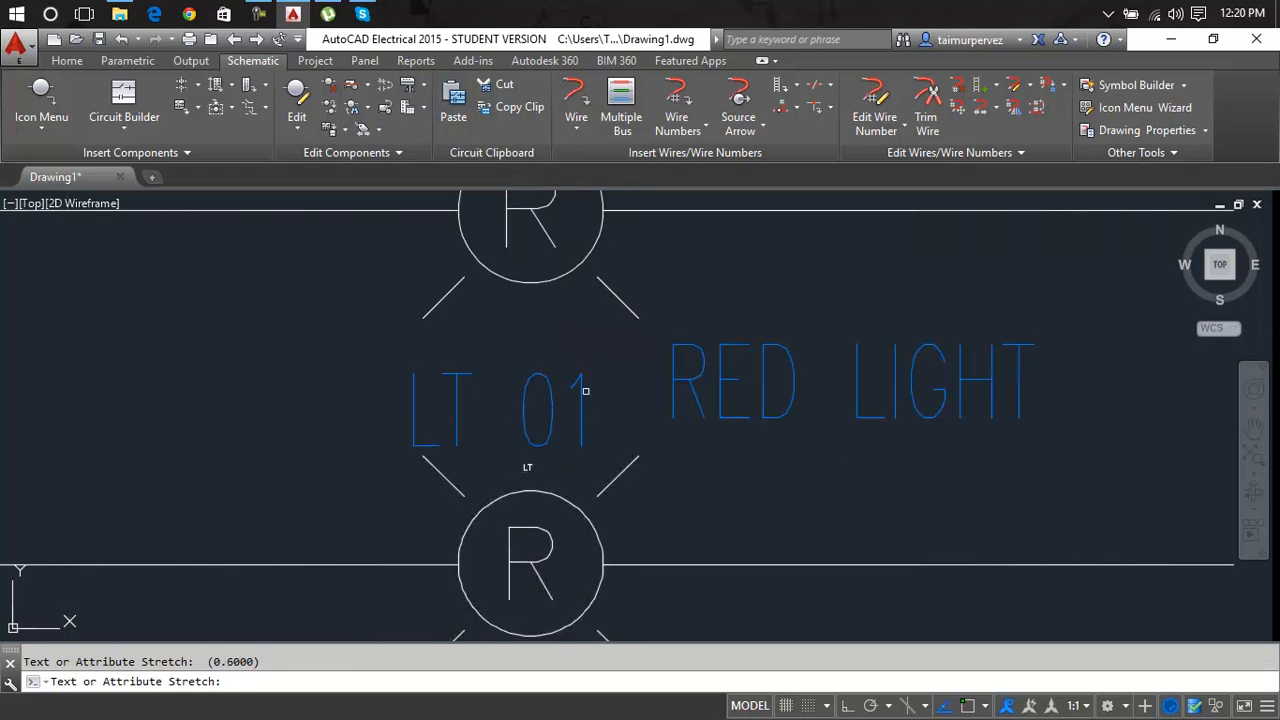
pyautogui.click(585, 393)
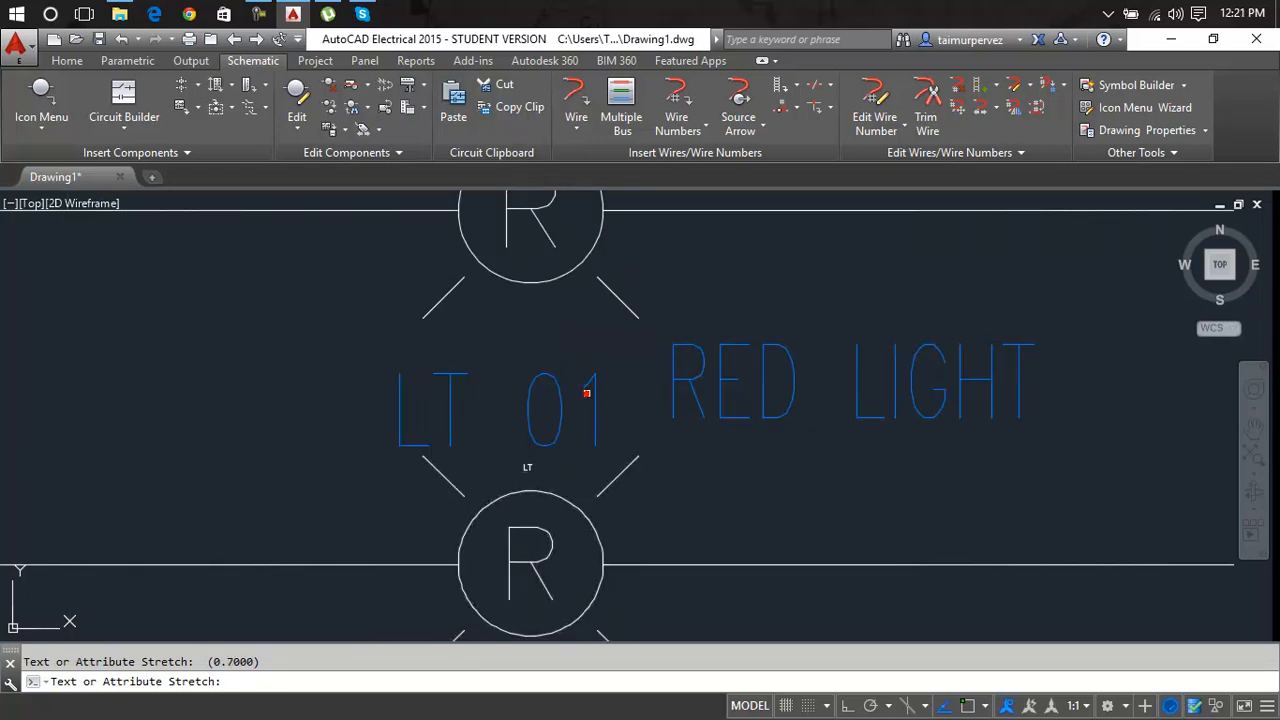
pyautogui.click(601, 387)
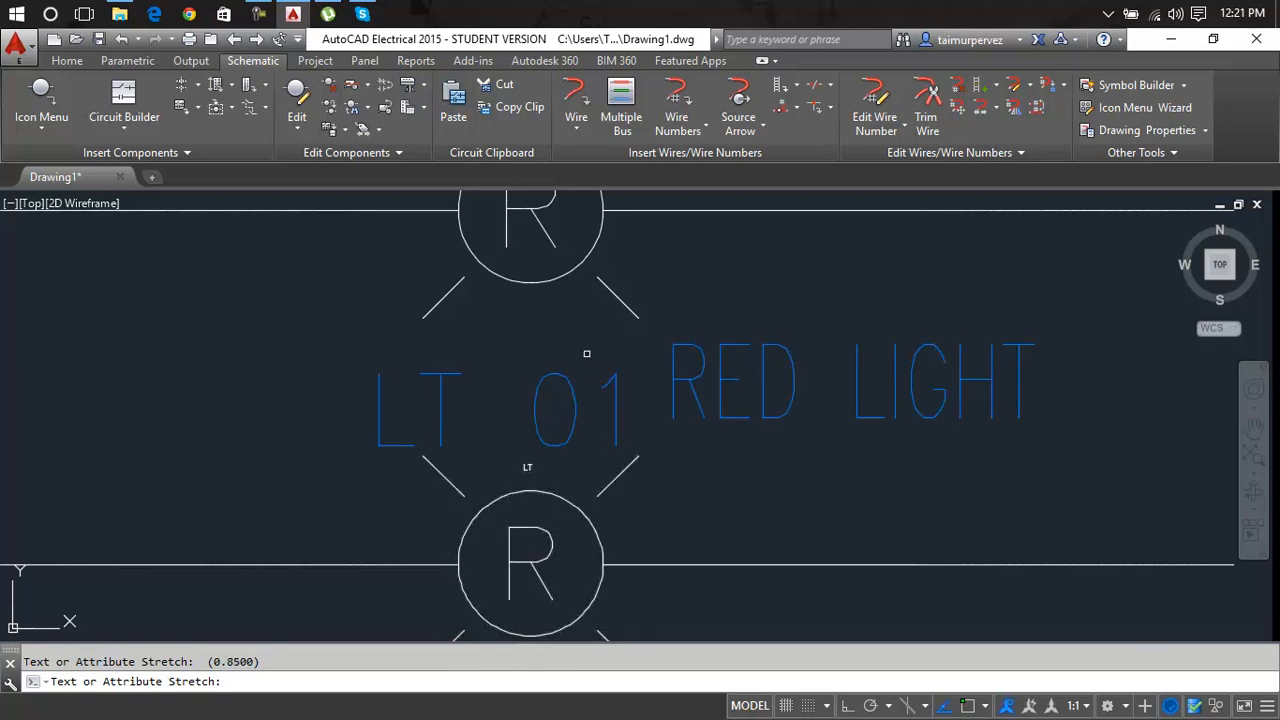
pyautogui.scroll(-3, 606, 385)
pyautogui.click(632, 367)
pyautogui.press('Escape')
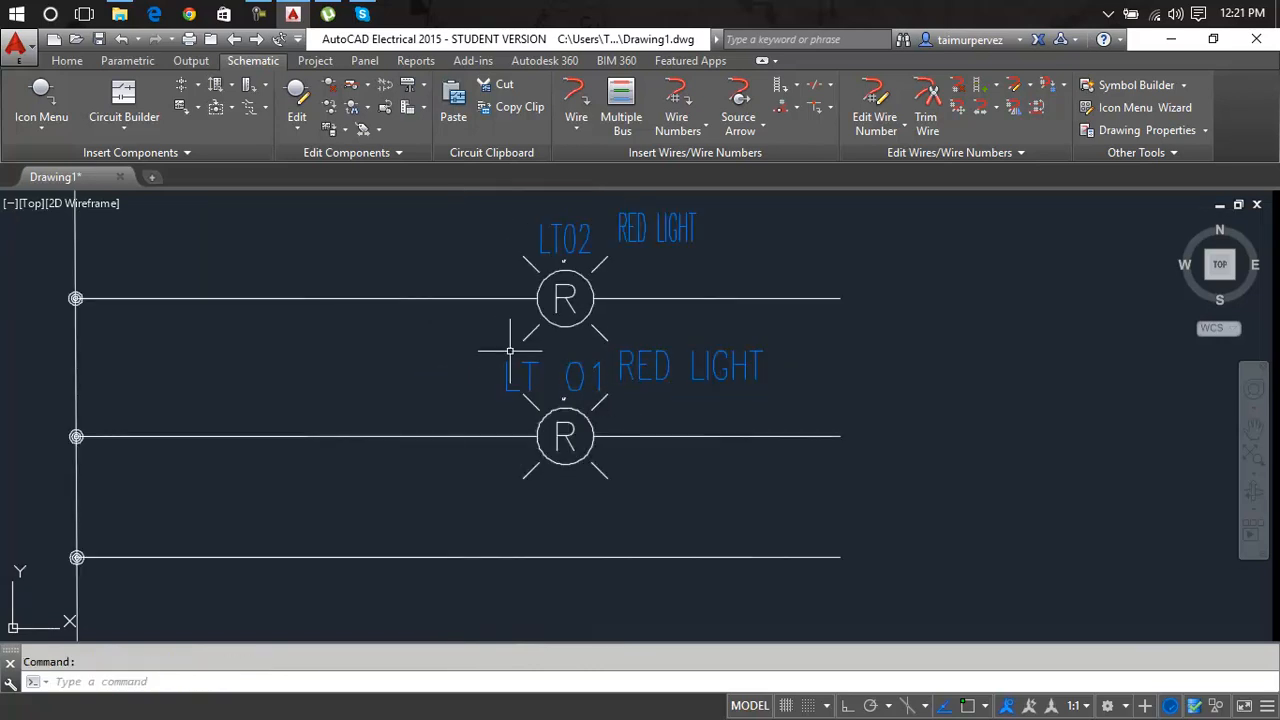
# Start Change Attribute Size, sample the lower RED LIGHT text, and set the size to 0.6 and the width to 0.3
pyautogui.click(380, 132)
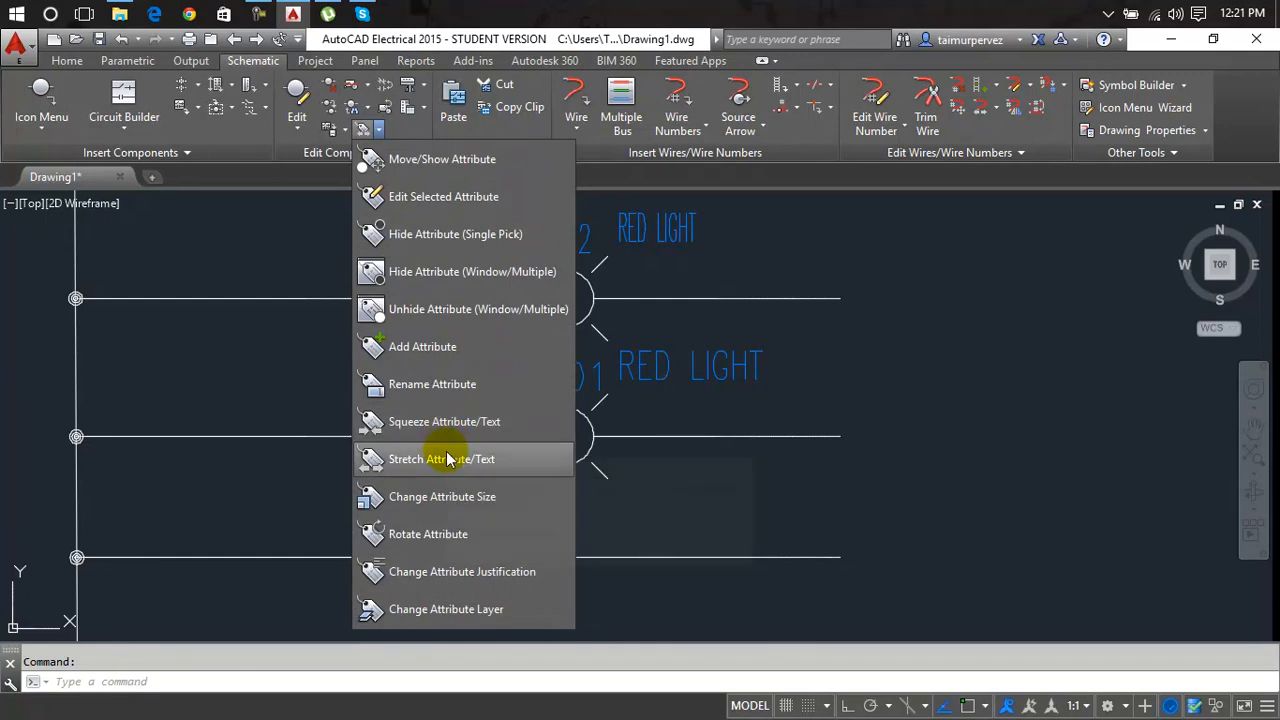
pyautogui.click(422, 503)
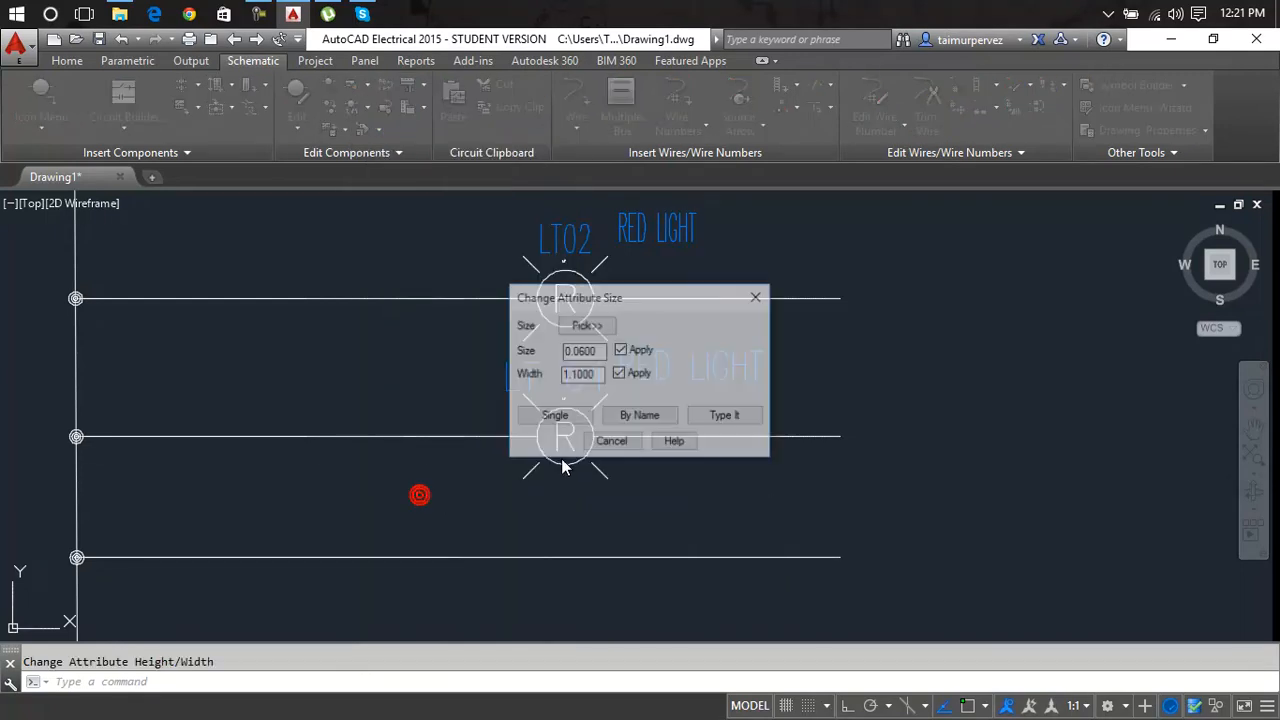
pyautogui.click(588, 325)
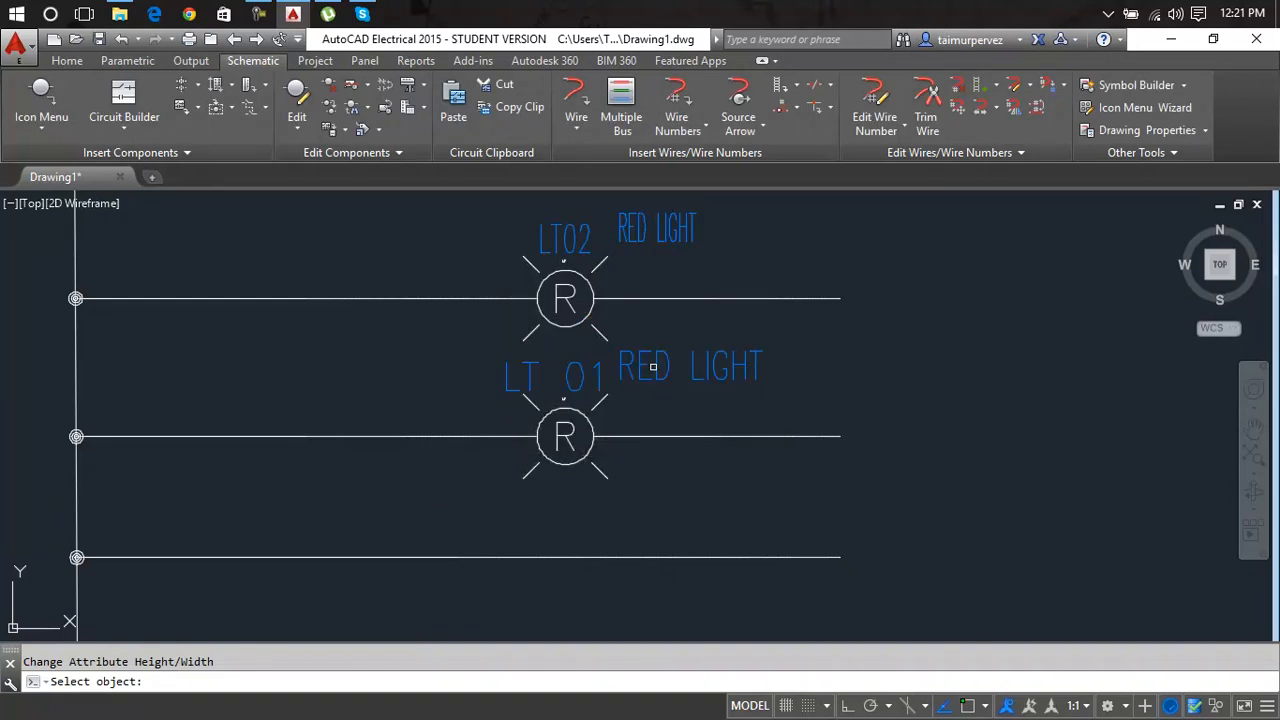
pyautogui.click(642, 371)
pyautogui.click(600, 351)
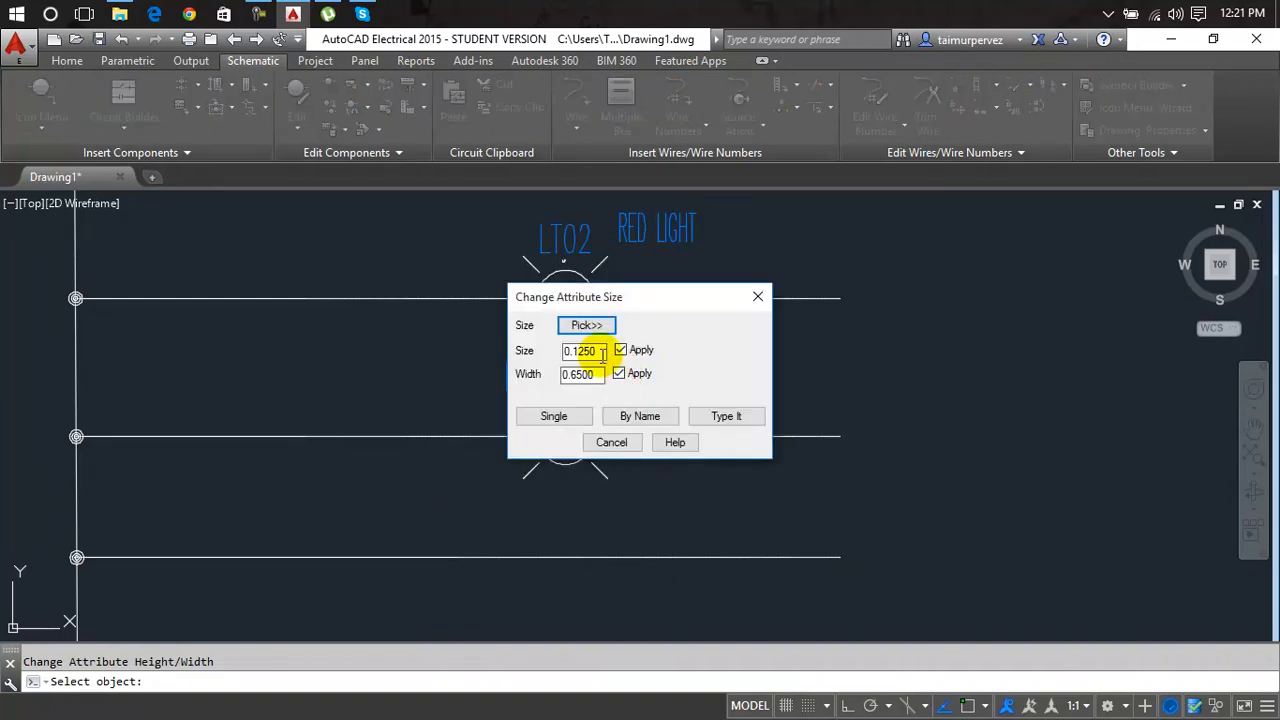
pyautogui.moveTo(603, 353); pyautogui.dragTo(503, 348)
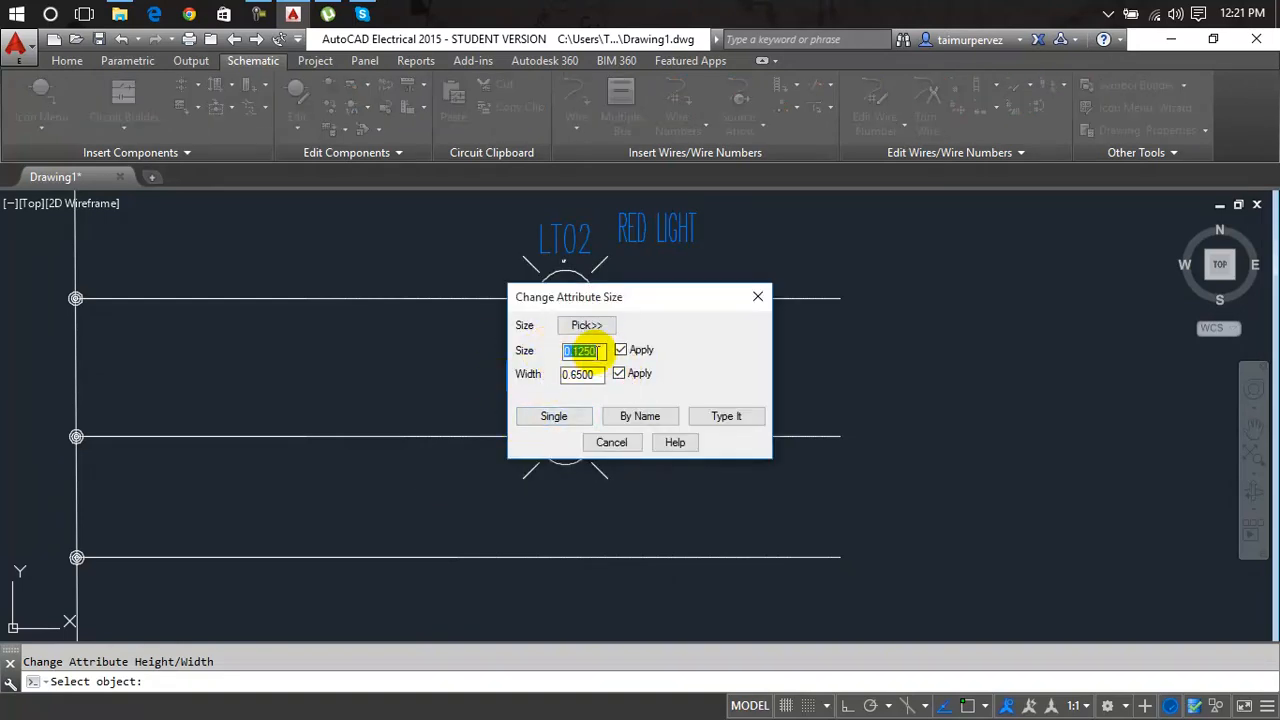
pyautogui.moveTo(629, 296); pyautogui.dragTo(617, 453)
pyautogui.click(584, 509)
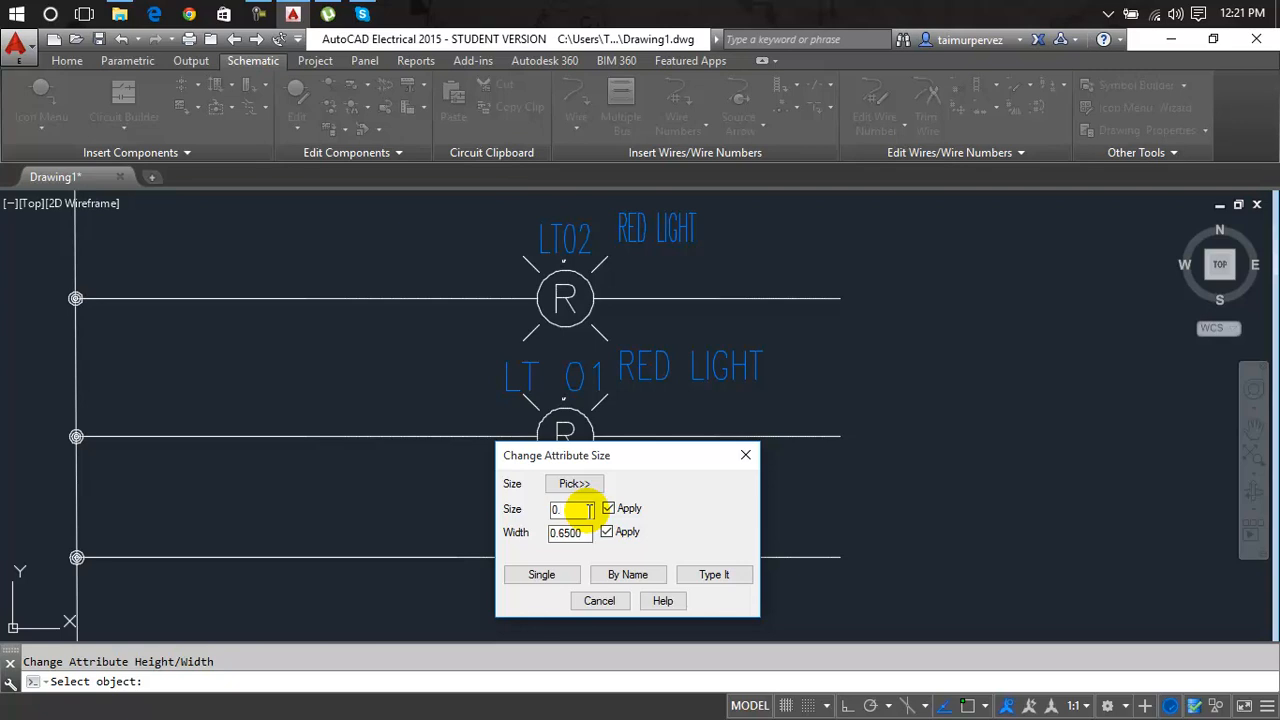
pyautogui.write('6')
pyautogui.click(566, 531)
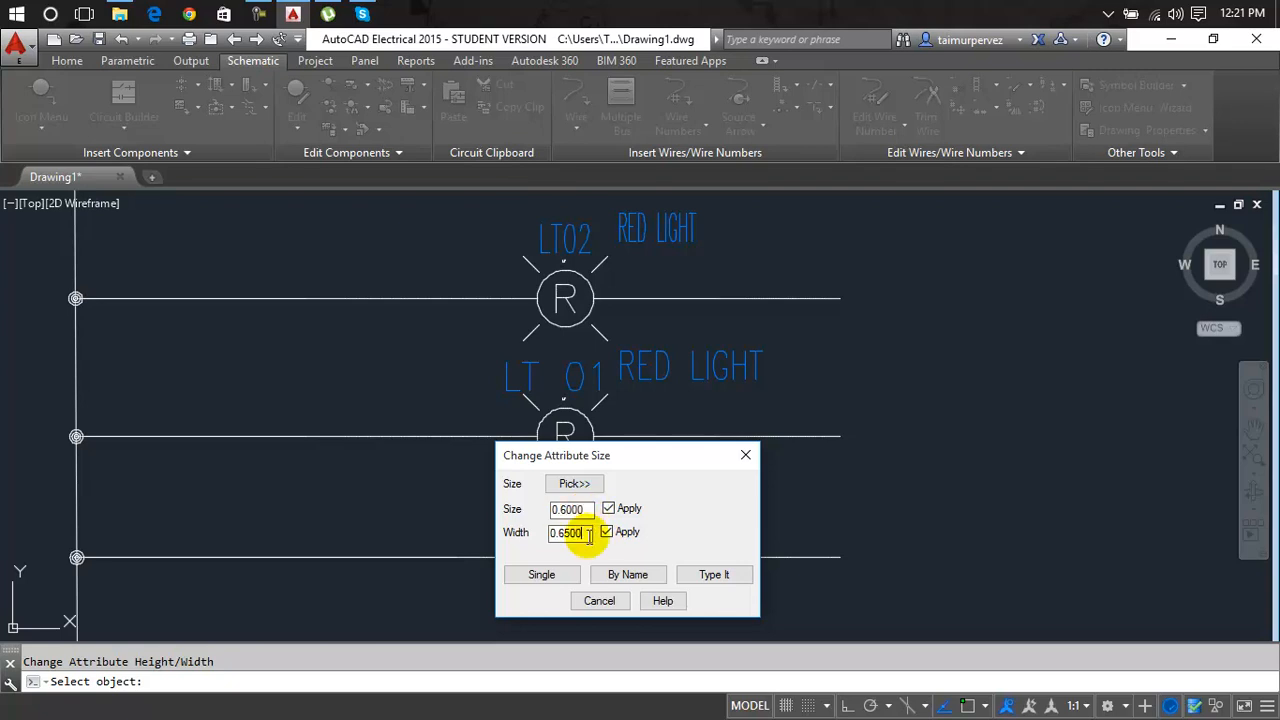
pyautogui.write('3')
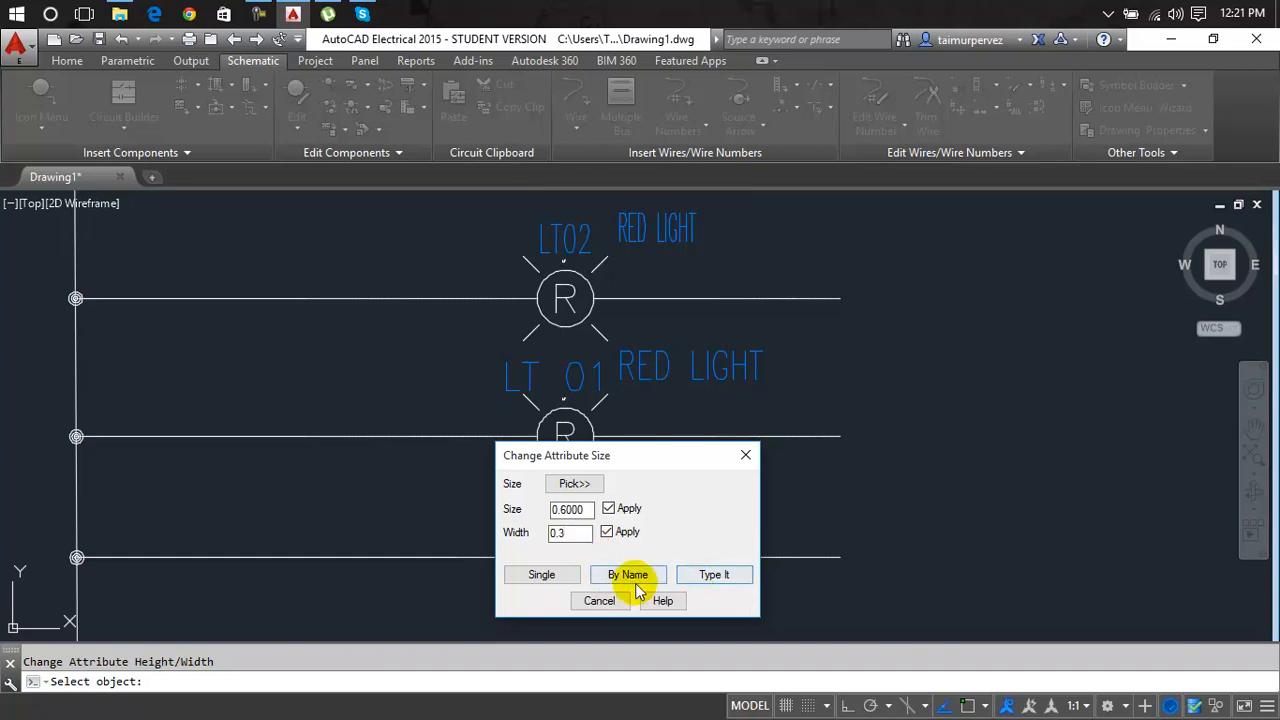
# Apply the 0.6 size and 0.3 width individually to the lower RED LIGHT text and the LT 01 tag
pyautogui.click(545, 576)
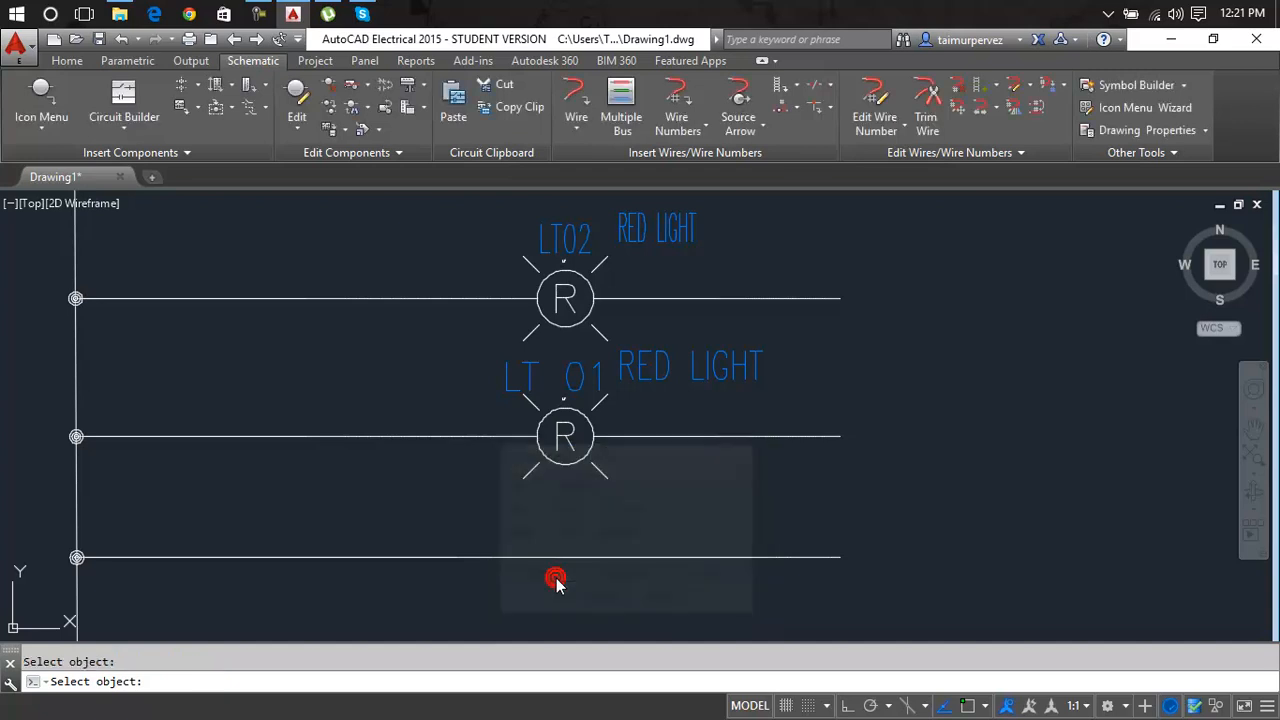
pyautogui.click(628, 374)
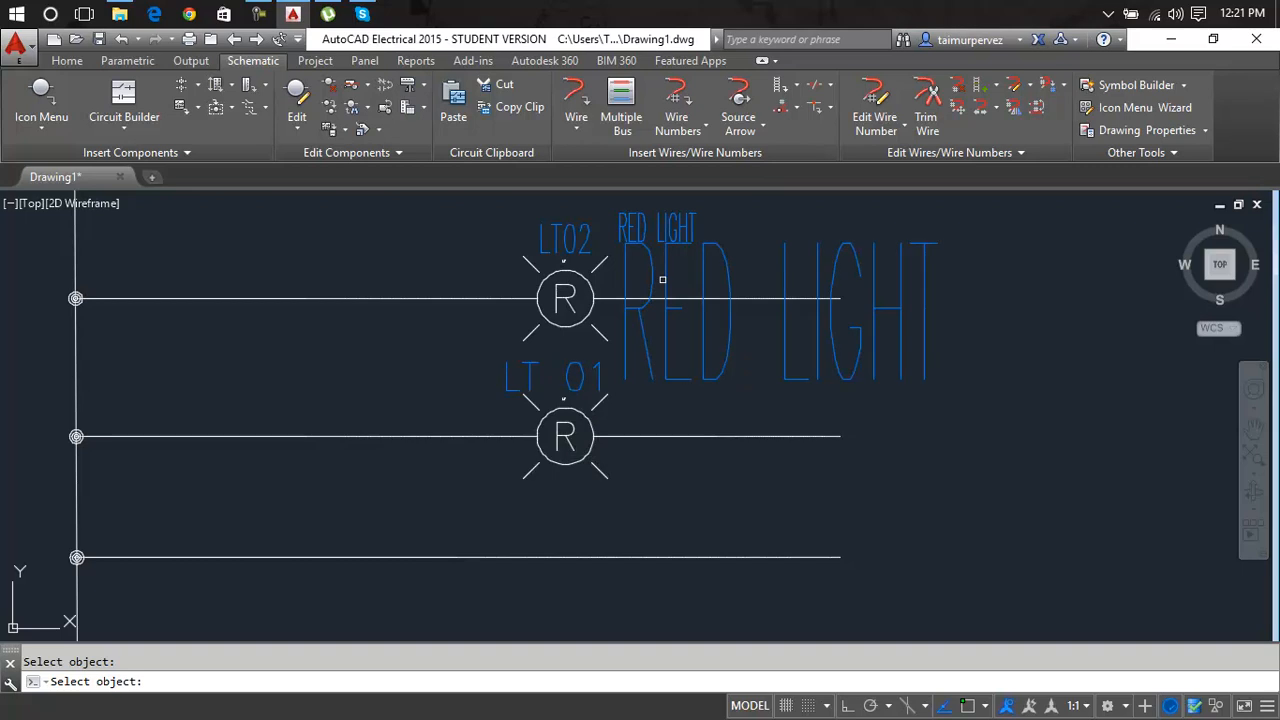
pyautogui.click(584, 373)
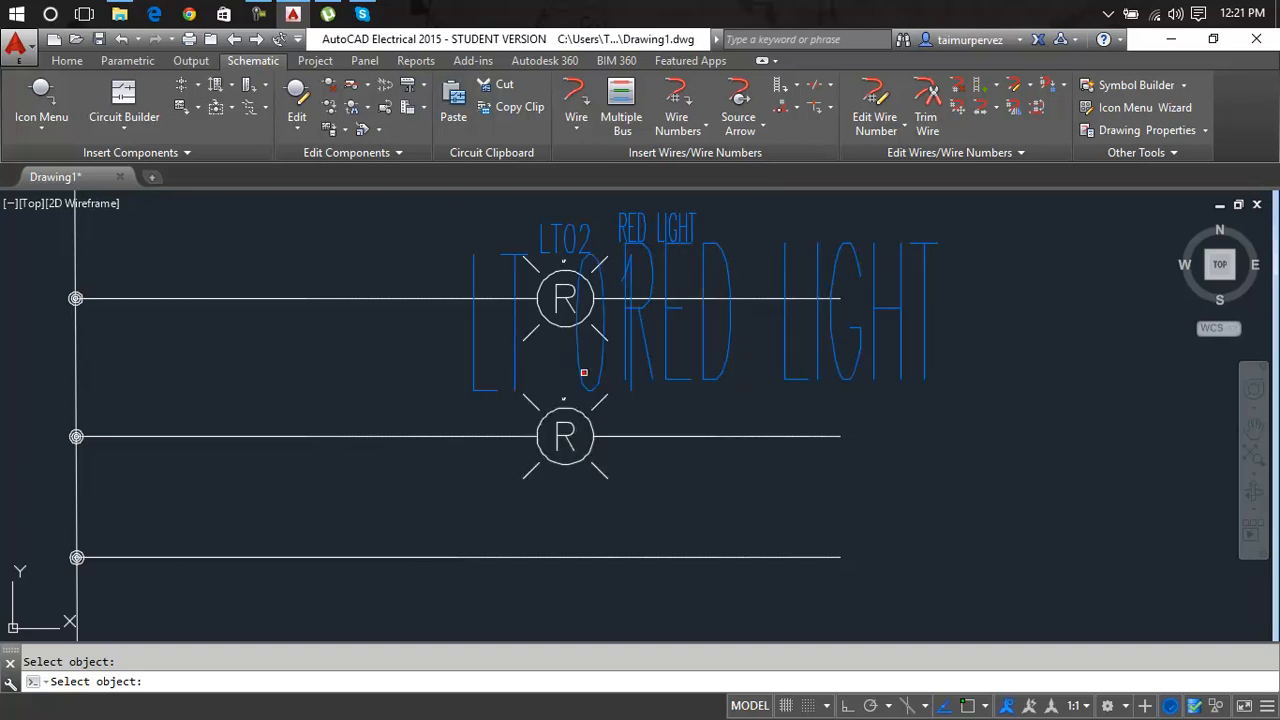
# Undo the size changes on the lower light's description and tag, and end the command
pyautogui.hotkey('ctrl', 'z')
pyautogui.hotkey('ctrl', 'z')
pyautogui.press('Escape')
# Restart Change Attribute Size, sample the LT 01 tag, and set the size to 0.06 and the width to 0.08
pyautogui.click(379, 131)
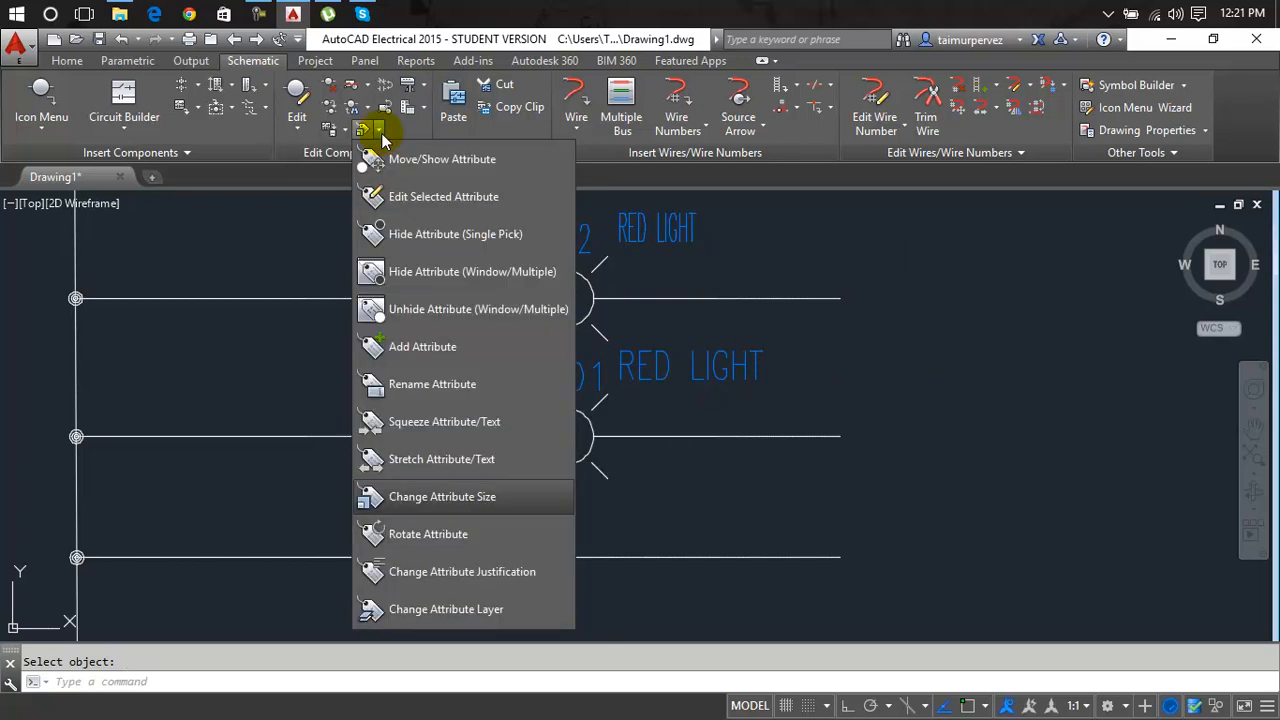
pyautogui.click(440, 496)
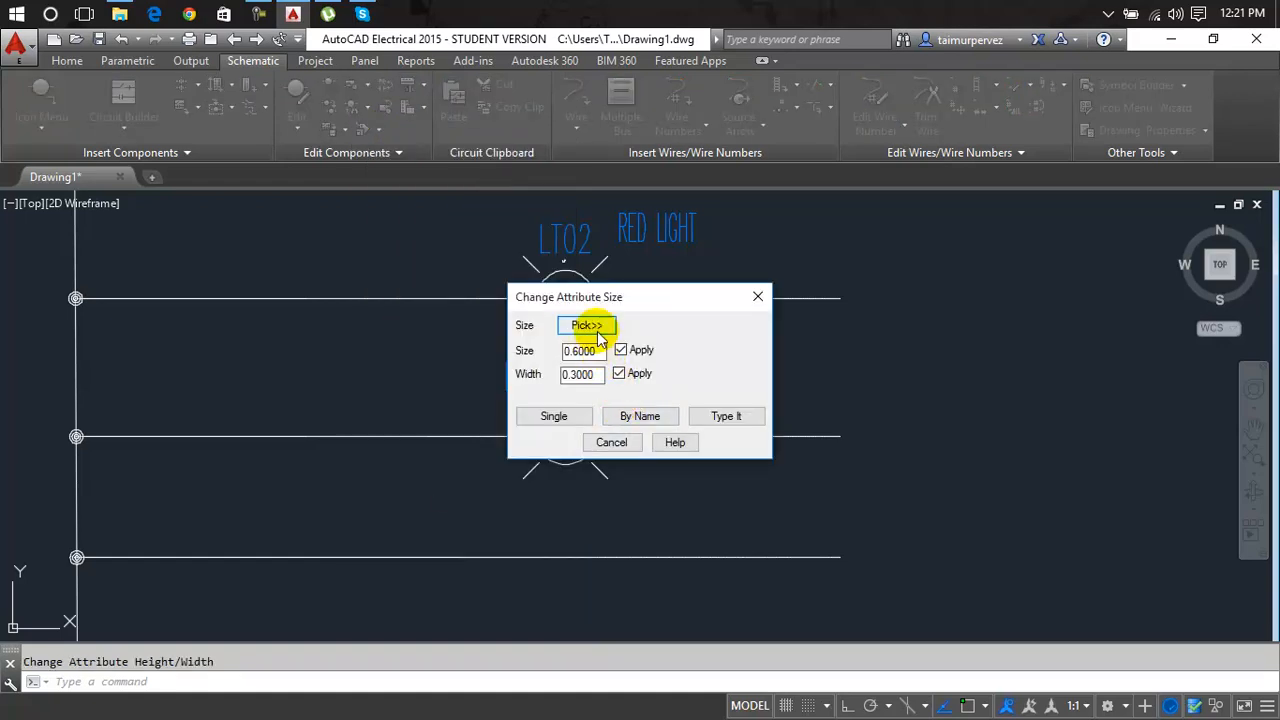
pyautogui.click(588, 325)
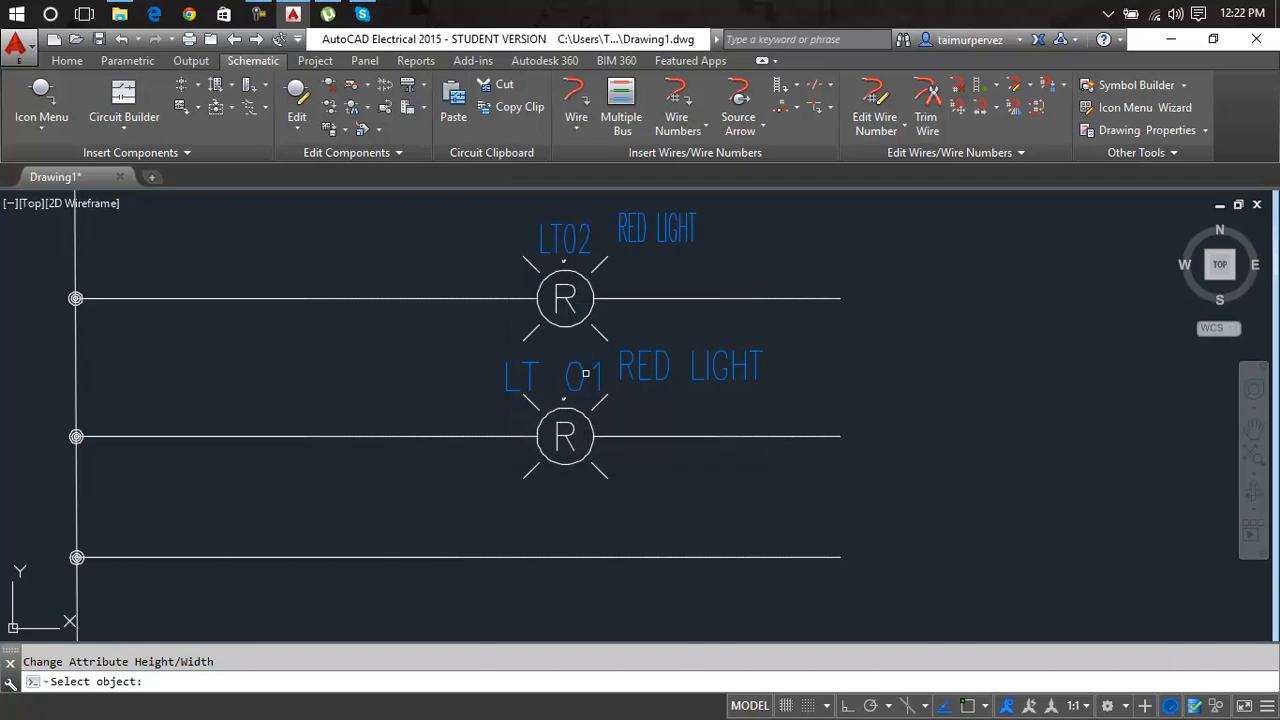
pyautogui.click(584, 380)
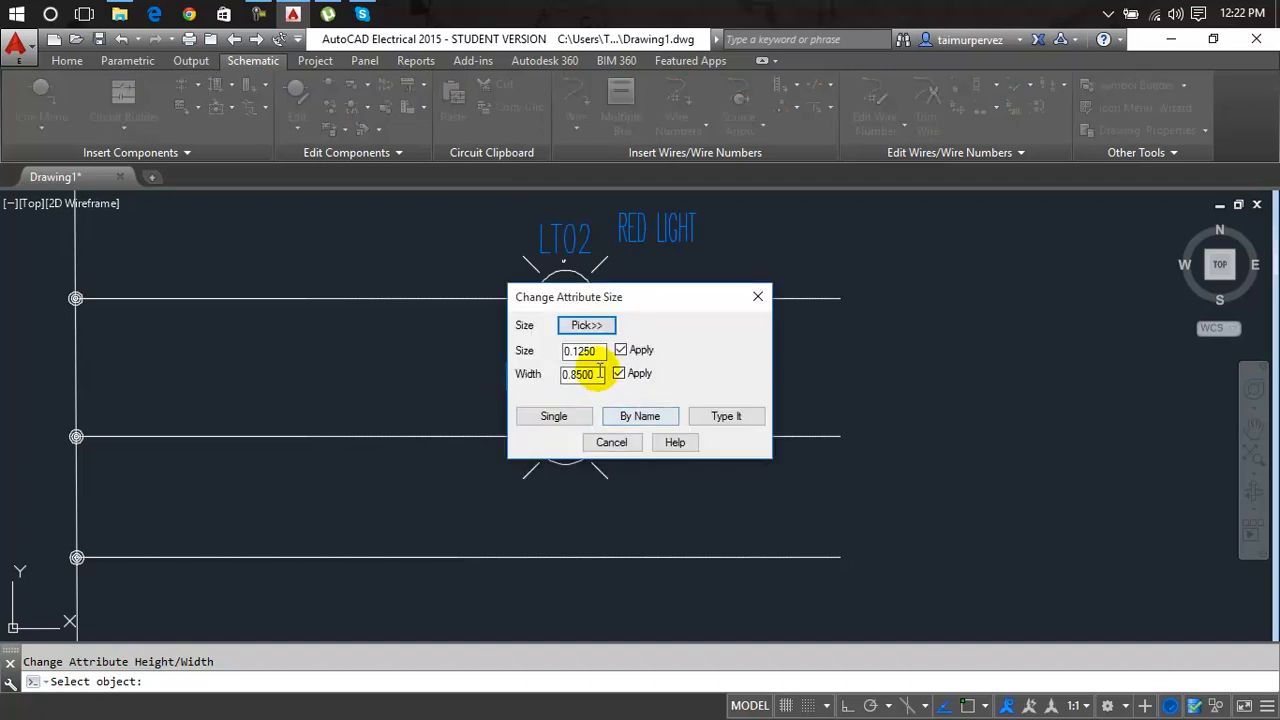
pyautogui.moveTo(601, 354); pyautogui.dragTo(533, 353)
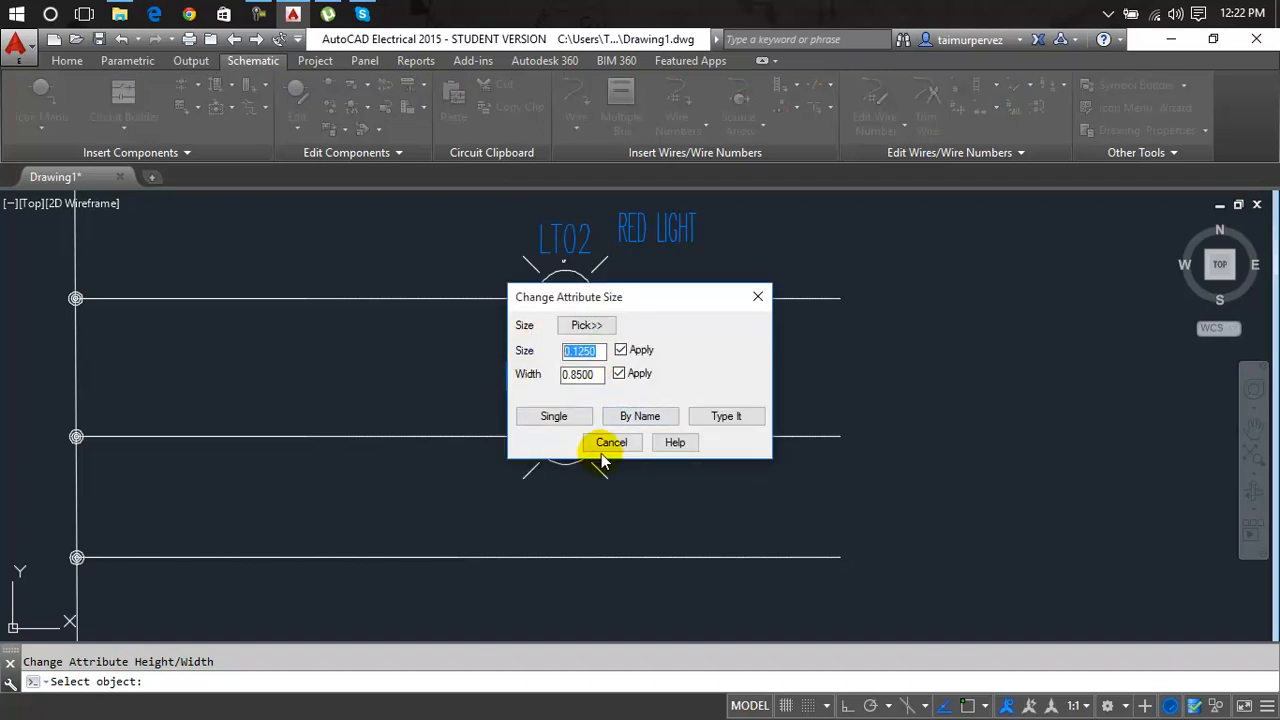
pyautogui.click(598, 352)
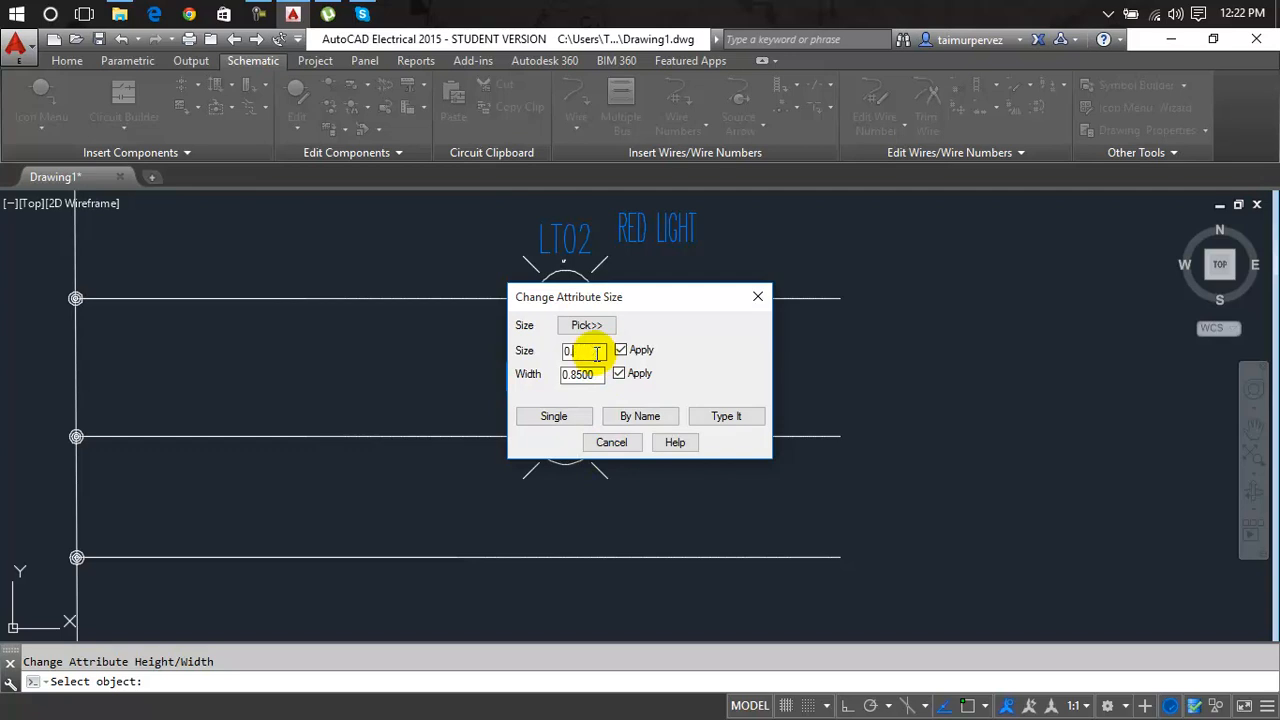
pyautogui.write('2')
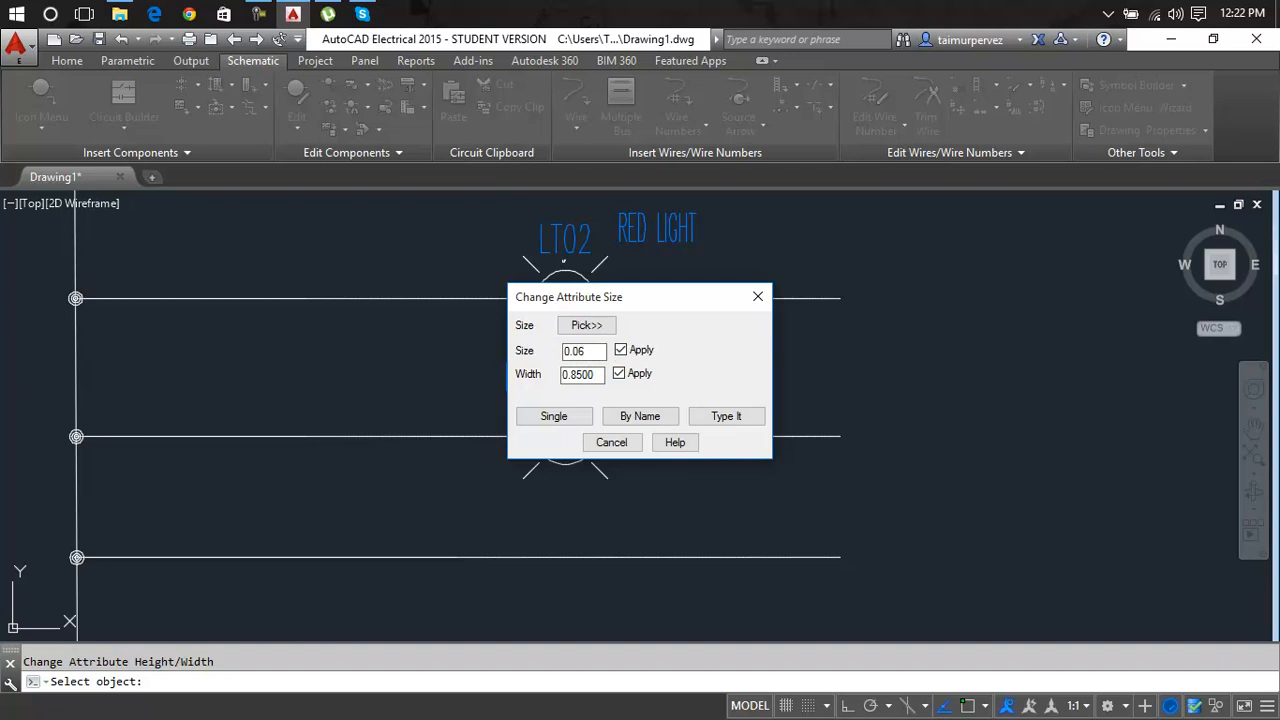
pyautogui.click(588, 374)
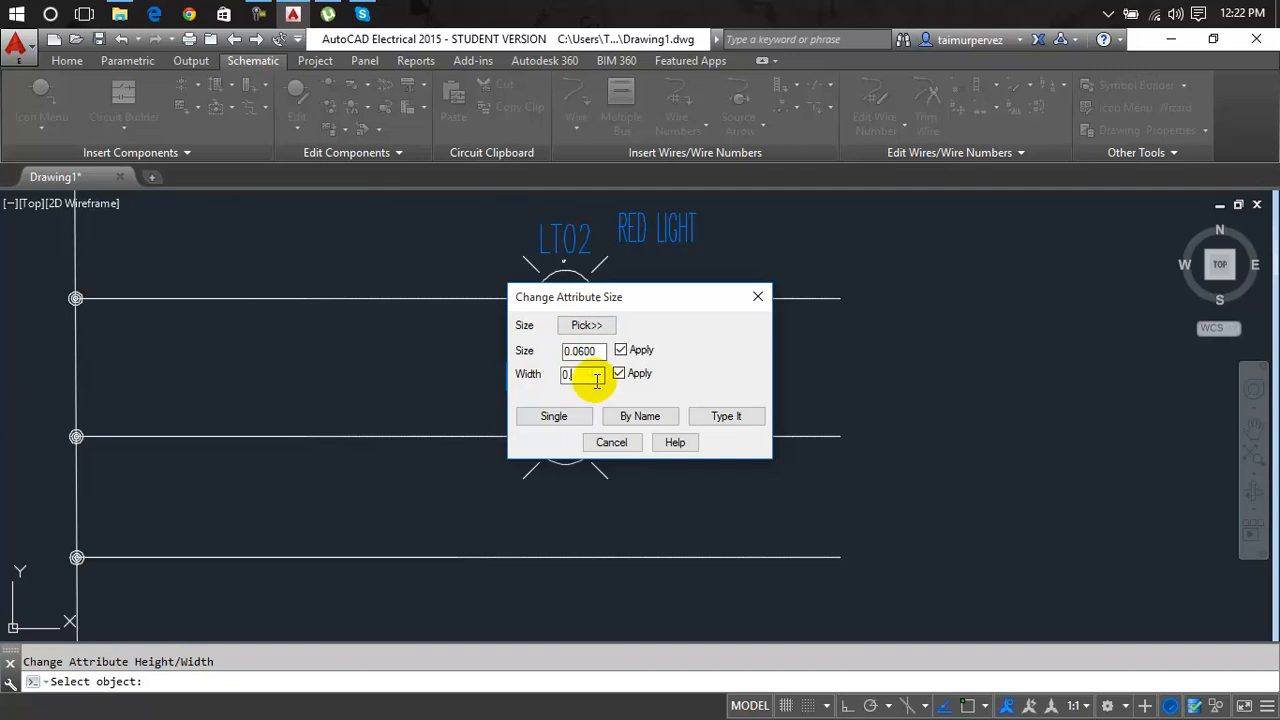
pyautogui.write('0.0800')
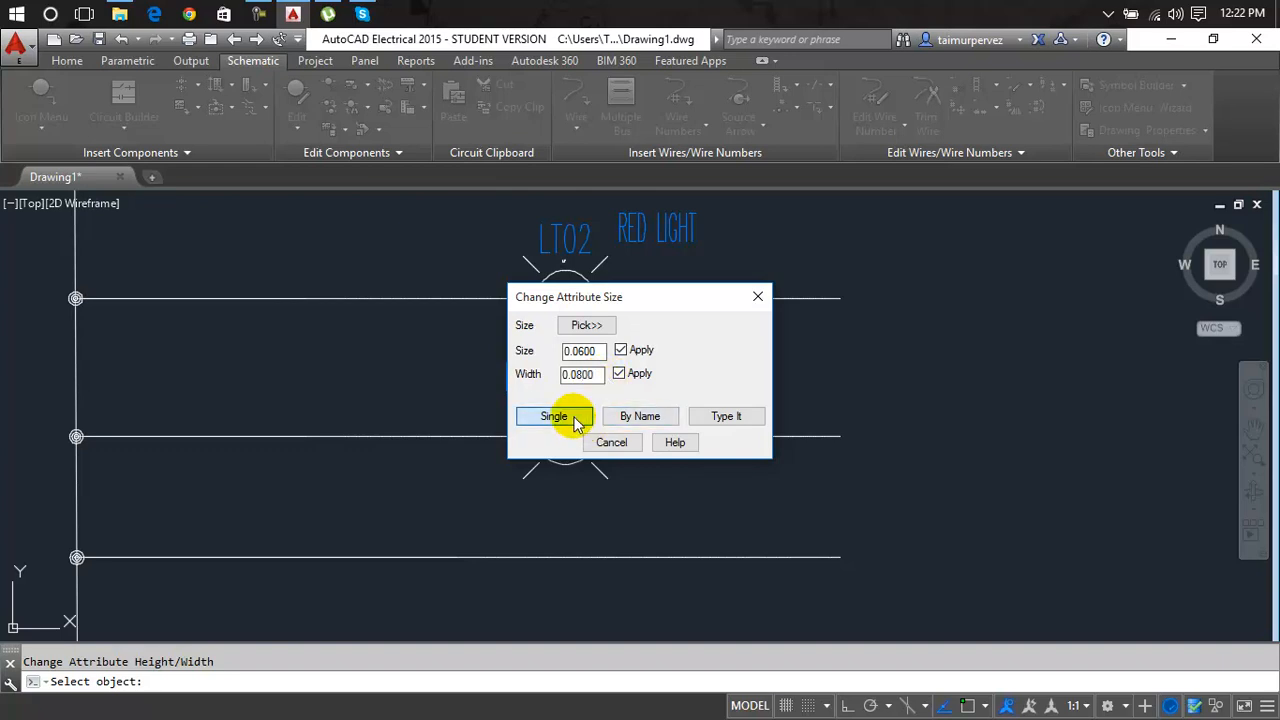
# Apply the 0.06 size and 0.08 width individually to the LT 01 tag and its RED LIGHT description
pyautogui.click(558, 416)
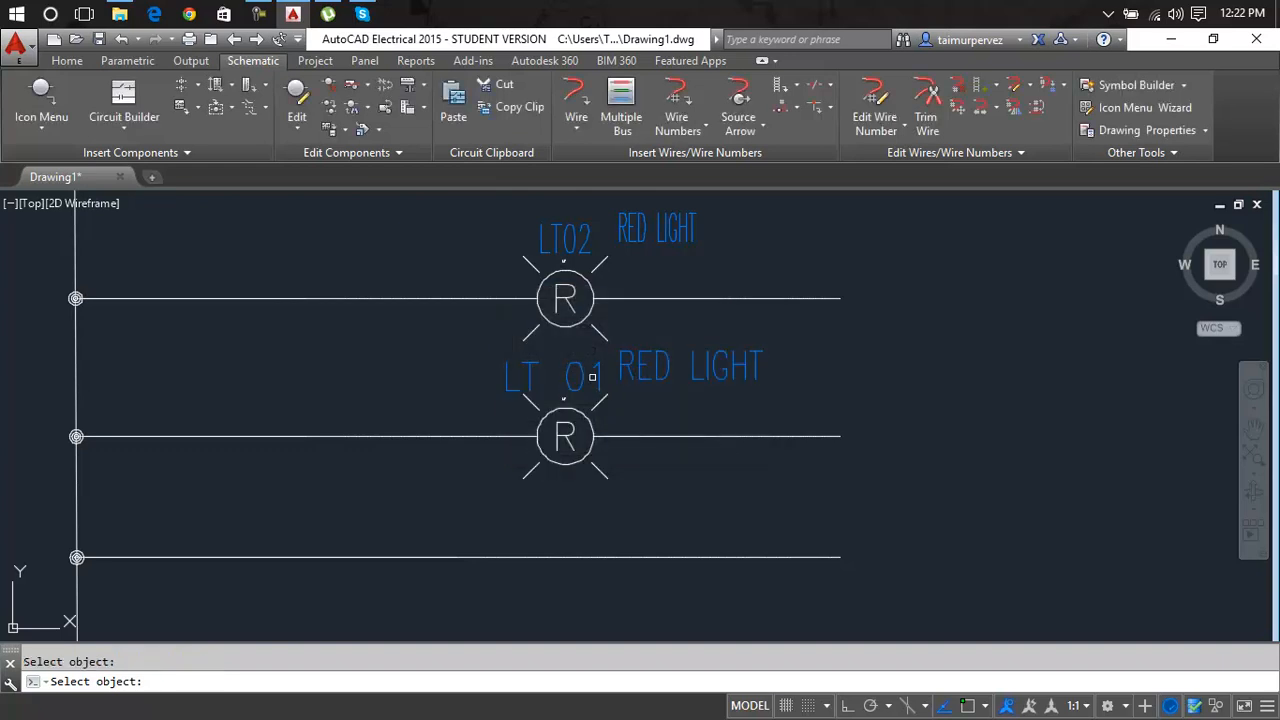
pyautogui.click(592, 377)
pyautogui.scroll(5, 552, 386)
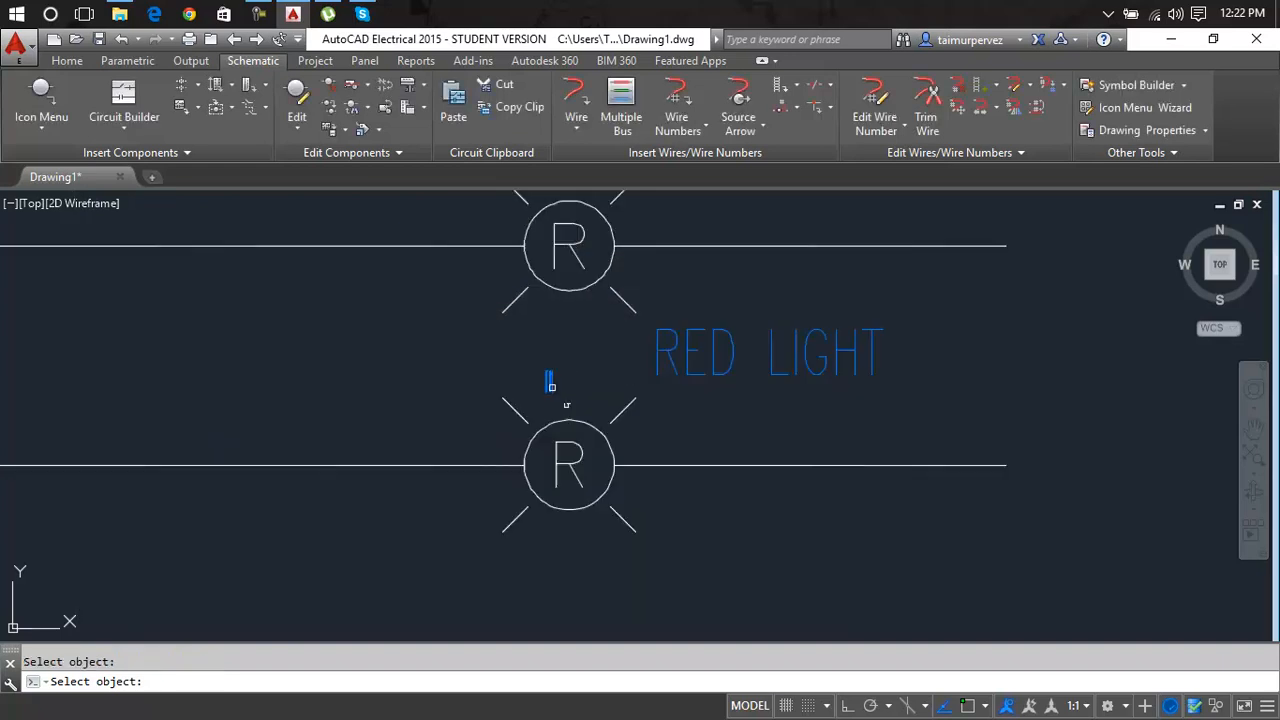
pyautogui.scroll(-3, 574, 428)
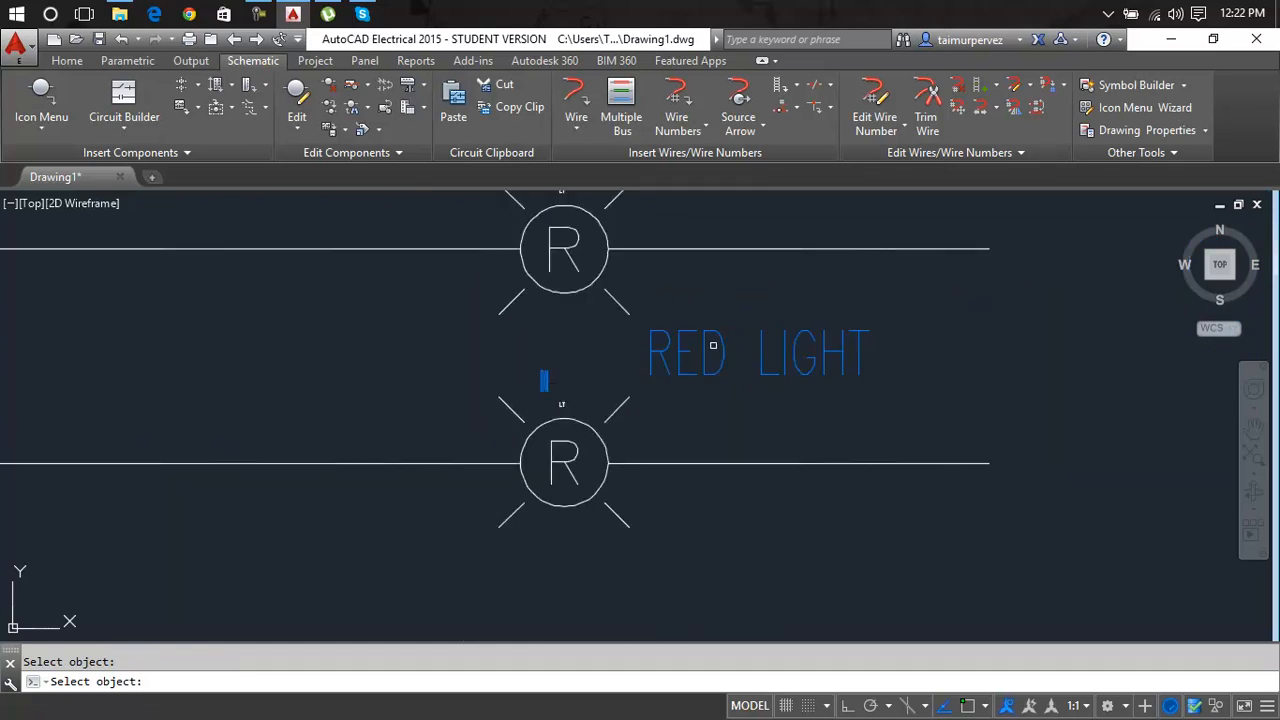
pyautogui.click(716, 337)
pyautogui.scroll(6, 637, 345)
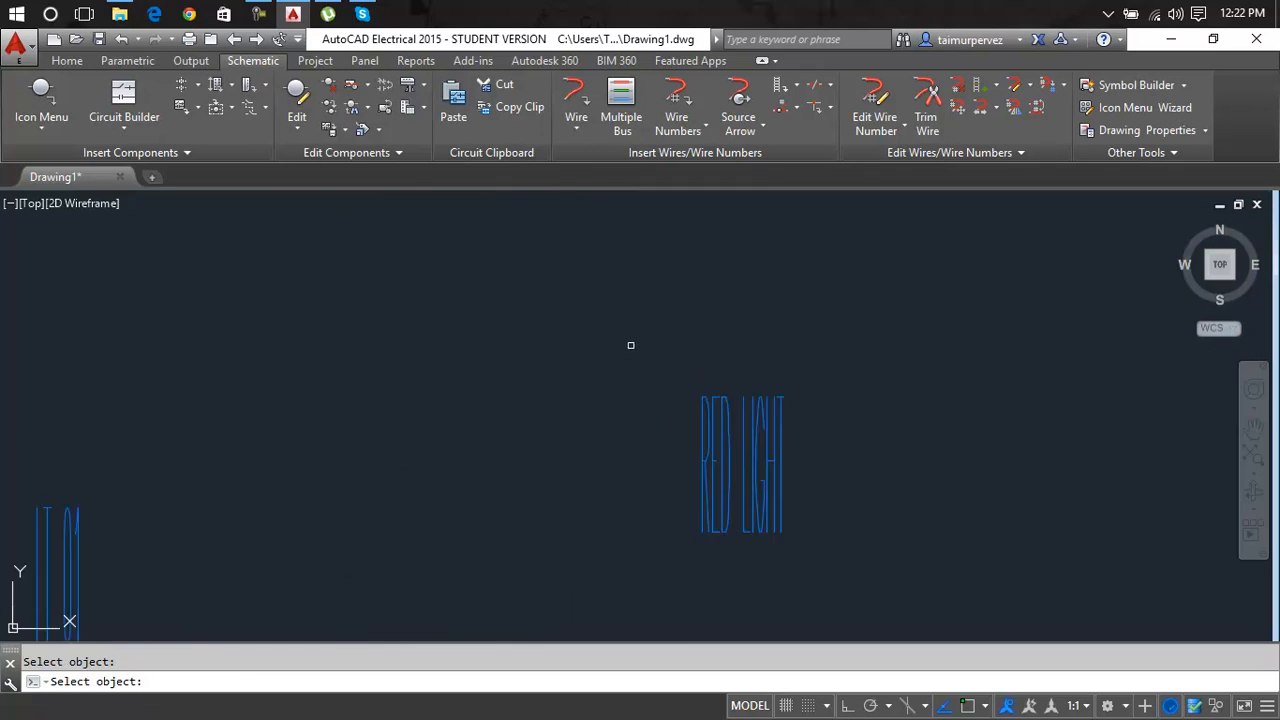
# Undo the shrinking of the LT 01 tag and RED LIGHT description, and end the size command
pyautogui.scroll(-5, 630, 345)
pyautogui.hotkey('ctrl', 'z')
pyautogui.hotkey('ctrl', 'z')
pyautogui.hotkey('ctrl', 'z')
pyautogui.hotkey('ctrl', 'z')
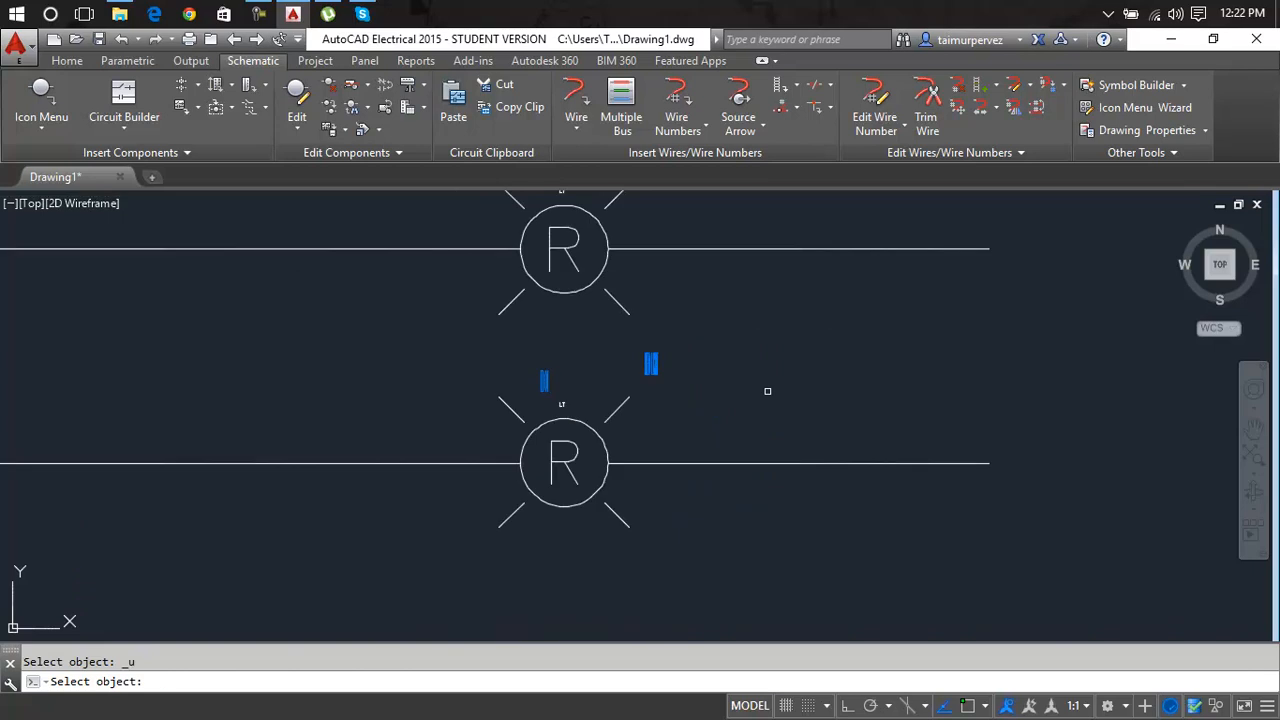
pyautogui.press('Escape')
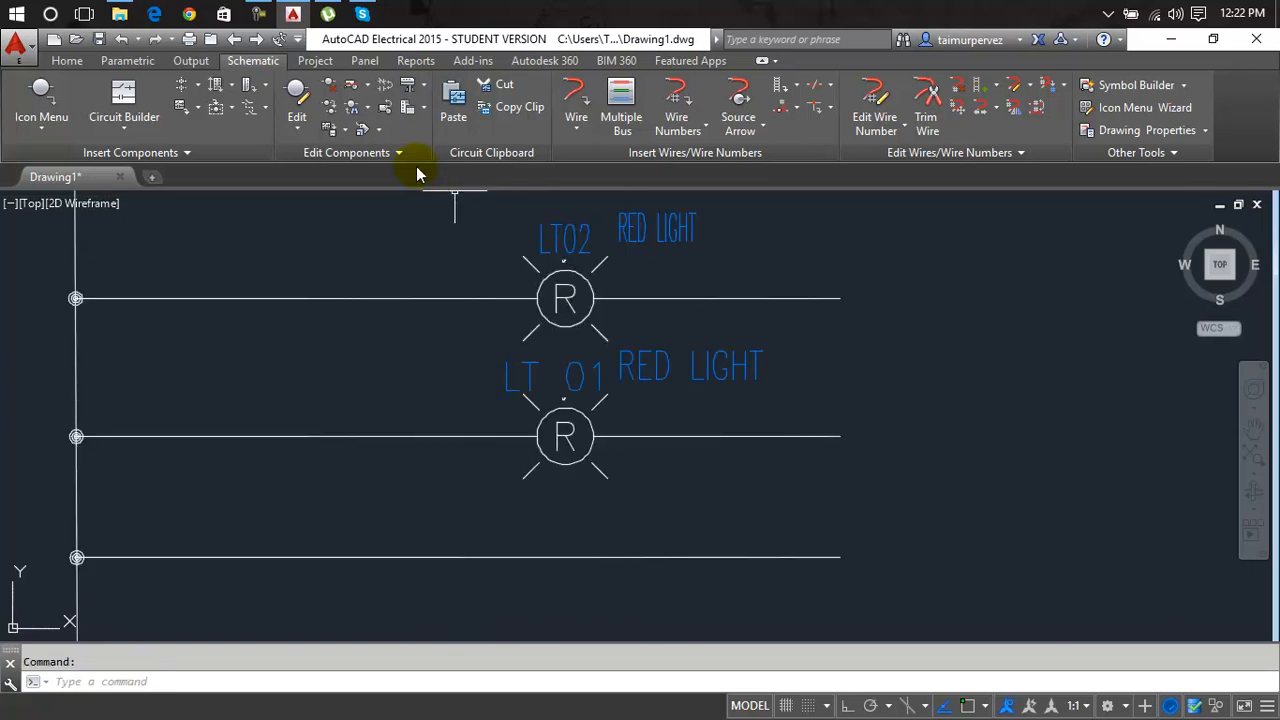
# Rotate the lower light's RED LIGHT description through a full turn in 90-degree increments, and end the Rotate Attribute command
pyautogui.click(372, 128)
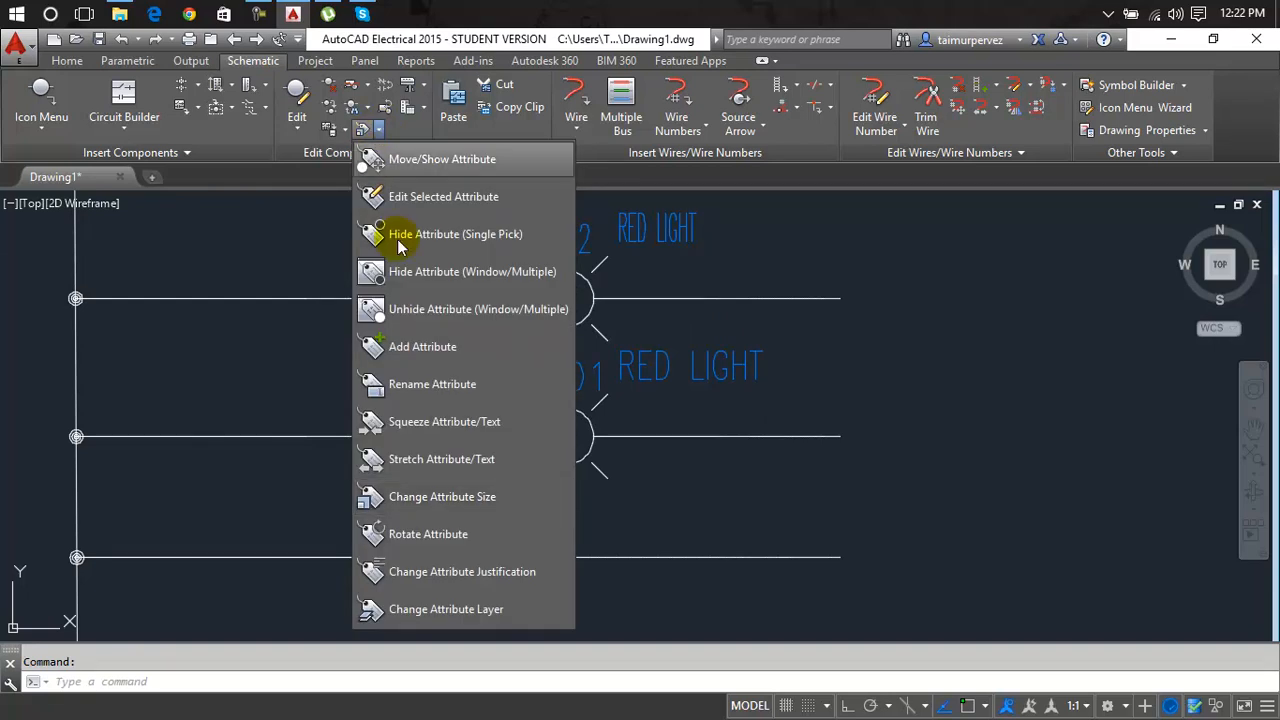
pyautogui.click(426, 534)
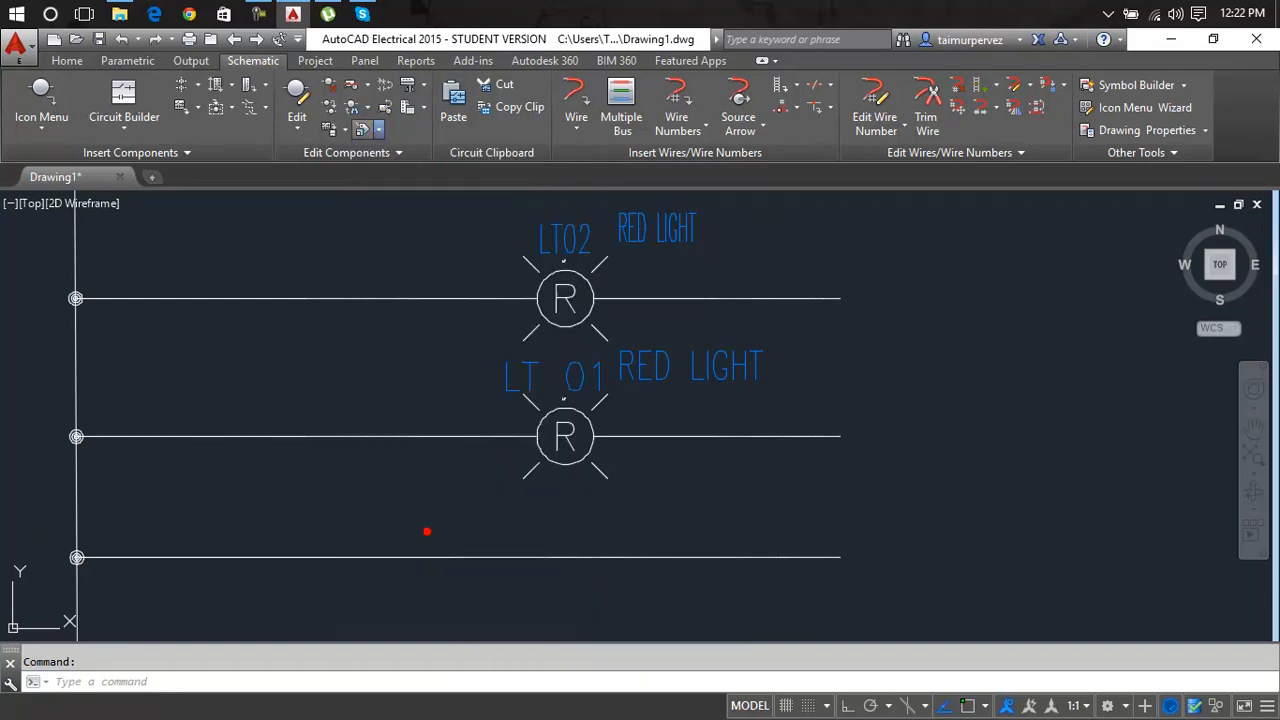
pyautogui.click(708, 381)
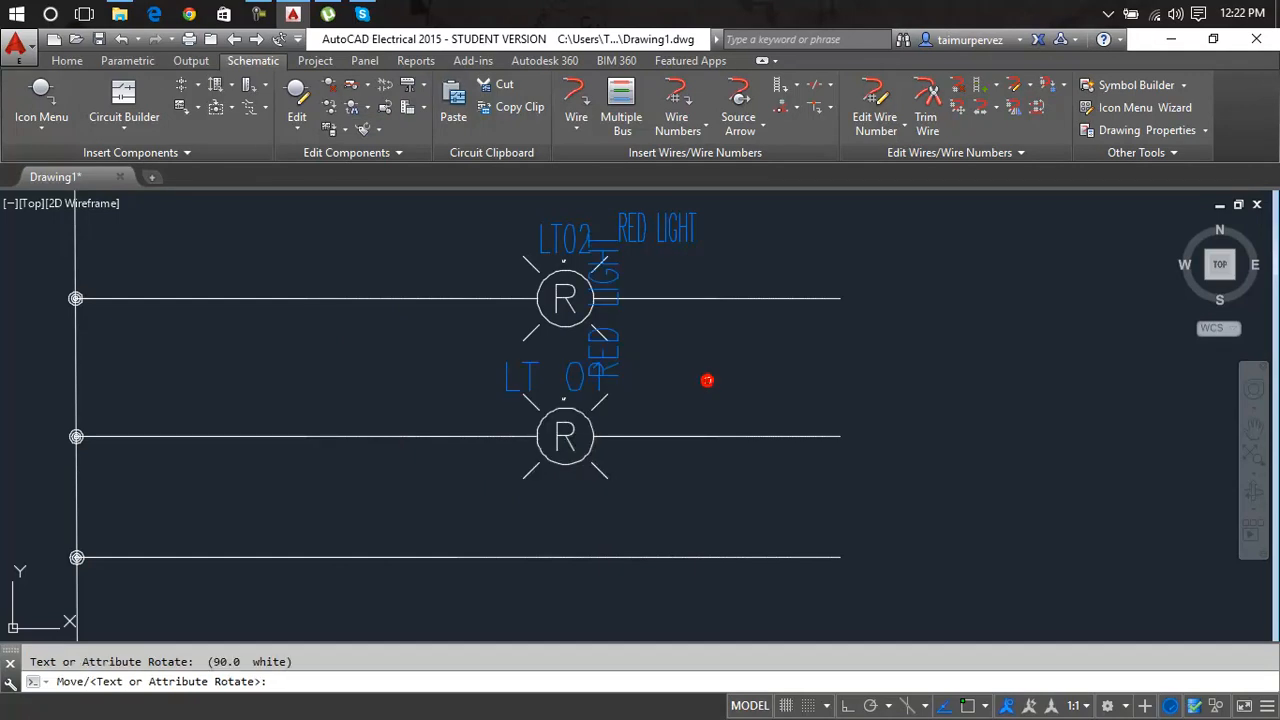
pyautogui.click(619, 373)
pyautogui.click(615, 383)
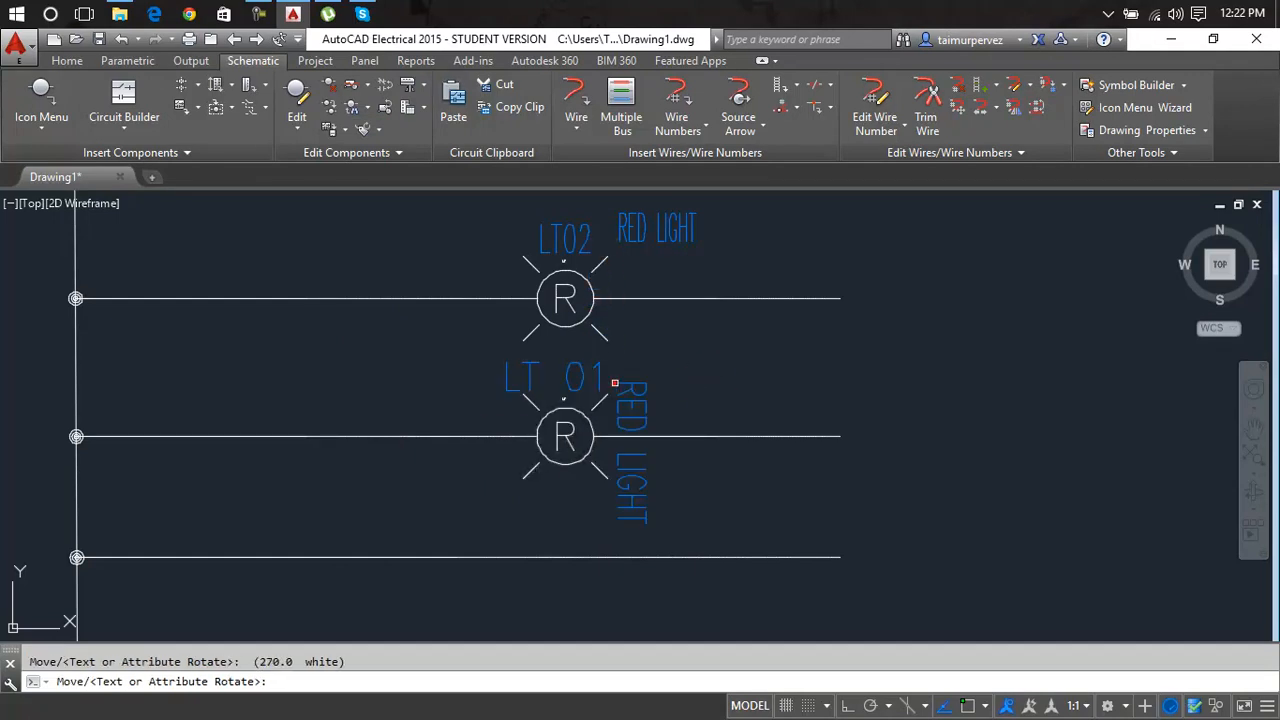
pyautogui.click(615, 383)
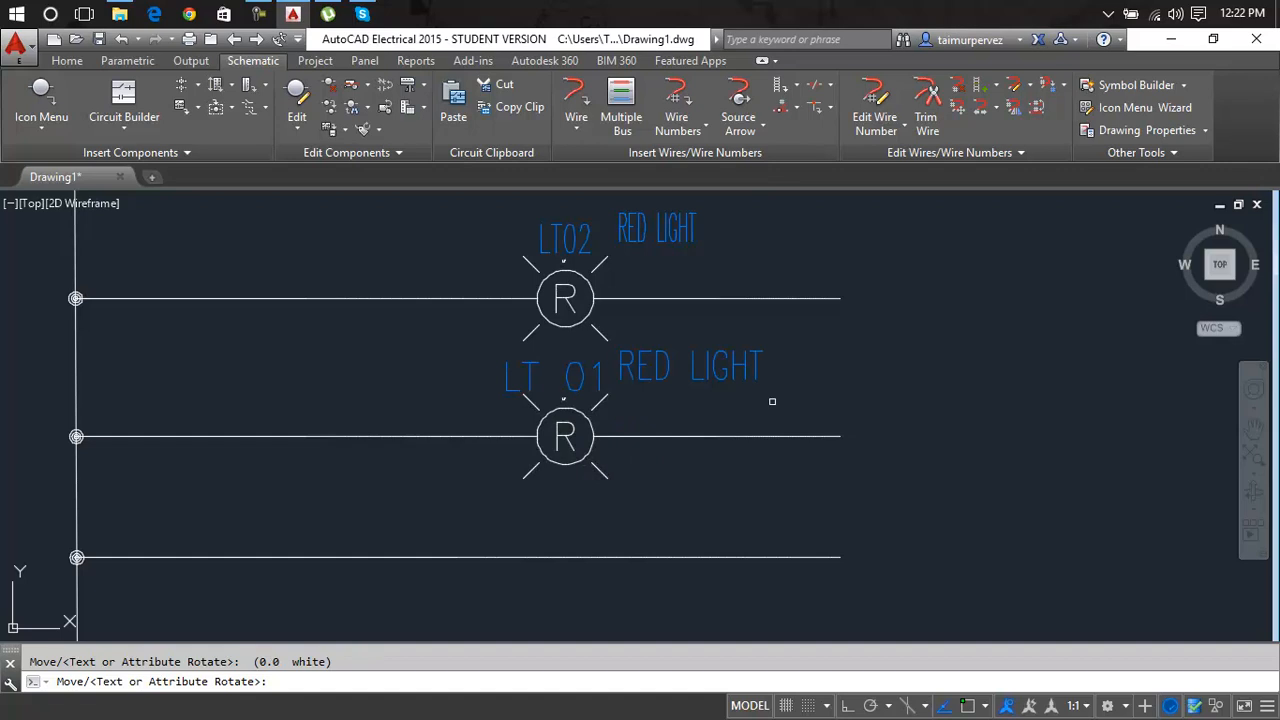
pyautogui.press('Return')
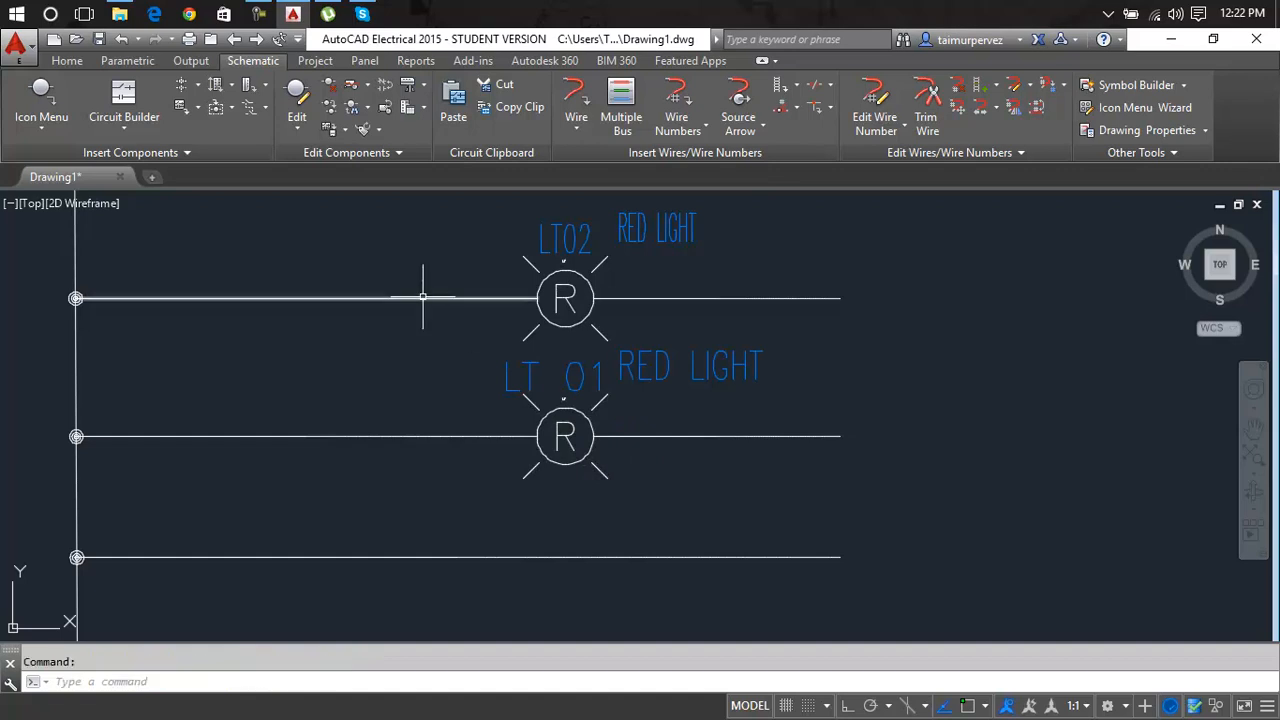
# Change the justification of the push button's ON/OFF BUTTON description to Bottom Center, and end the command
pyautogui.click(378, 130)
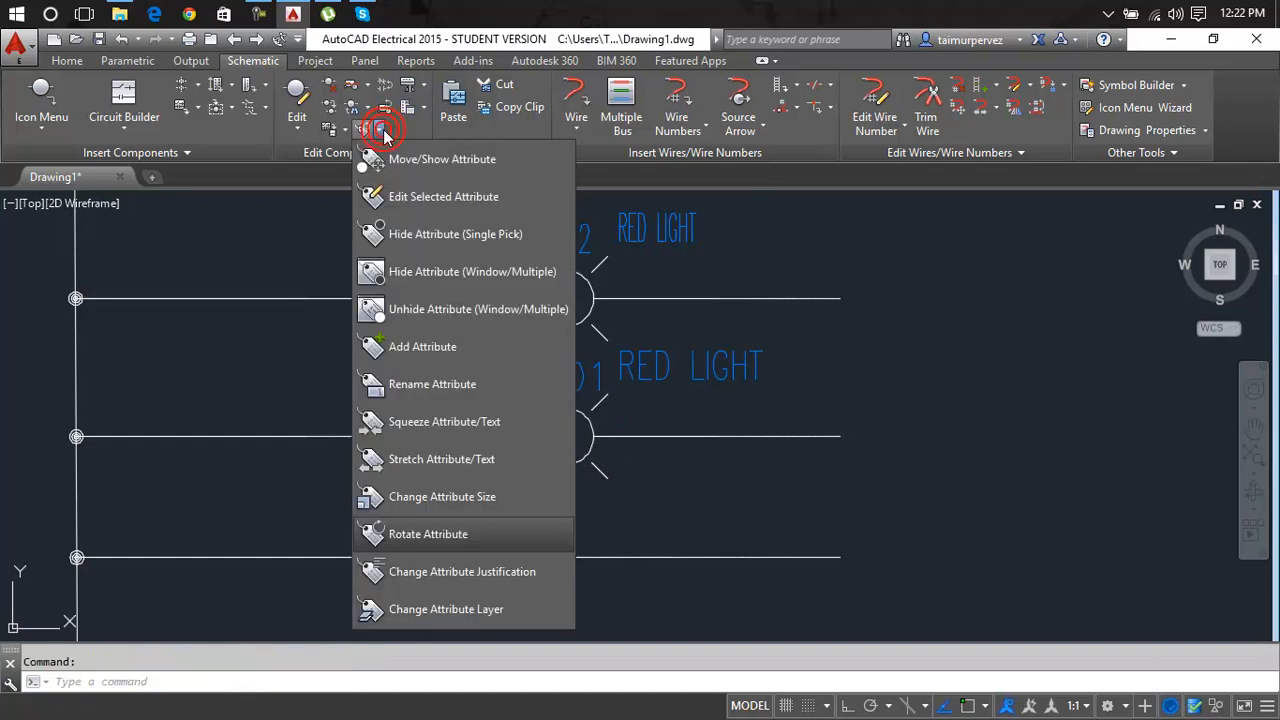
pyautogui.click(490, 574)
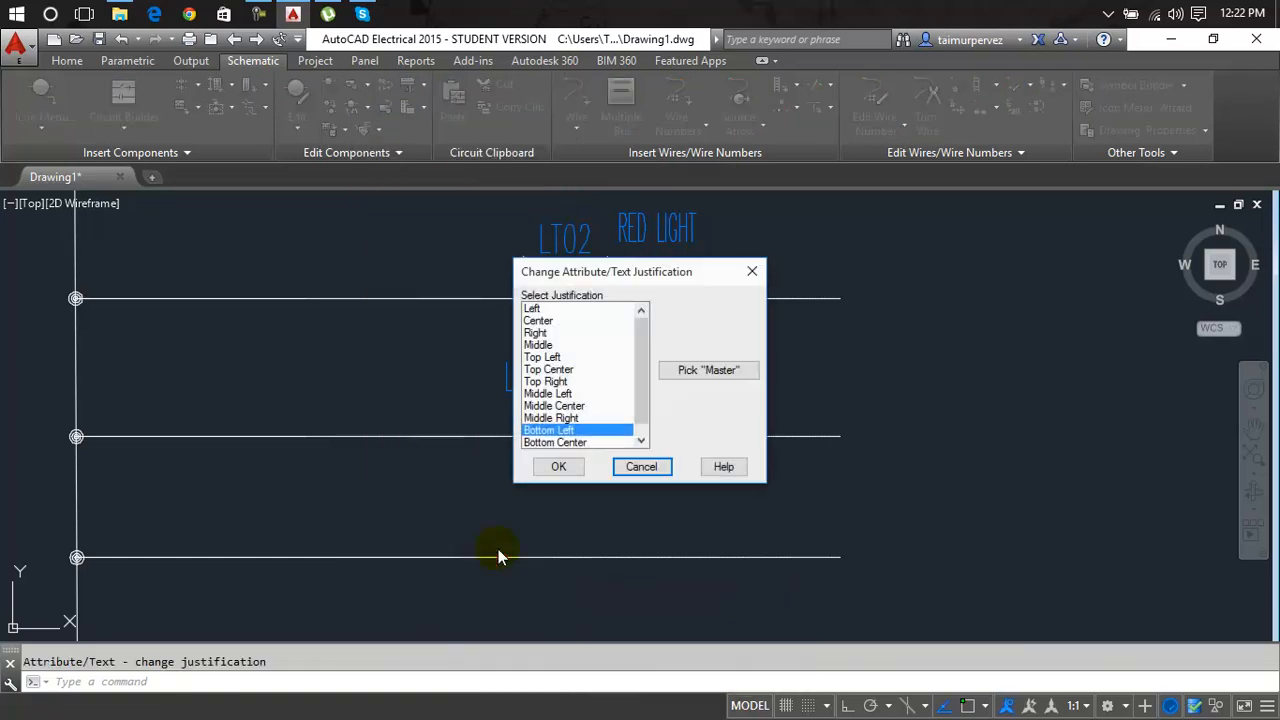
pyautogui.click(565, 442)
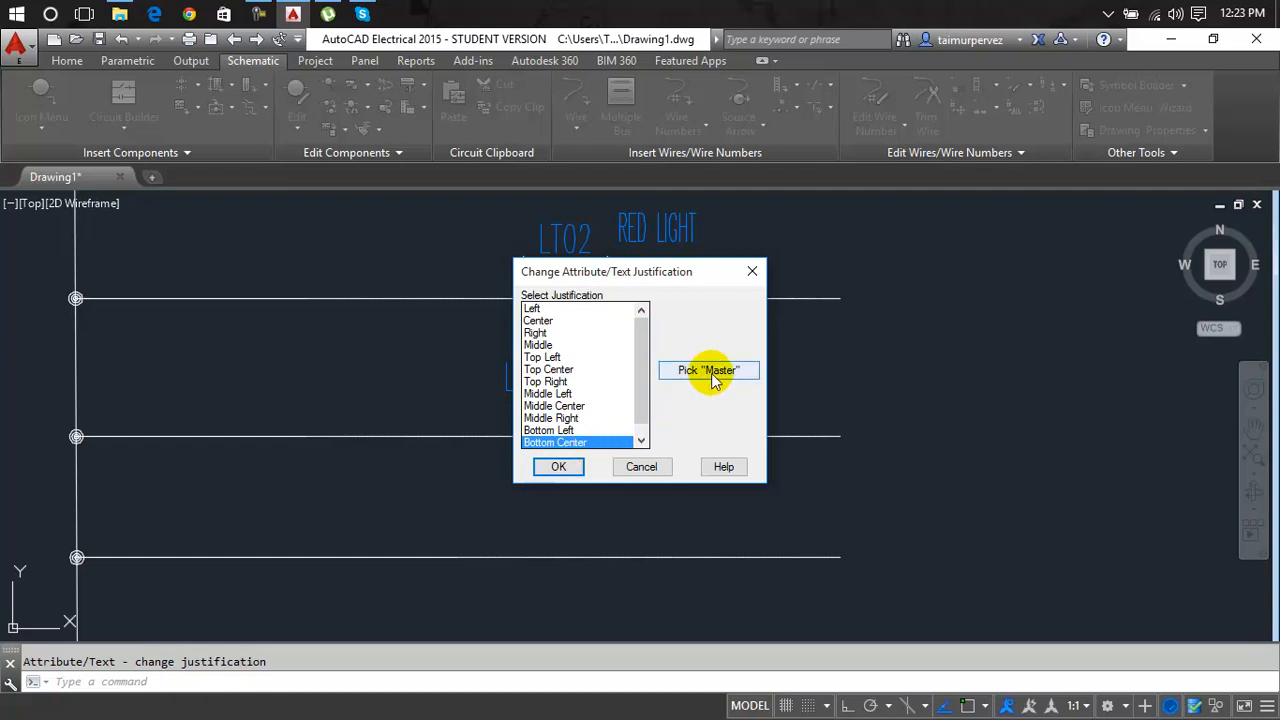
pyautogui.click(560, 467)
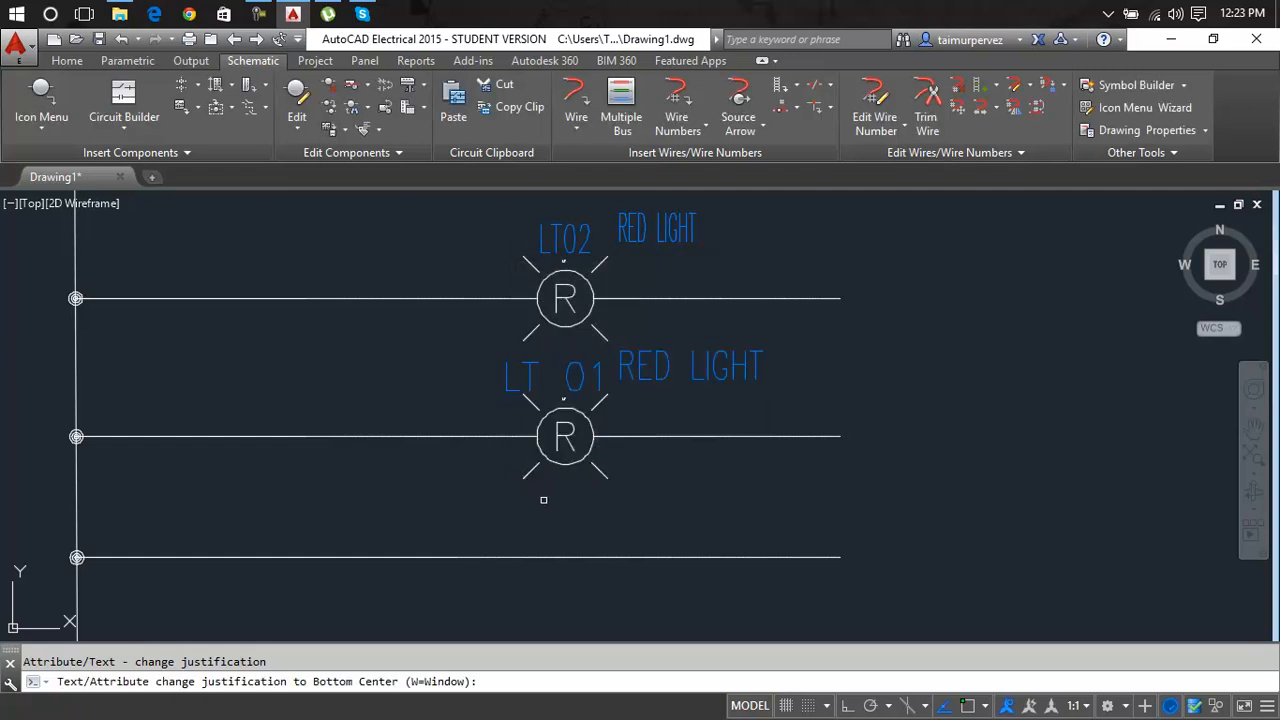
pyautogui.scroll(-5, 540, 440)
pyautogui.moveTo(538, 476)
pyautogui.mouseDown(button='middle')
pyautogui.moveTo(556, 416)
pyautogui.moveTo(556, 330)
pyautogui.mouseUp(button='middle')
pyautogui.scroll(4, 543, 414)
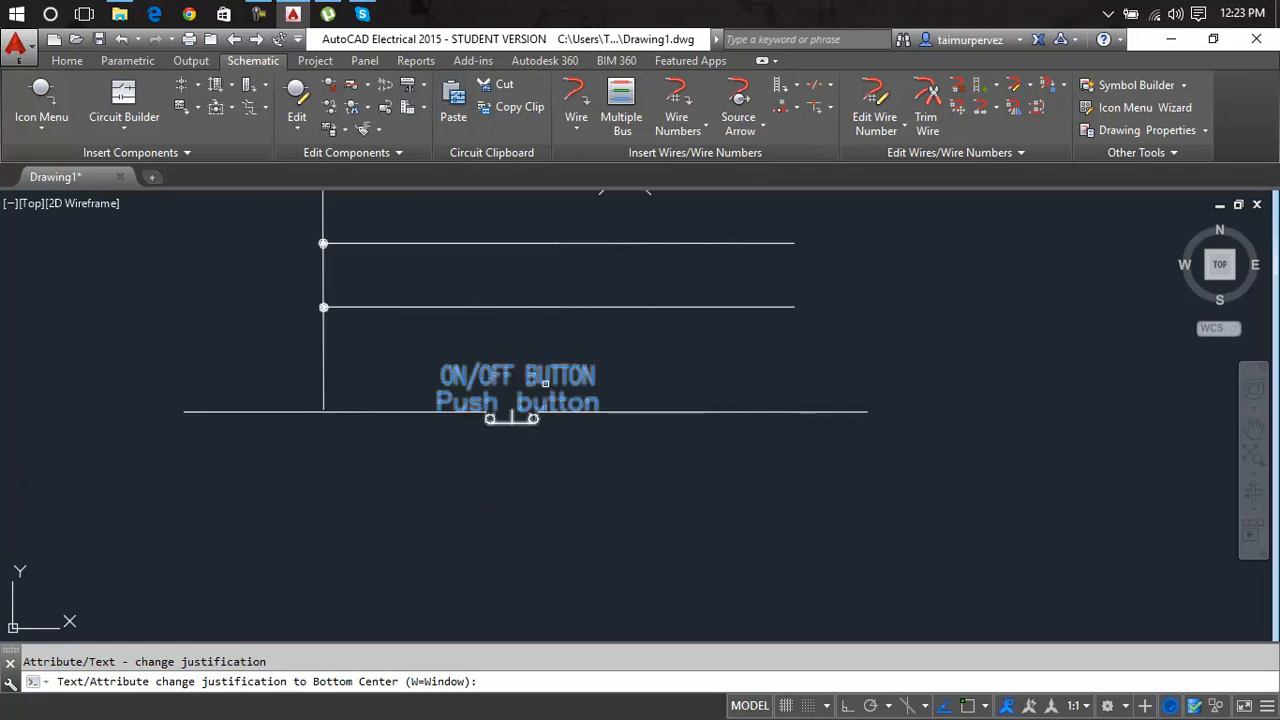
pyautogui.click(545, 383)
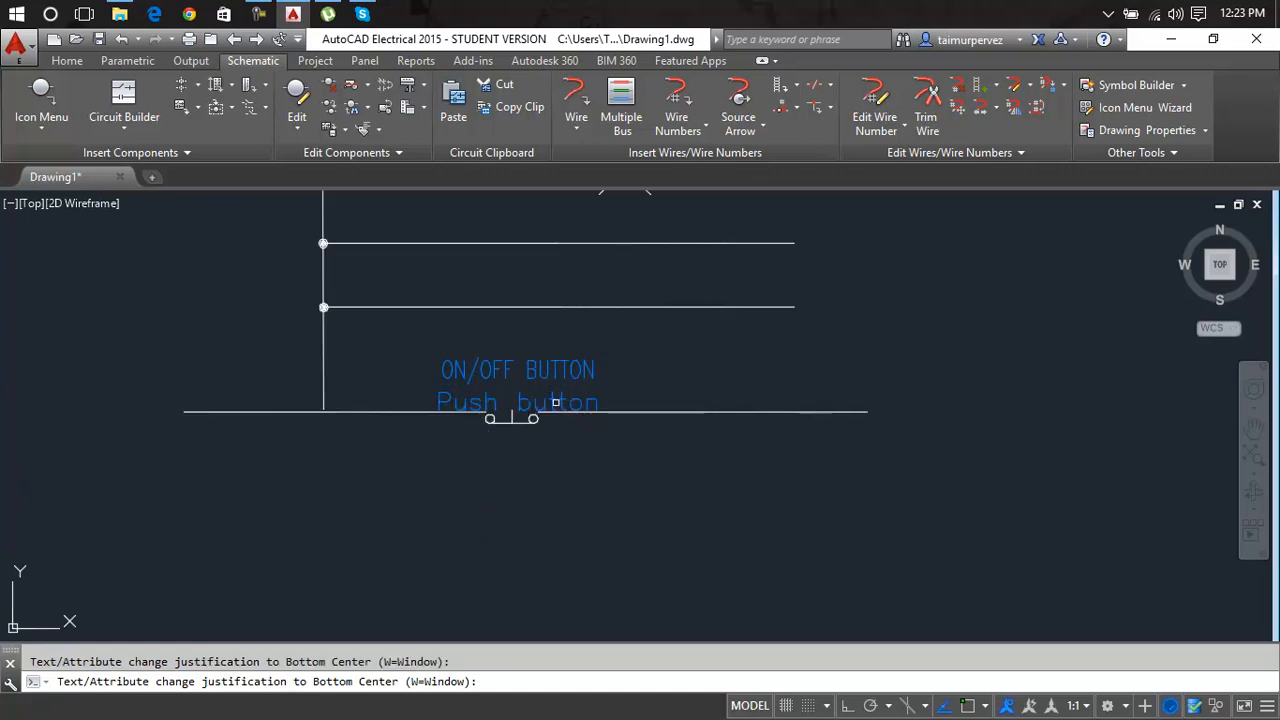
pyautogui.scroll(3, 556, 402)
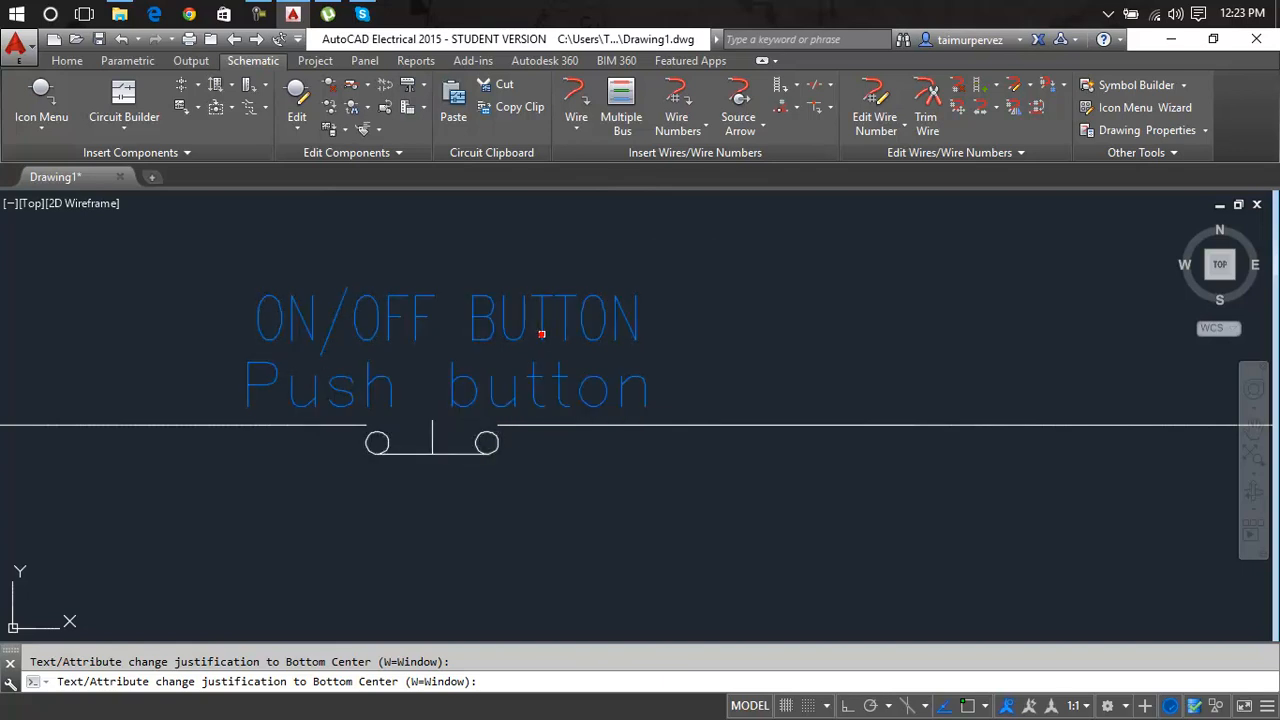
pyautogui.press('Return')
# Restart the justification command and apply Bottom Center to both the Push button tag and the ON/OFF BUTTON description
pyautogui.press('Return')
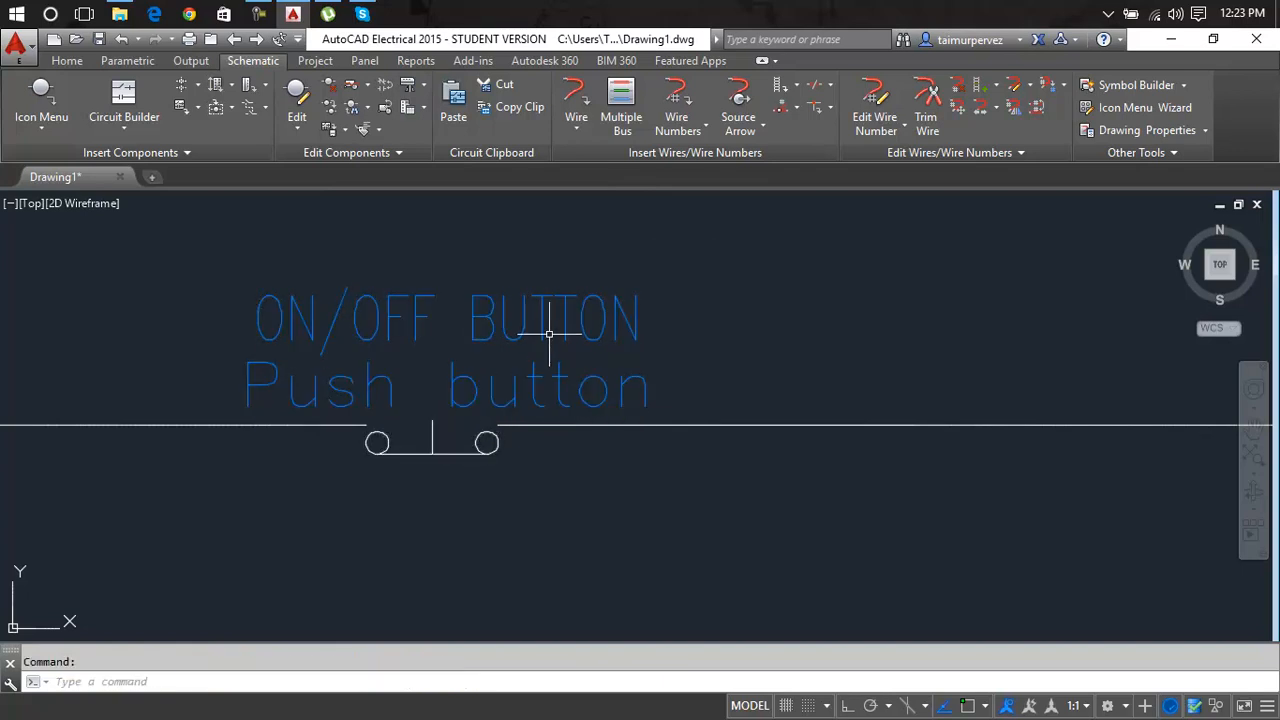
pyautogui.click(550, 418)
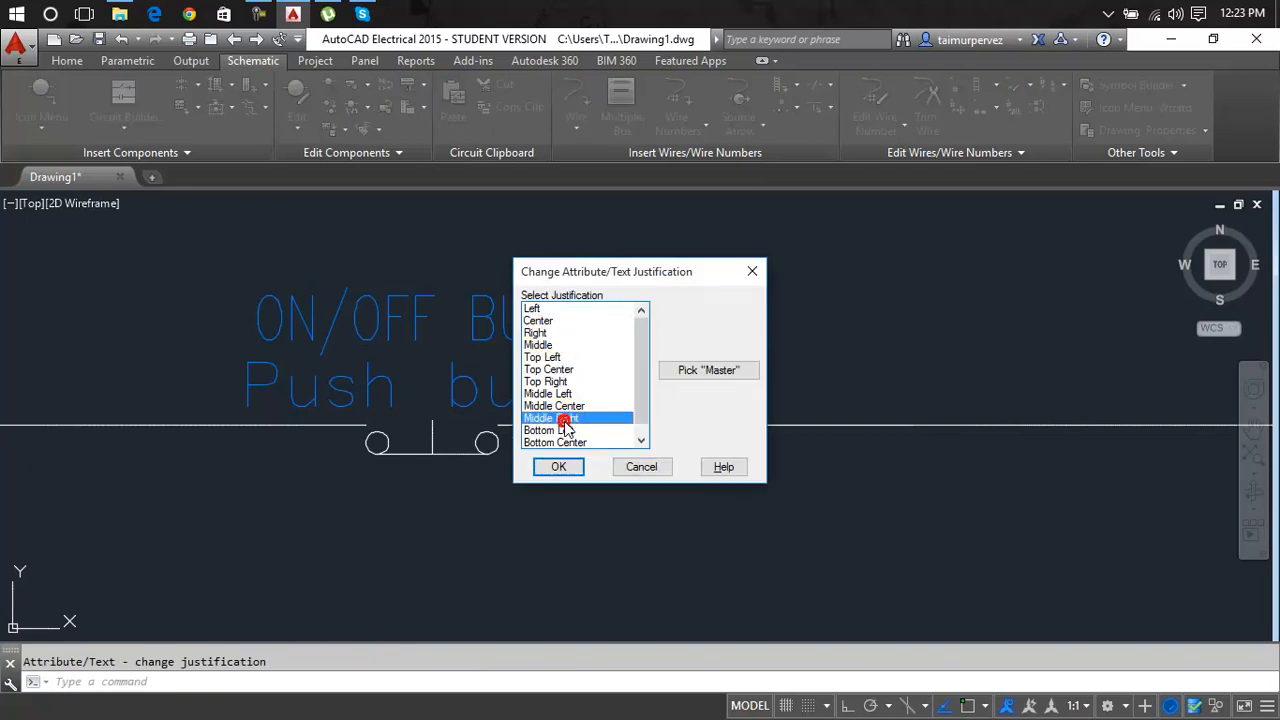
pyautogui.click(558, 442)
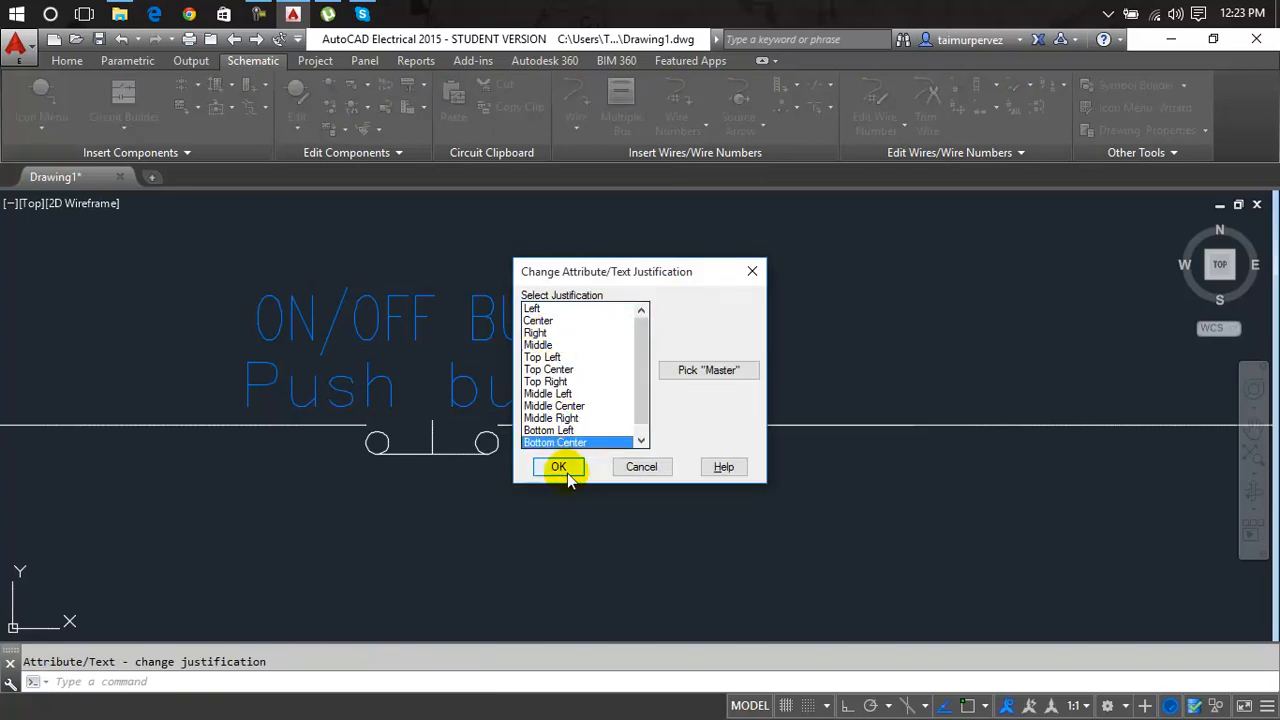
pyautogui.click(562, 467)
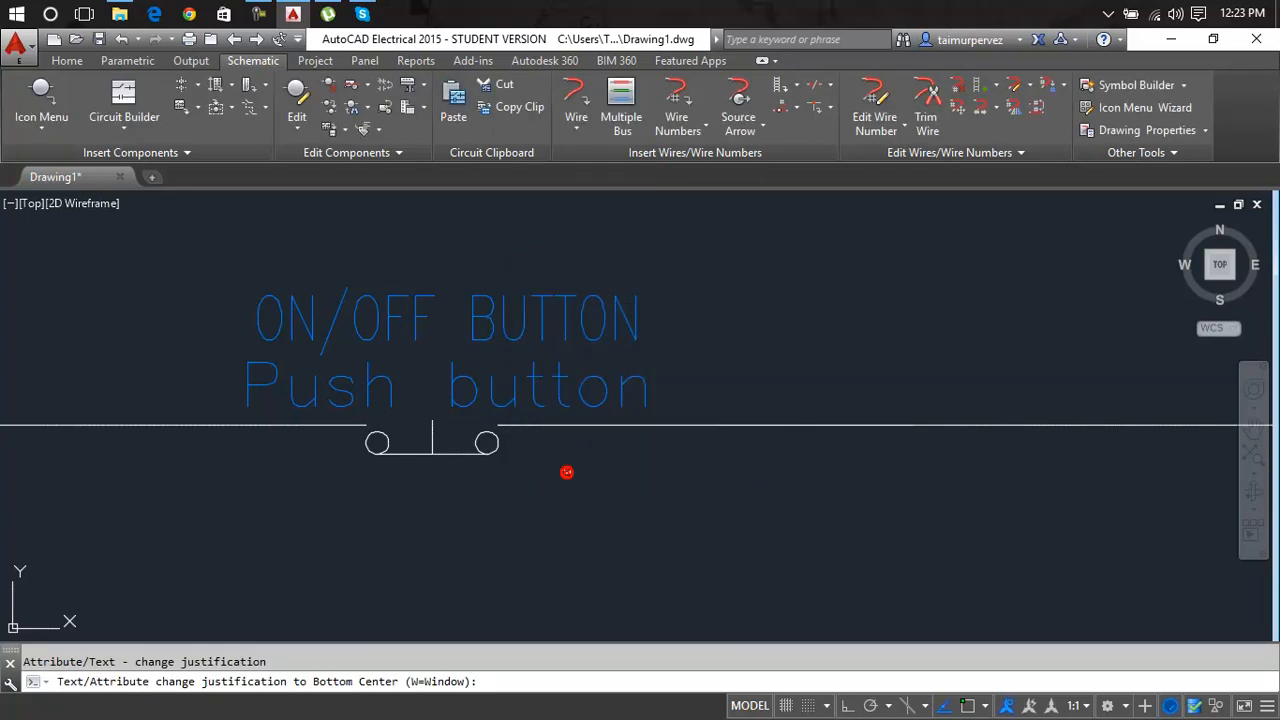
pyautogui.click(537, 400)
pyautogui.click(539, 320)
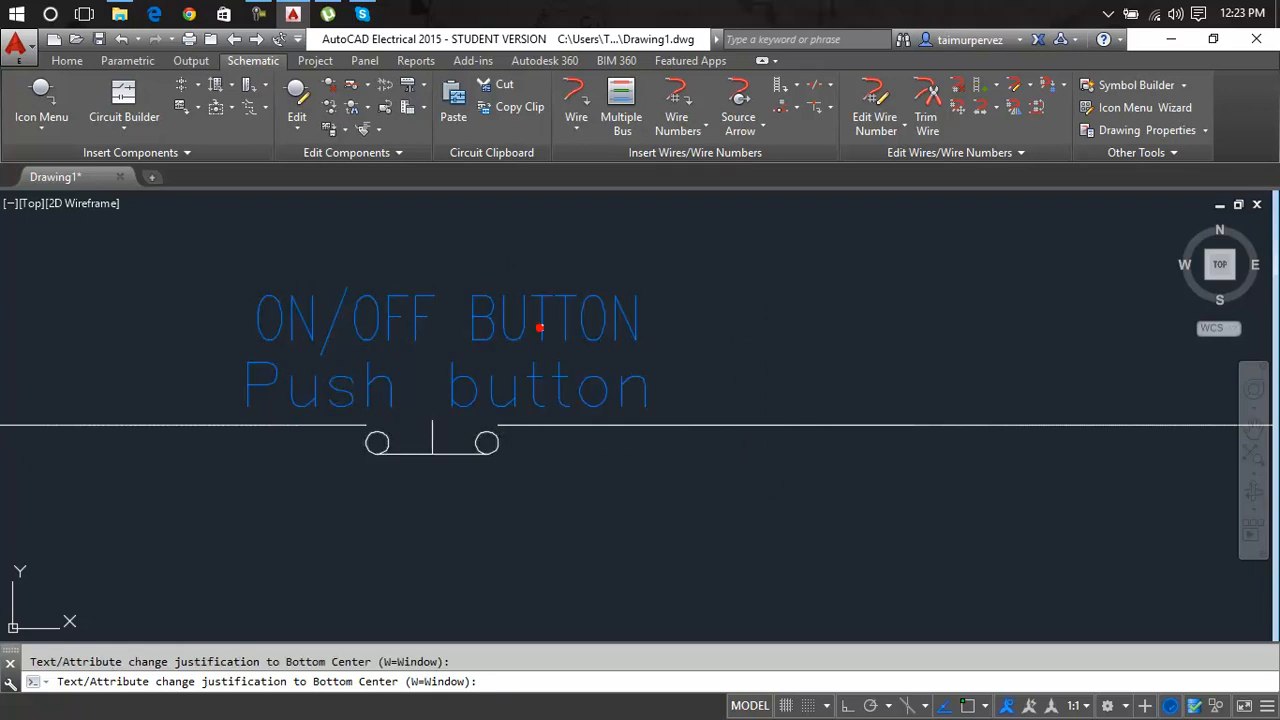
pyautogui.press('Return')
# Try Top Left justification on the Push button tag and the ON/OFF BUTTON description, and undo both changes
pyautogui.press('Return')
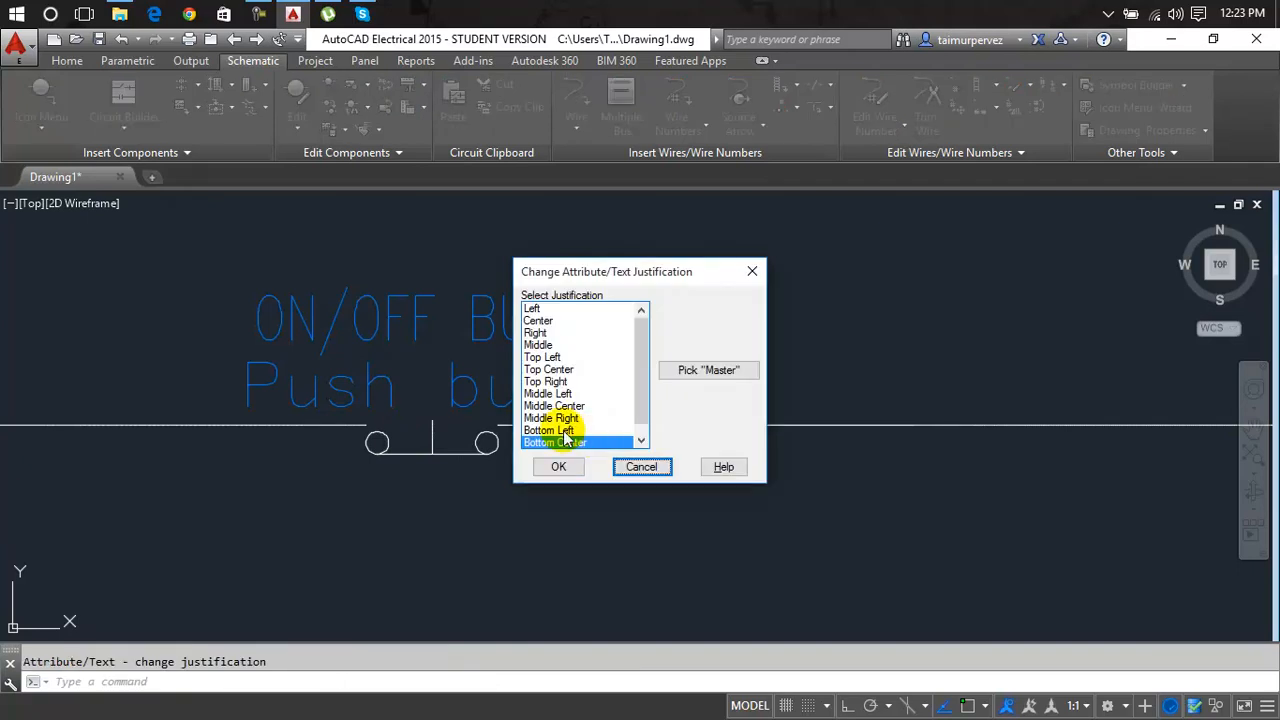
pyautogui.click(568, 356)
pyautogui.click(558, 466)
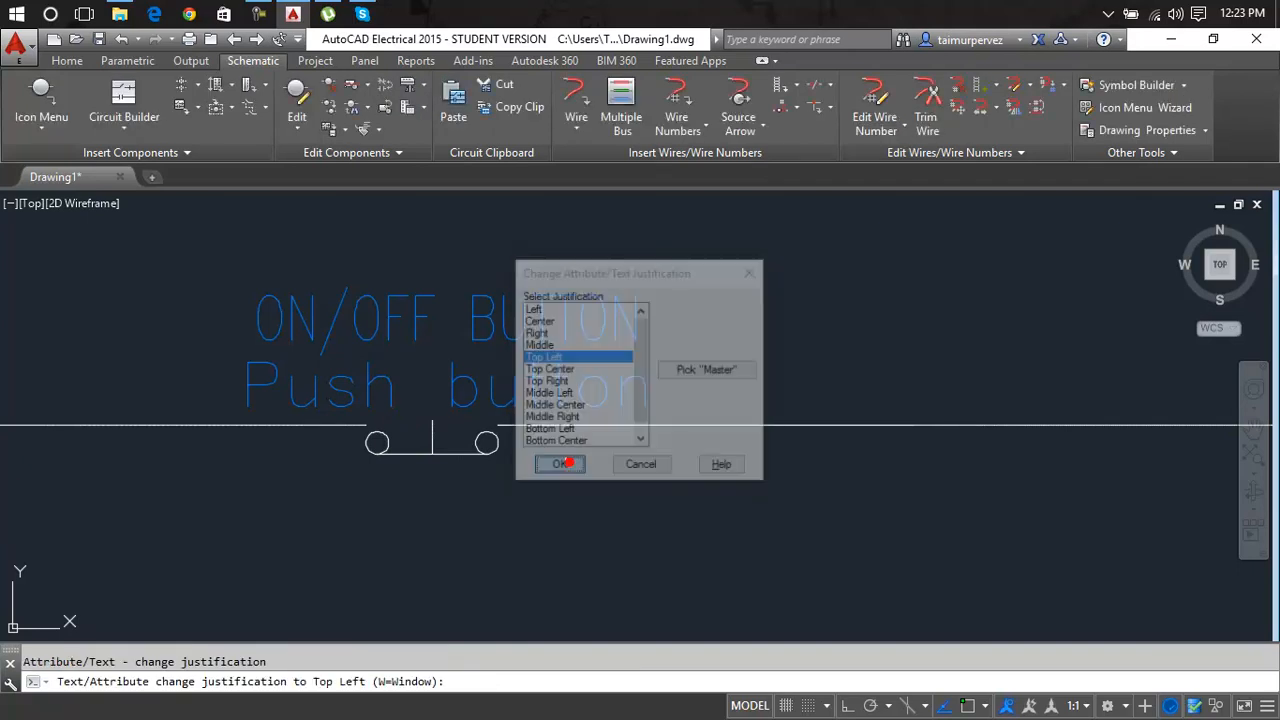
pyautogui.click(561, 390)
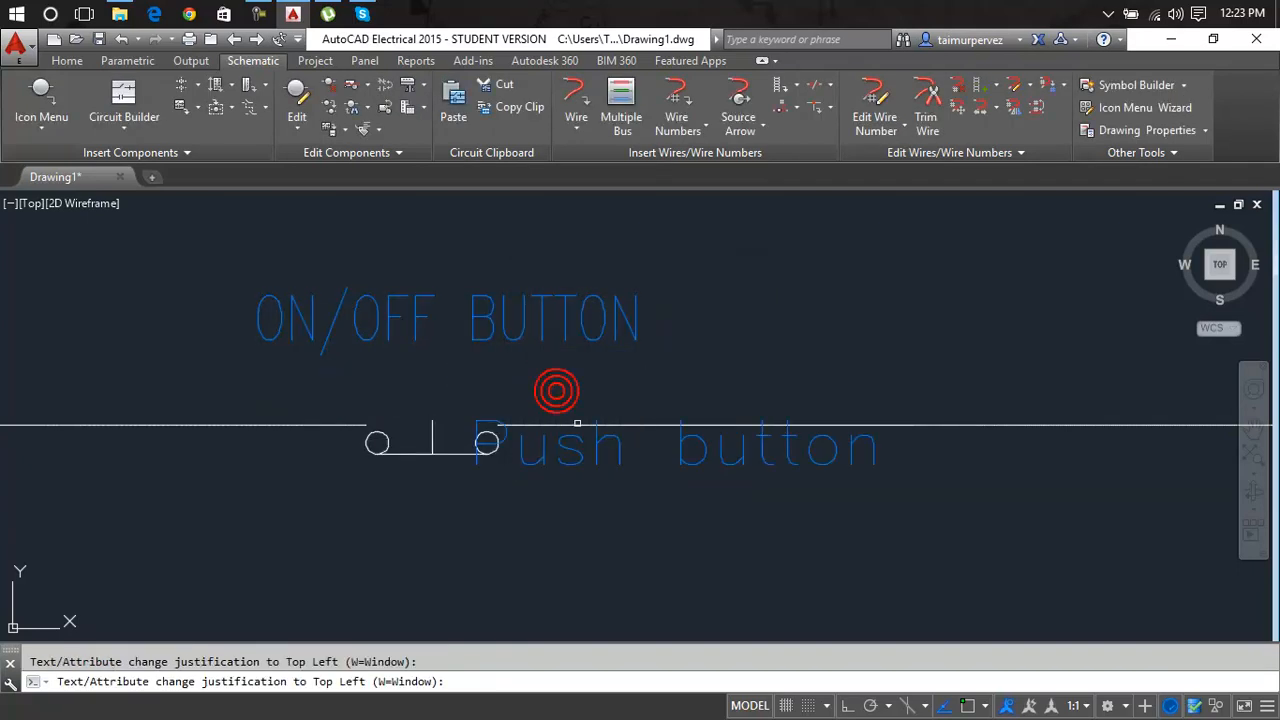
pyautogui.click(615, 328)
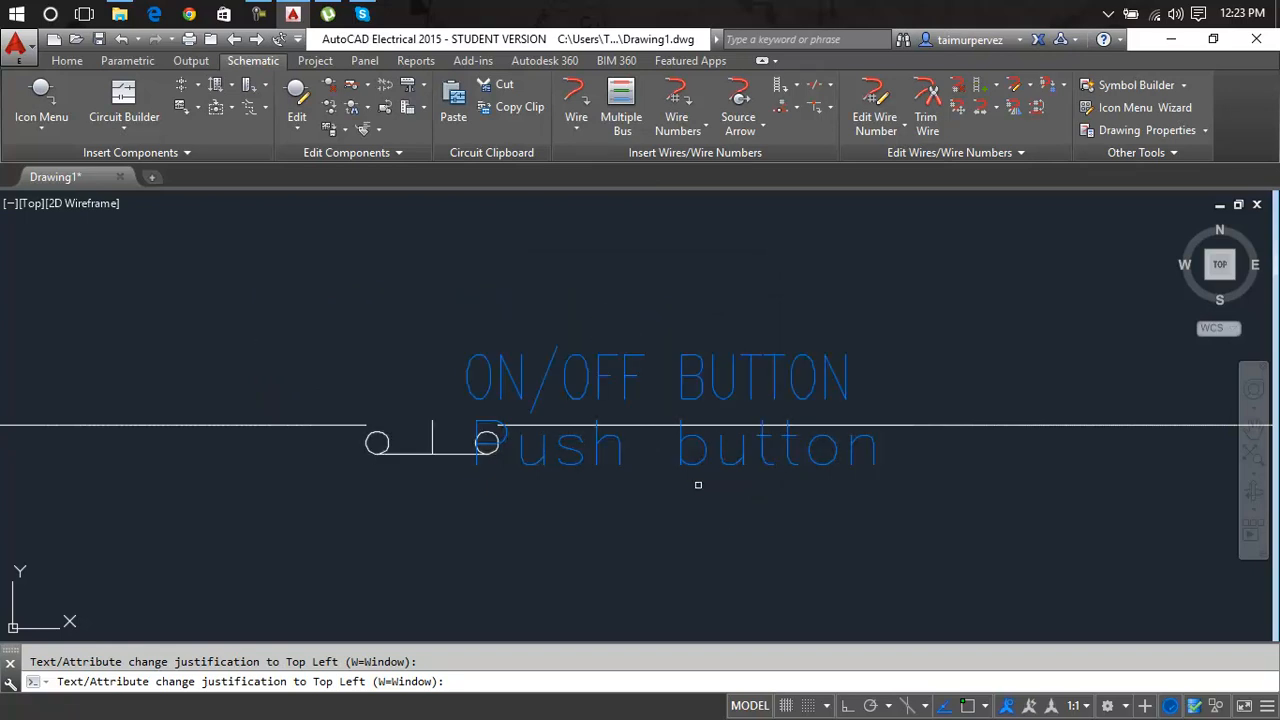
pyautogui.press('Return')
pyautogui.hotkey('ctrl', 'z')
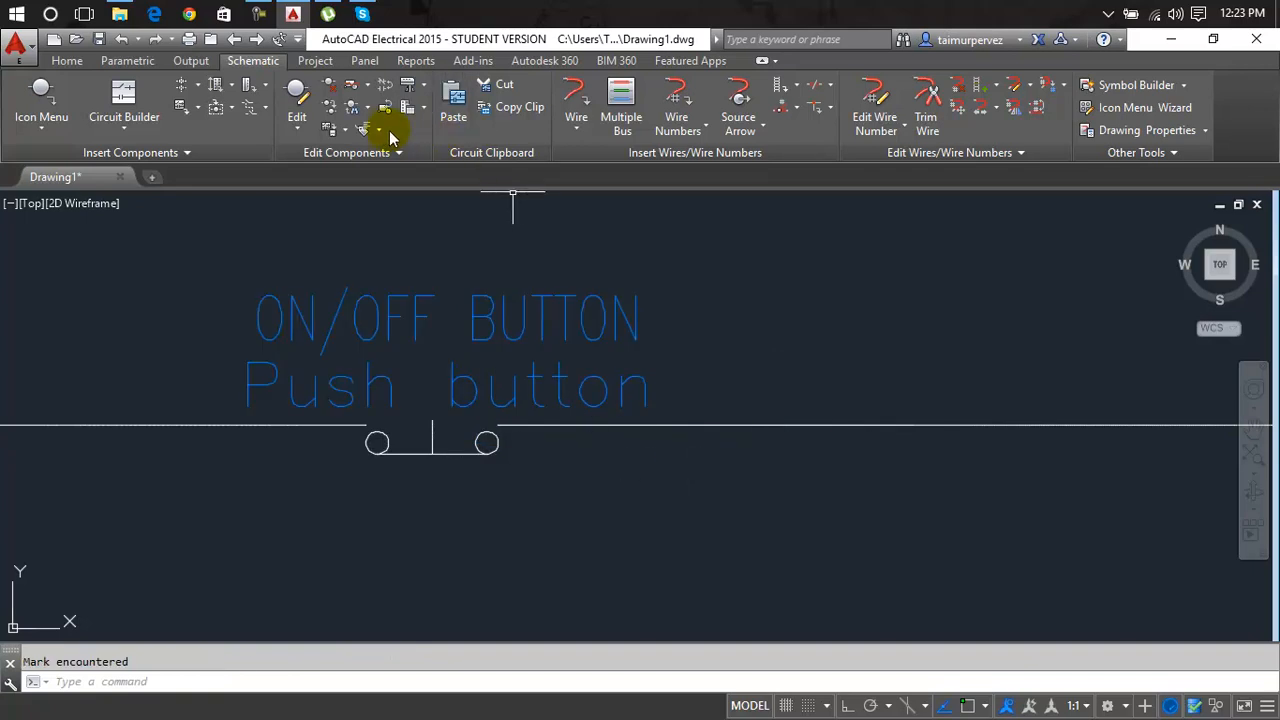
# Examine the drawing's layers available to Change Attribute Layer, highlight LOC, and cancel without changing any attribute
pyautogui.click(384, 132)
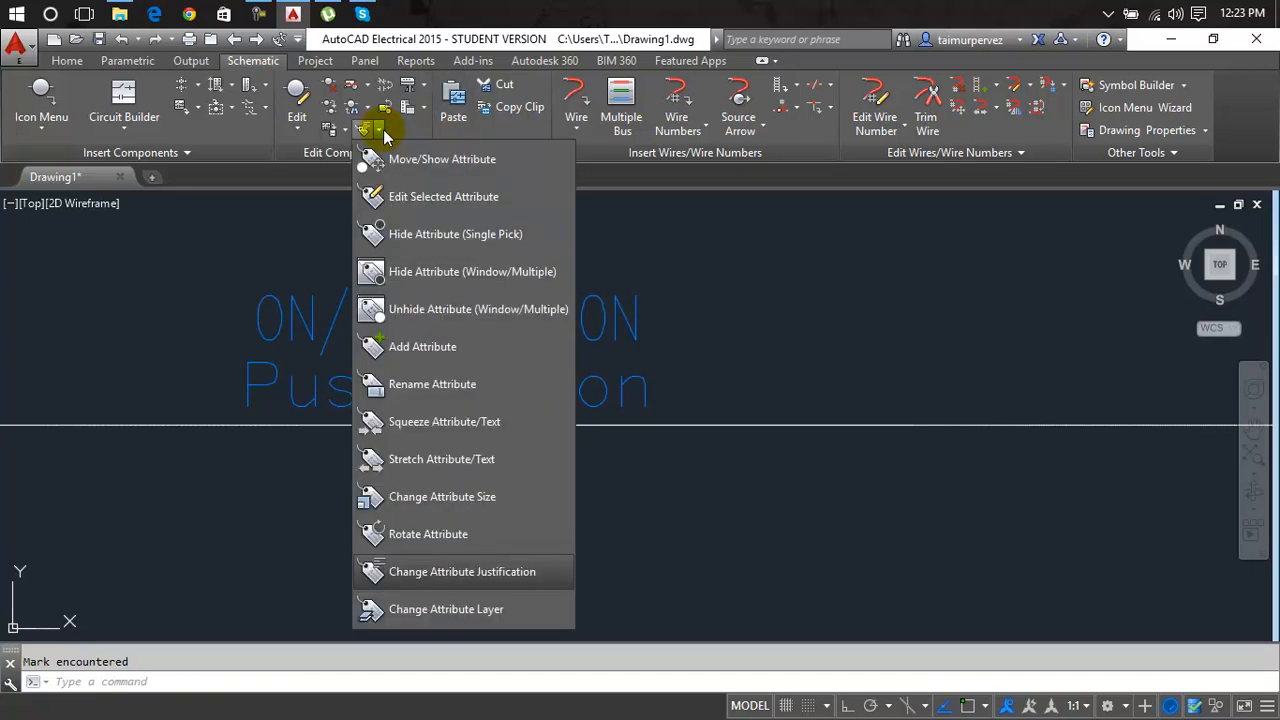
pyautogui.click(466, 610)
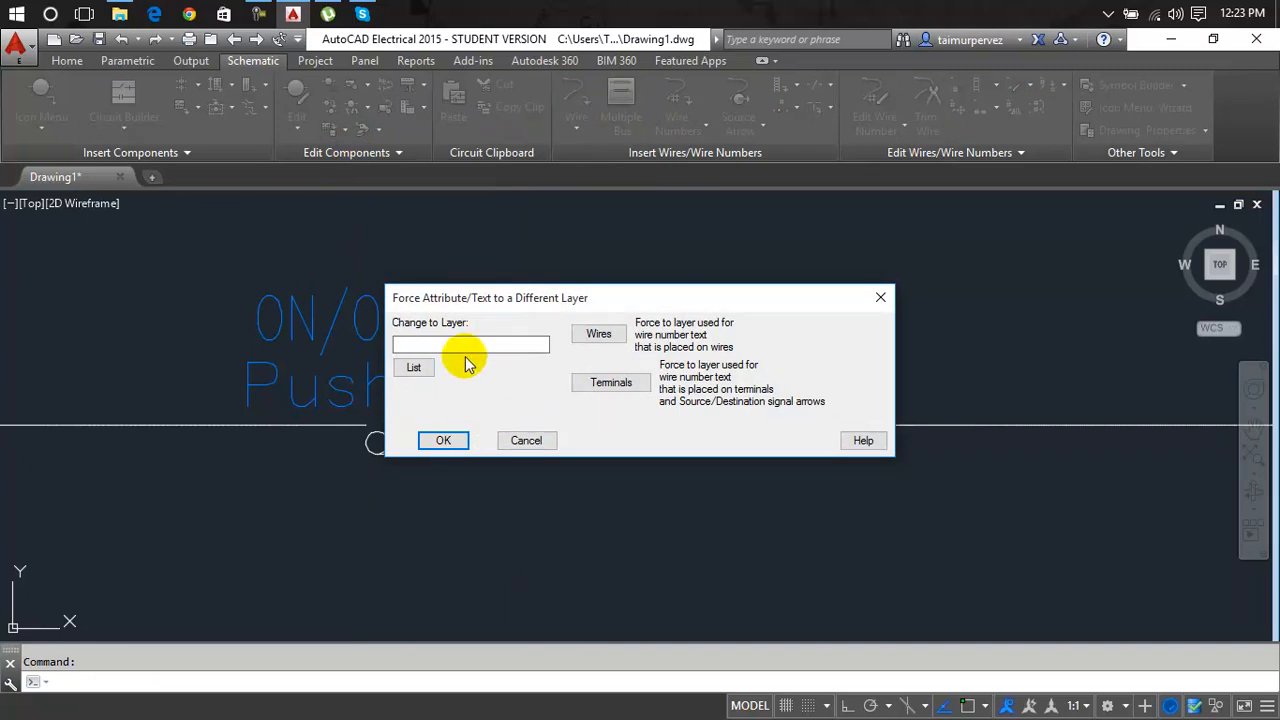
pyautogui.click(414, 367)
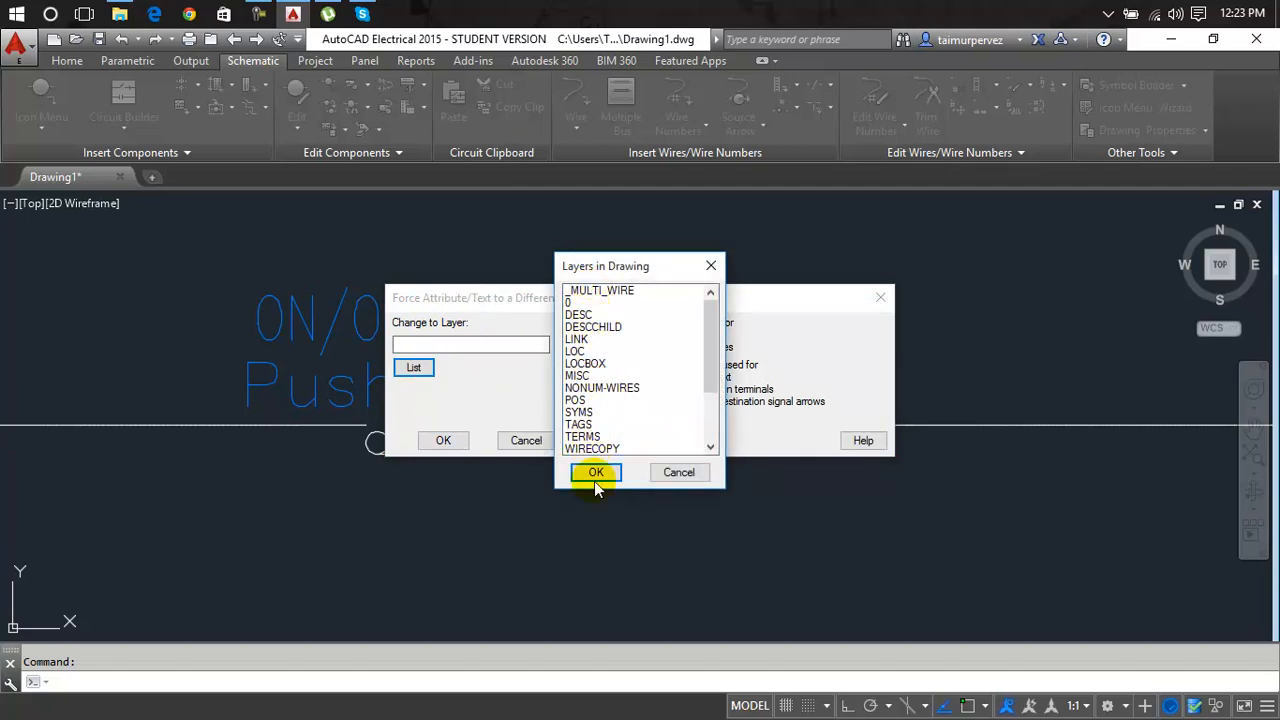
pyautogui.click(577, 351)
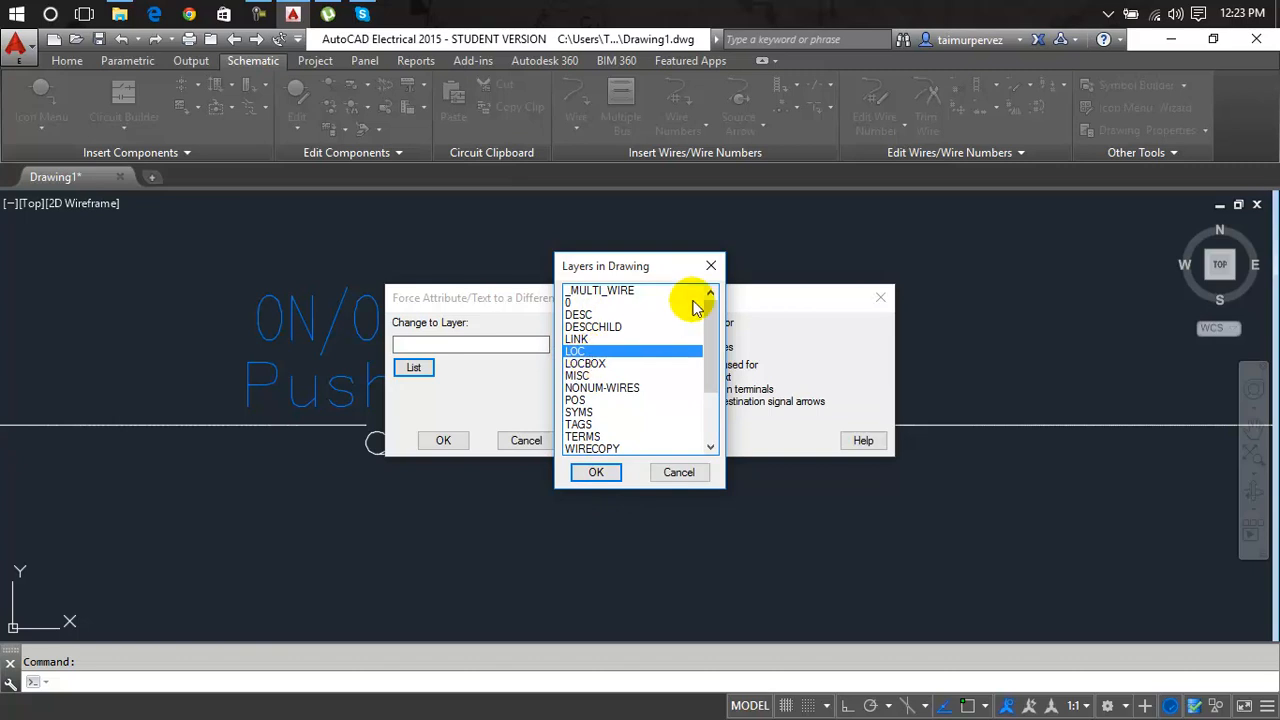
pyautogui.click(711, 266)
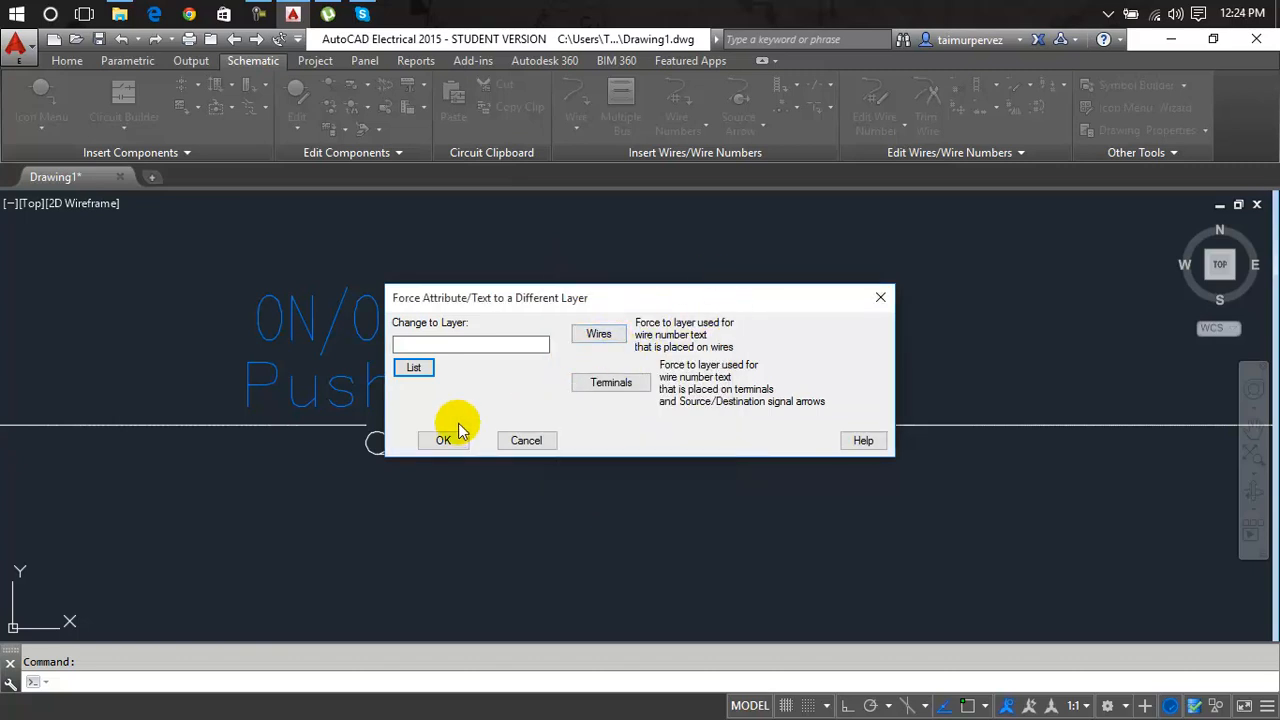
pyautogui.click(527, 440)
pyautogui.scroll(-4, 889, 251)
pyautogui.moveTo(889, 251)
pyautogui.mouseDown(button='middle')
pyautogui.moveTo(851, 291)
pyautogui.moveTo(683, 389)
pyautogui.mouseUp(button='middle')
pyautogui.scroll(-4, 774, 326)
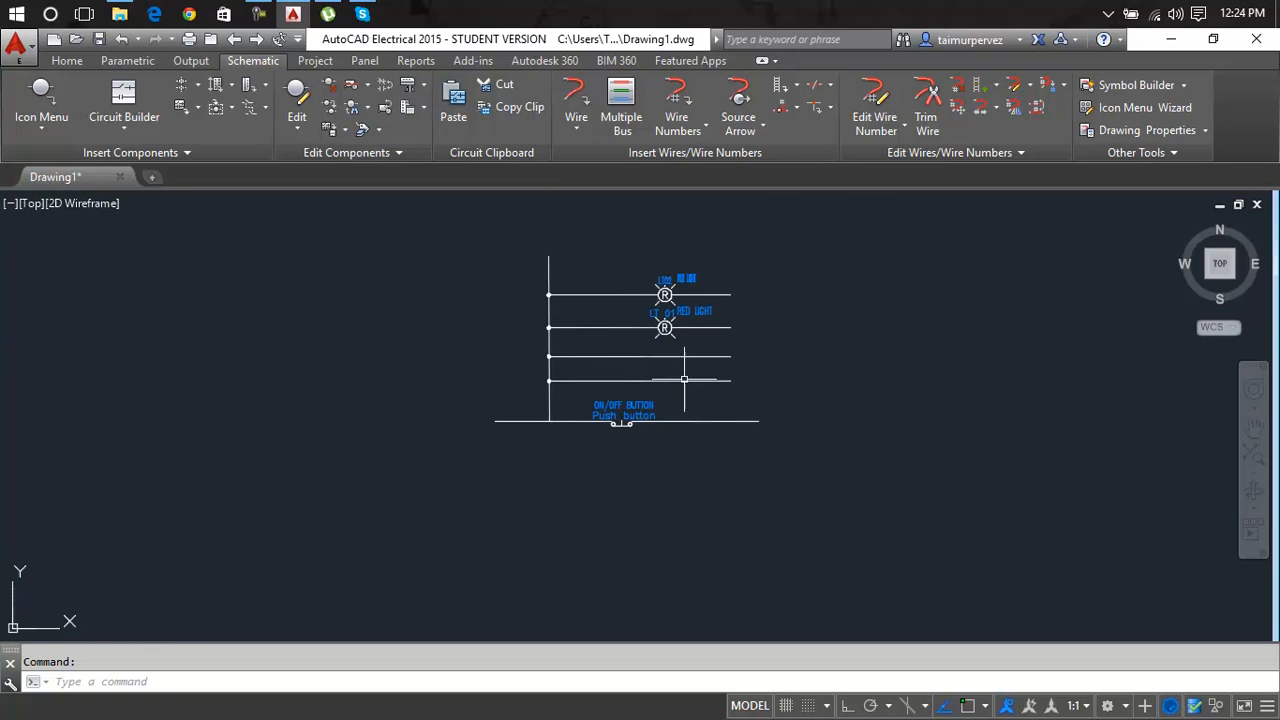
pyautogui.click(791, 228)
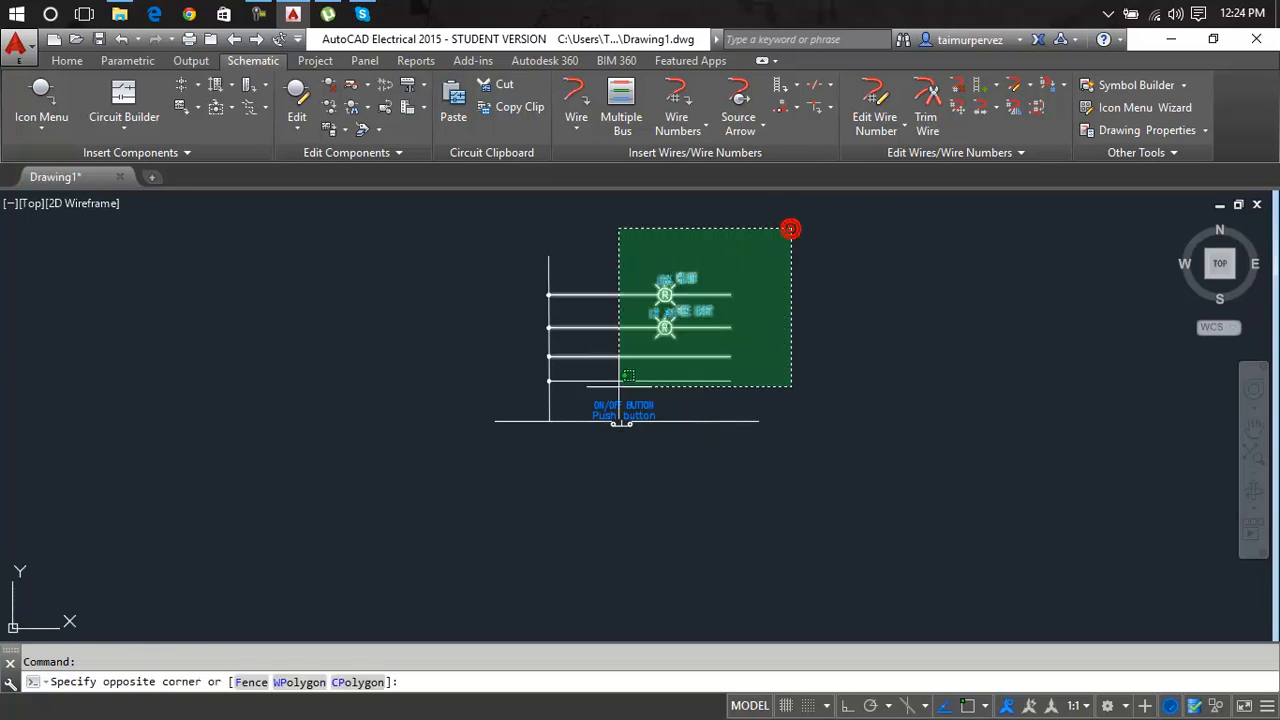
pyautogui.click(478, 504)
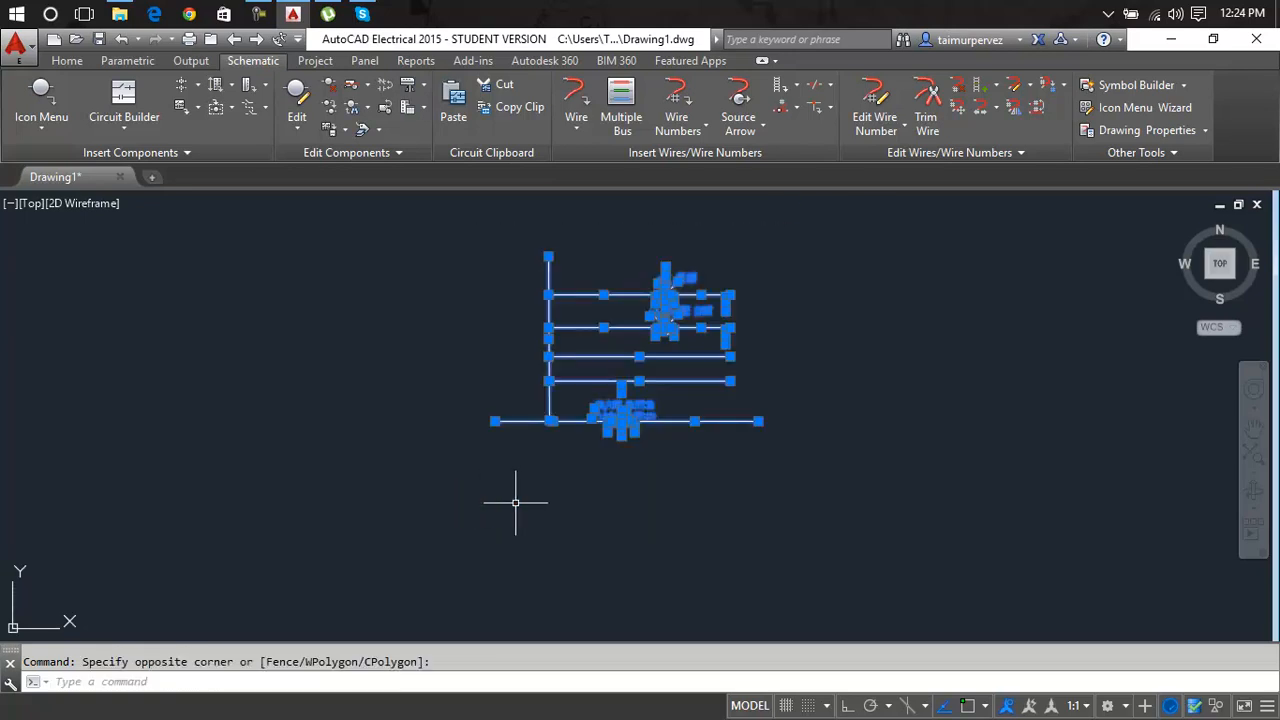
pyautogui.press('Escape')
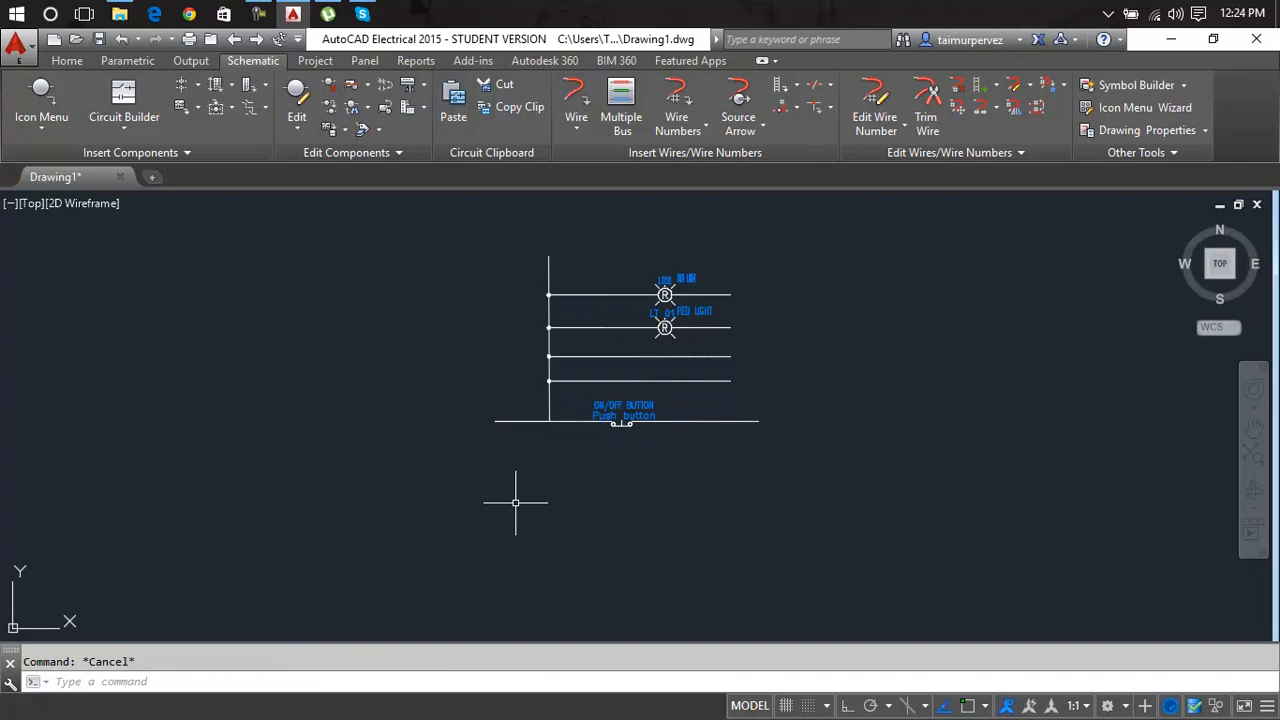
pyautogui.click(685, 422)
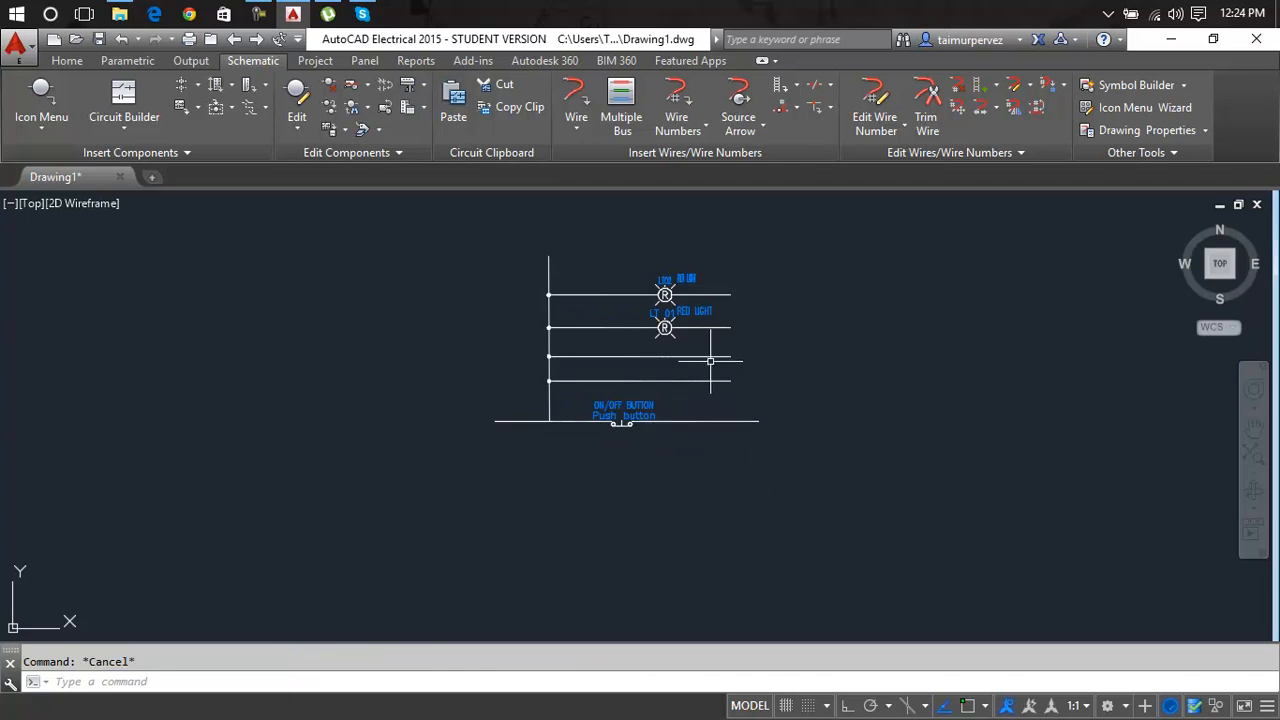
pyautogui.press('Escape')
# Select the entire ladder circuit with both red lights and the push button, and erase it
pyautogui.scroll(4, 691, 328)
pyautogui.moveTo(691, 328); pyautogui.dragTo(677, 374, button='middle')
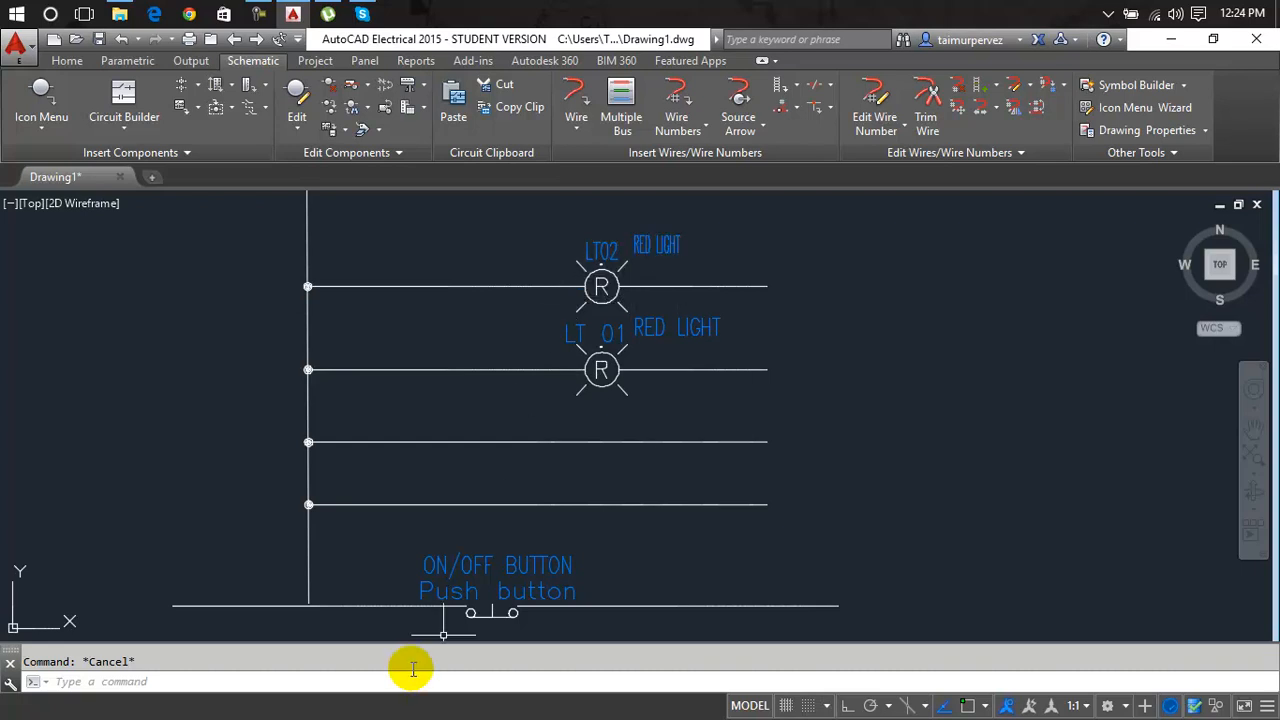
pyautogui.click(991, 248)
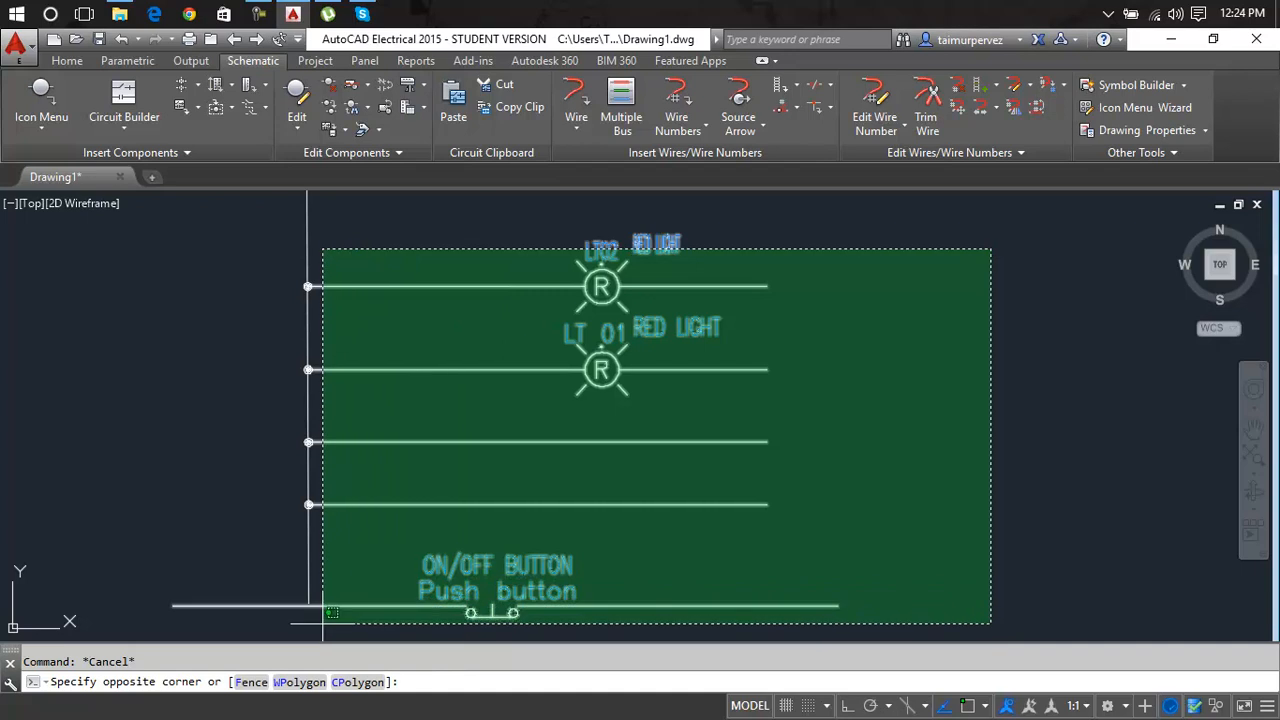
pyautogui.click(292, 612)
pyautogui.press('Delete')
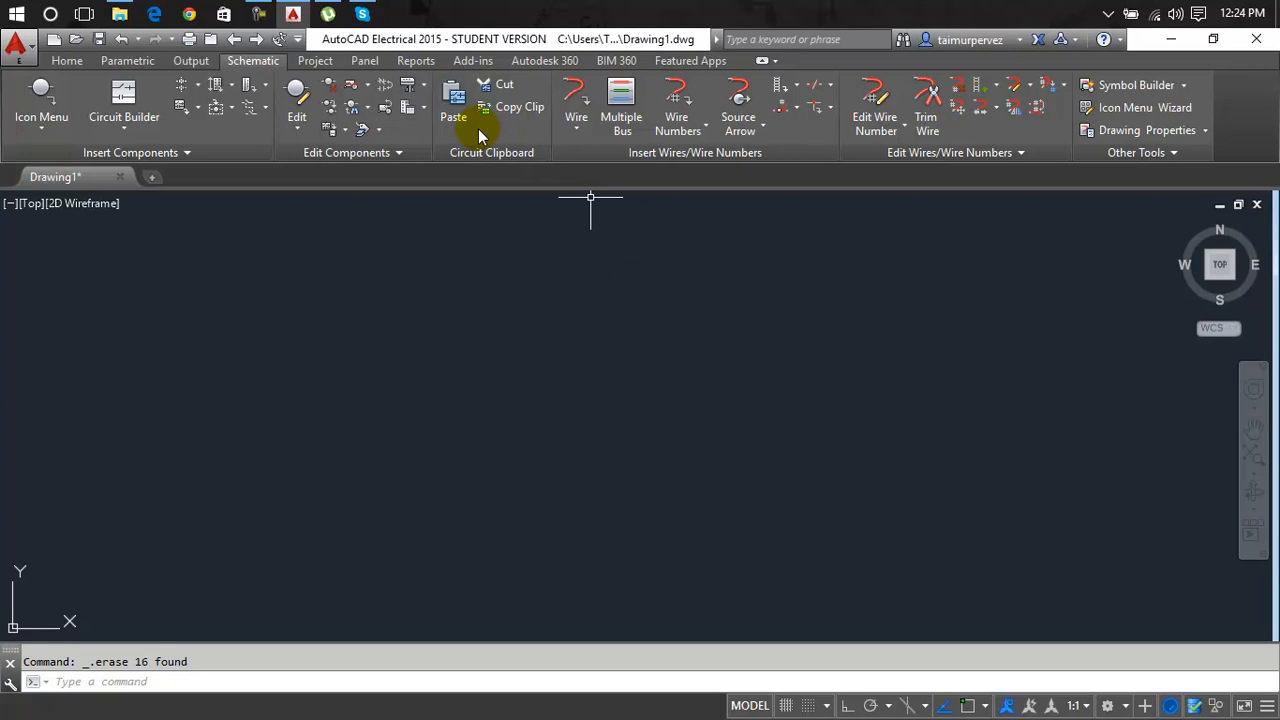
# Look through the component editing command groups and bring up the connector editing commands
pyautogui.click(377, 131)
pyautogui.click(423, 110)
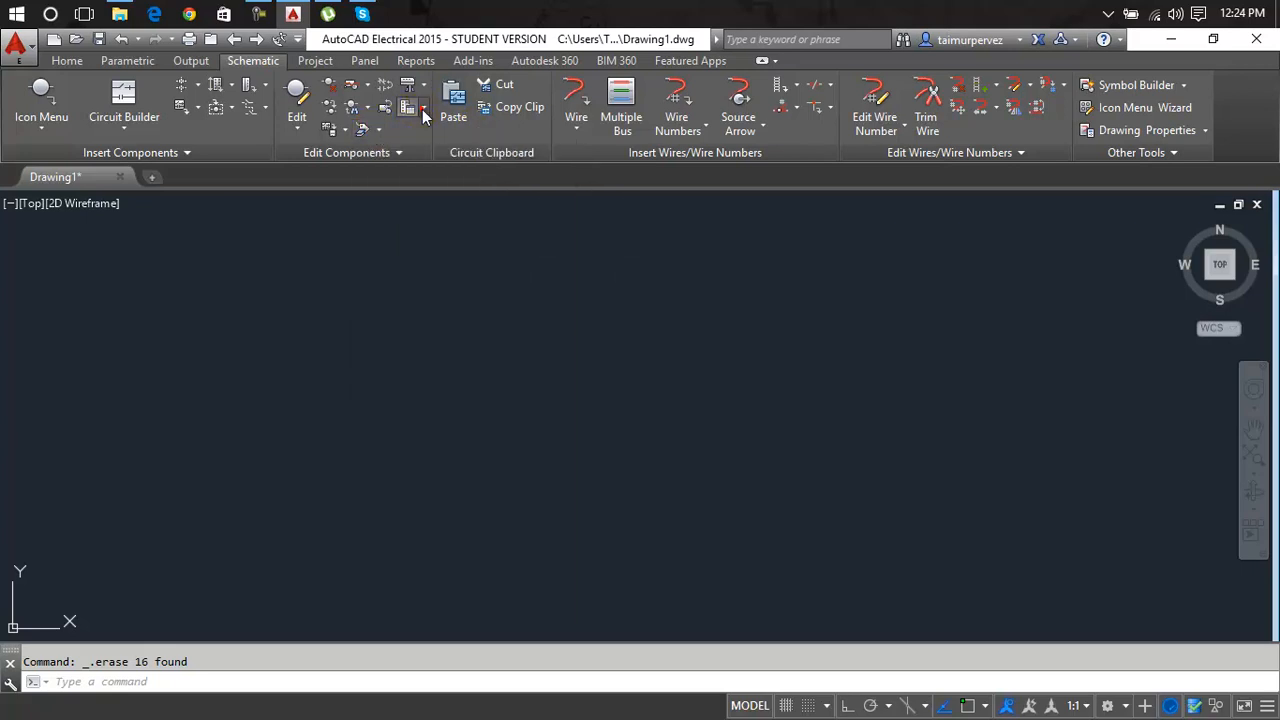
pyautogui.click(424, 108)
pyautogui.click(421, 86)
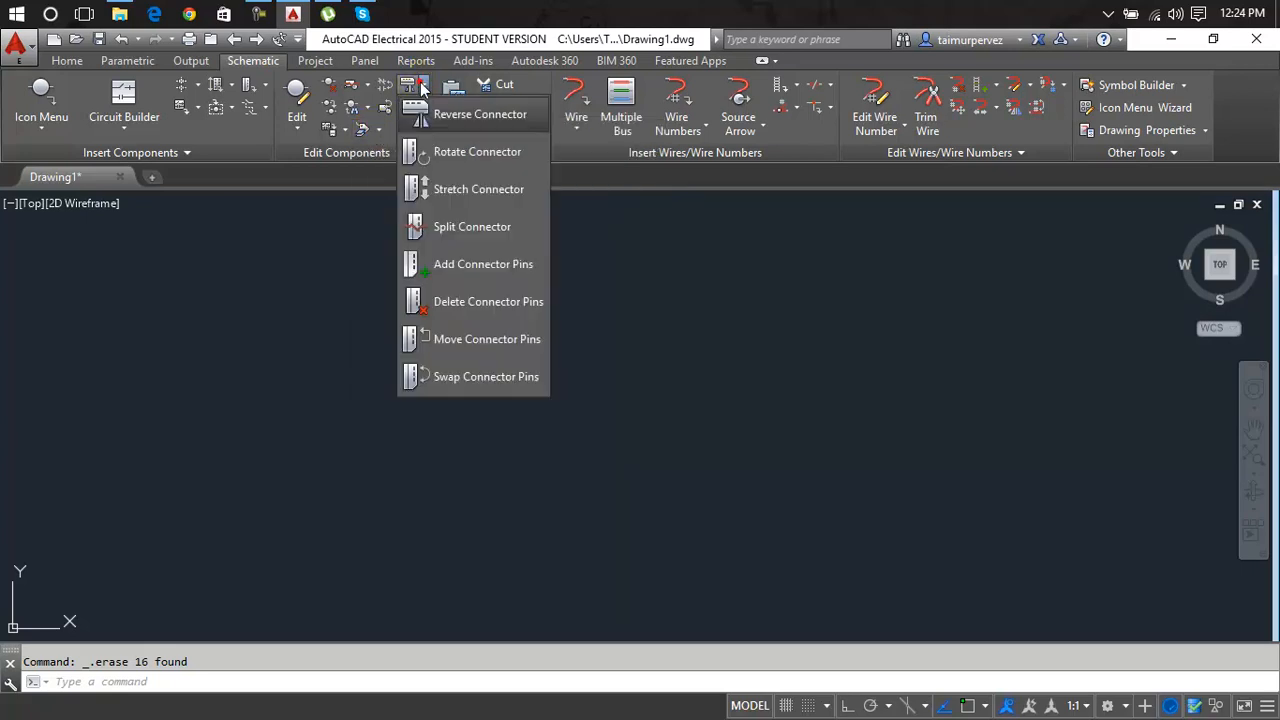